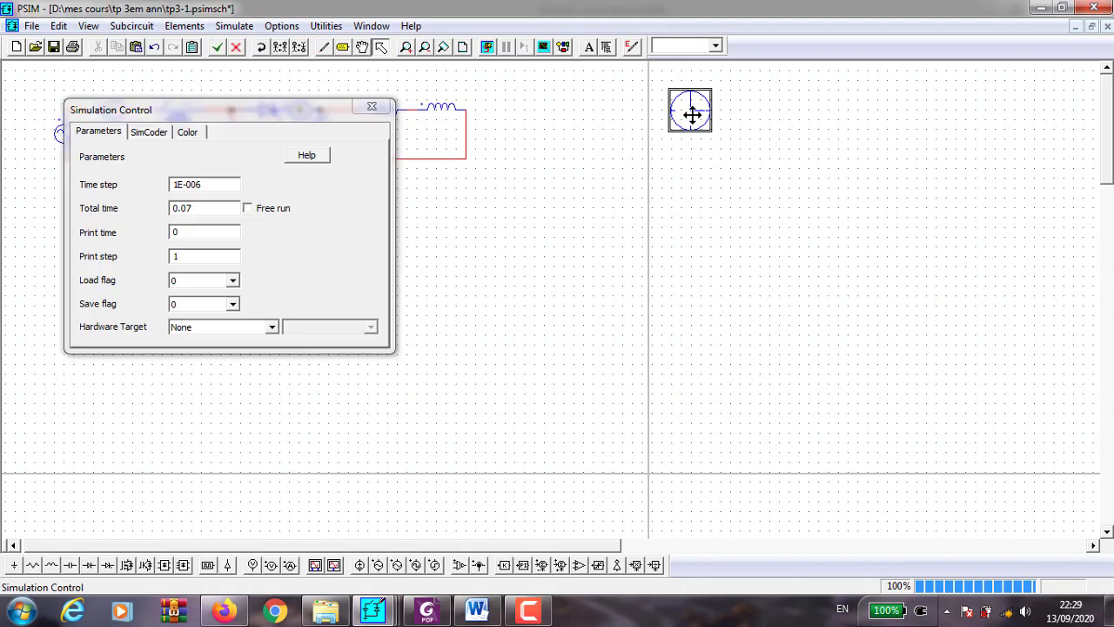
- Review and close the simulation control parameters, and consult the TP3.pdf assignment in Foxit PhantomPDF before returning to PSIM
click(204, 184)
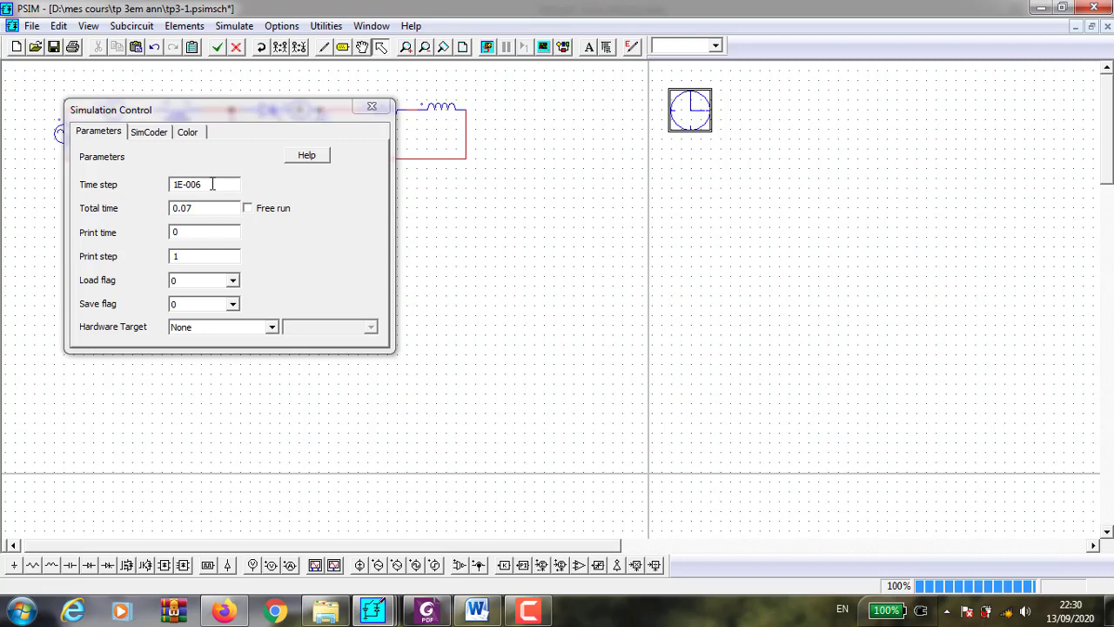
click(370, 107)
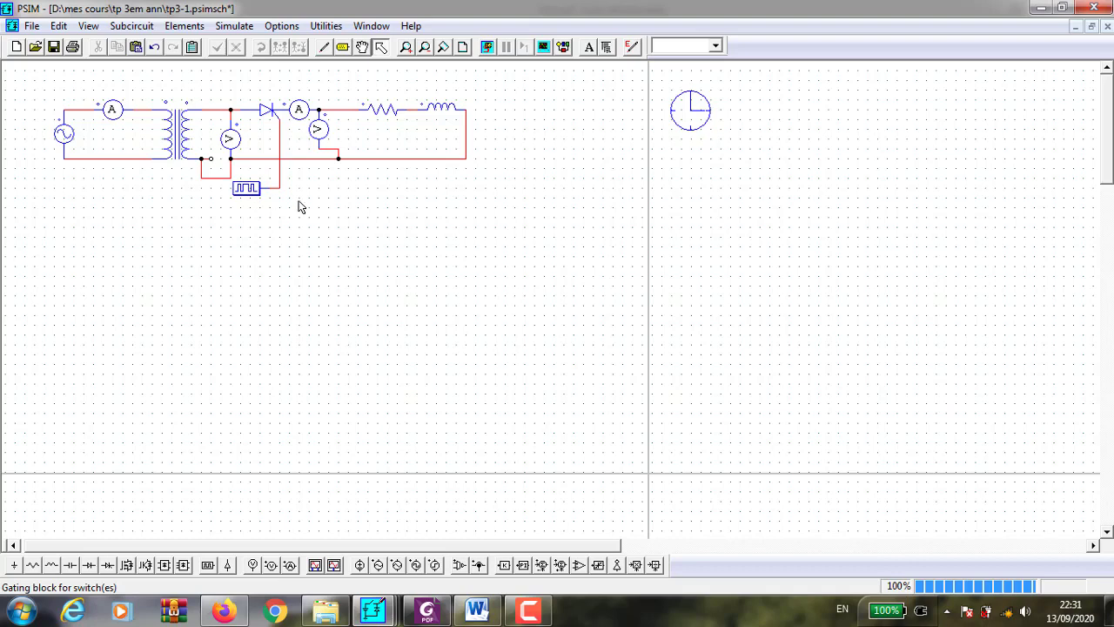
click(429, 611)
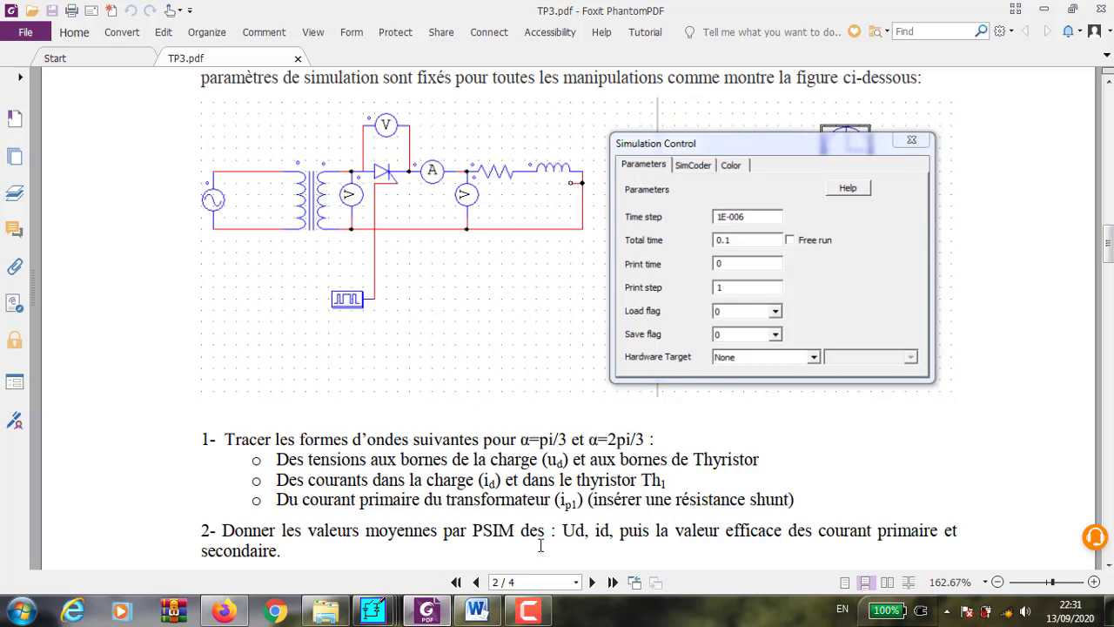
click(424, 613)
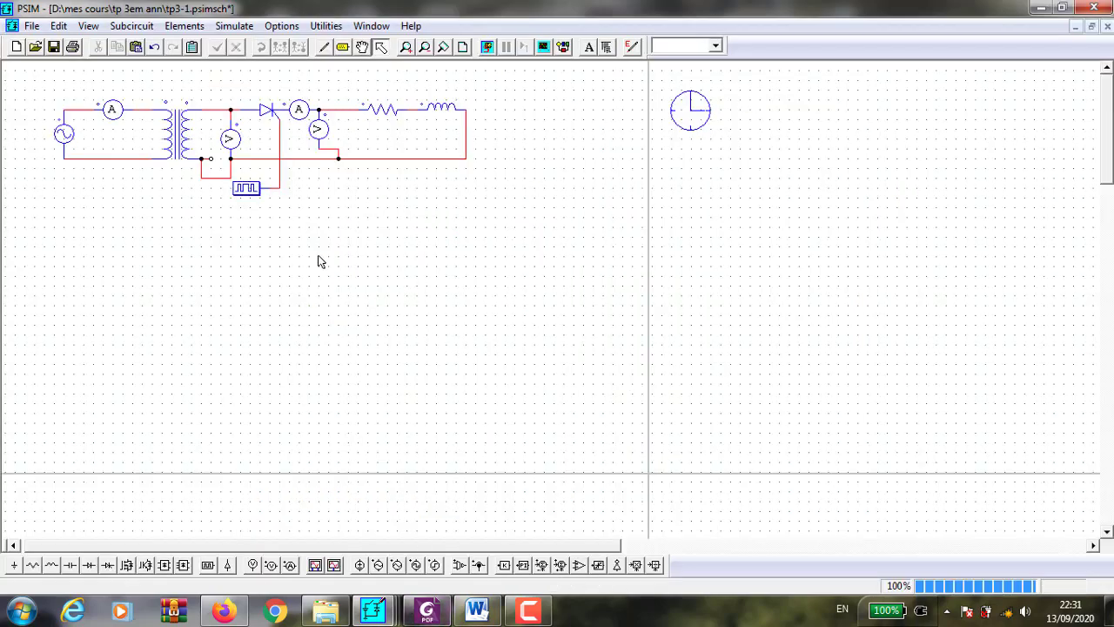
- Set the frequency of the gating block driving the thyristor to 50
click(248, 190)
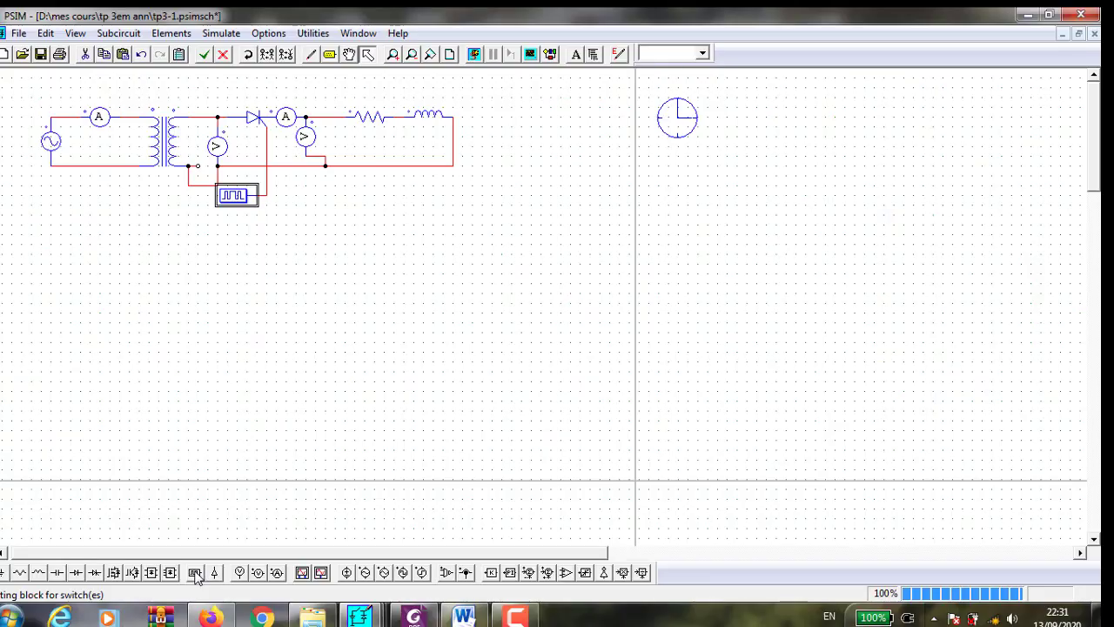
double_click(237, 196)
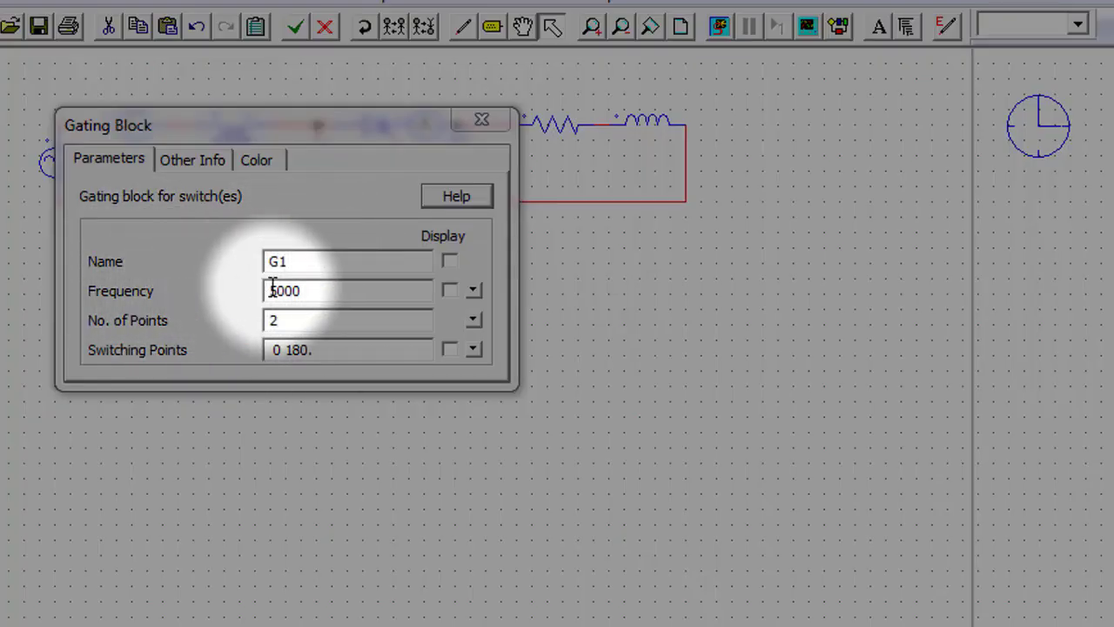
drag(340, 143, 422, 333)
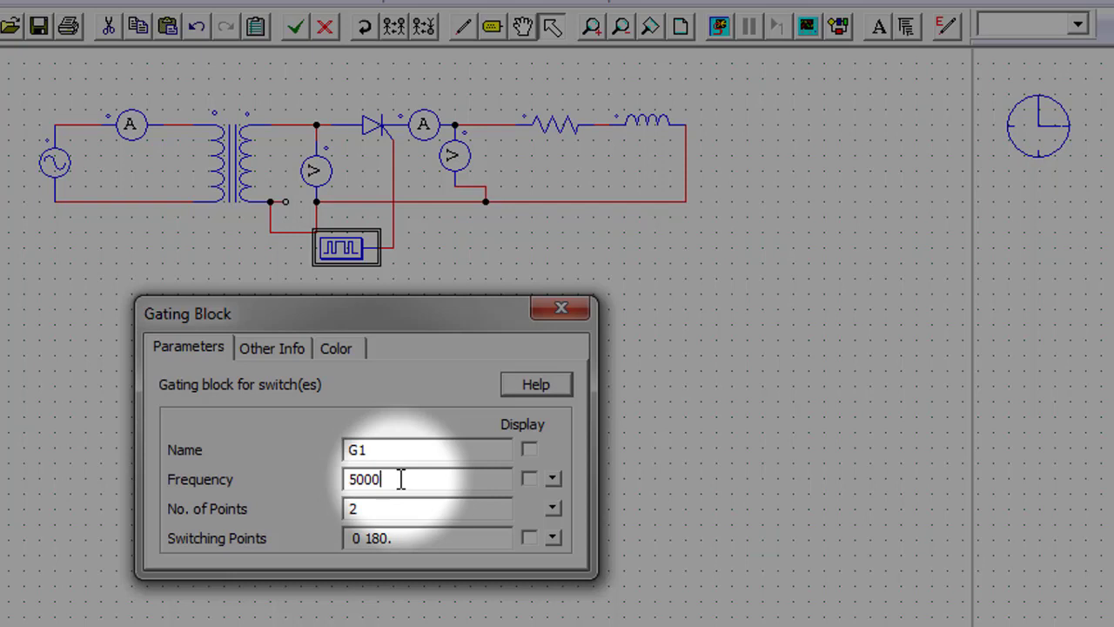
key(BackSpace)
key(BackSpace)
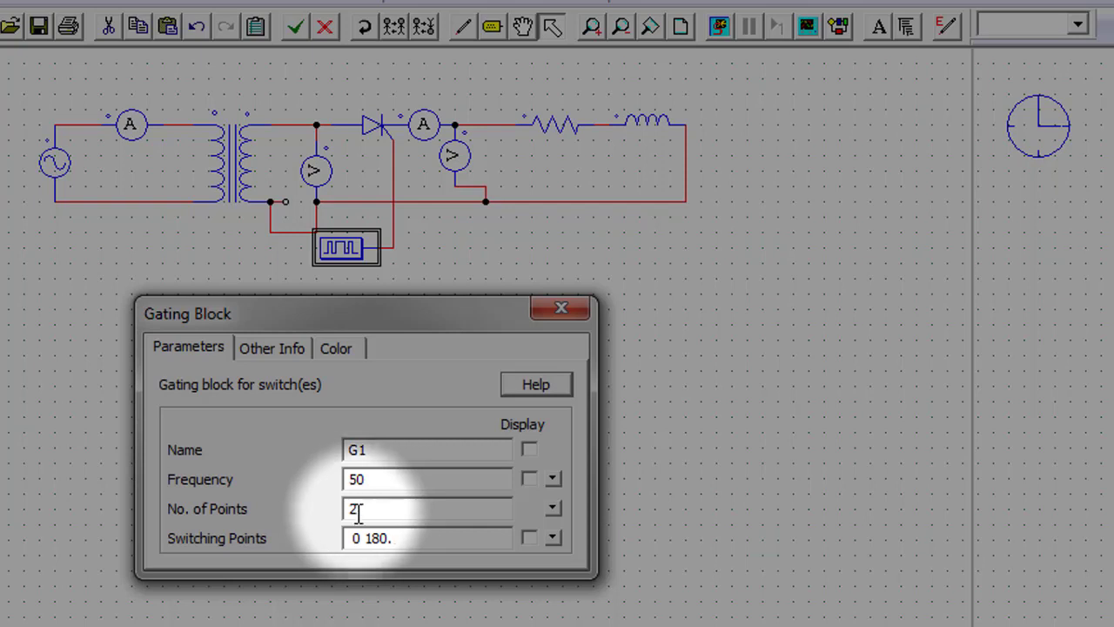
click(422, 537)
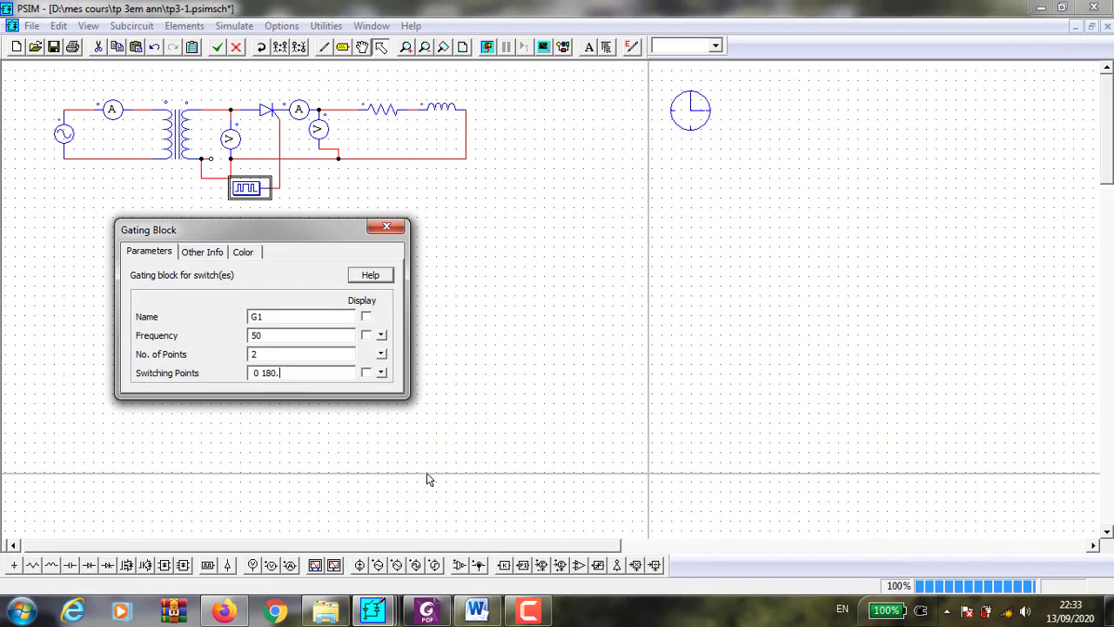
click(528, 609)
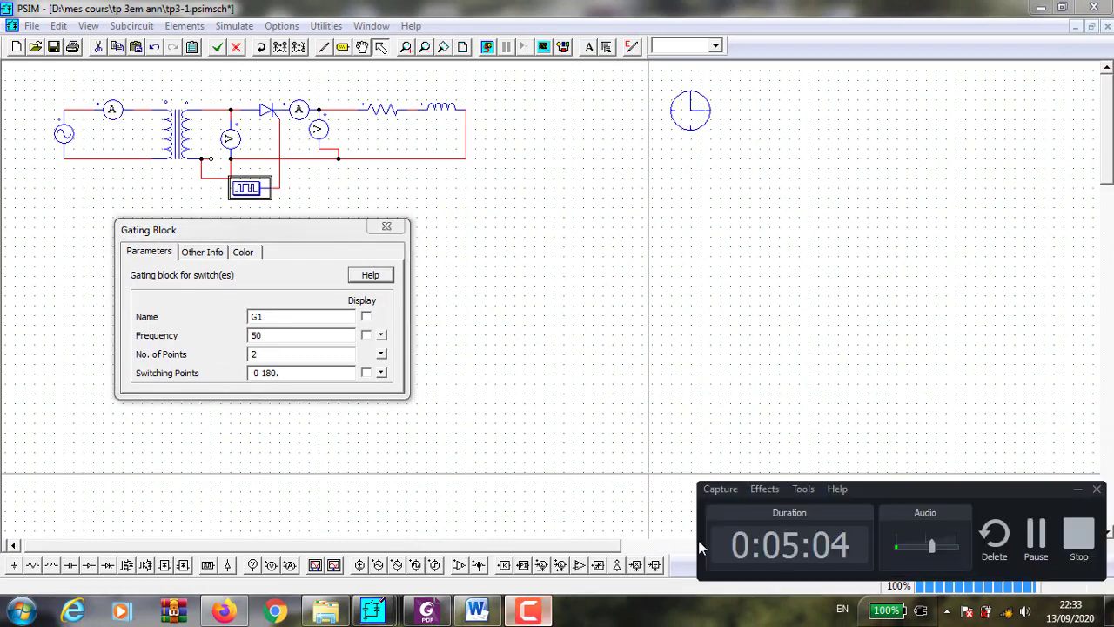
click(1042, 539)
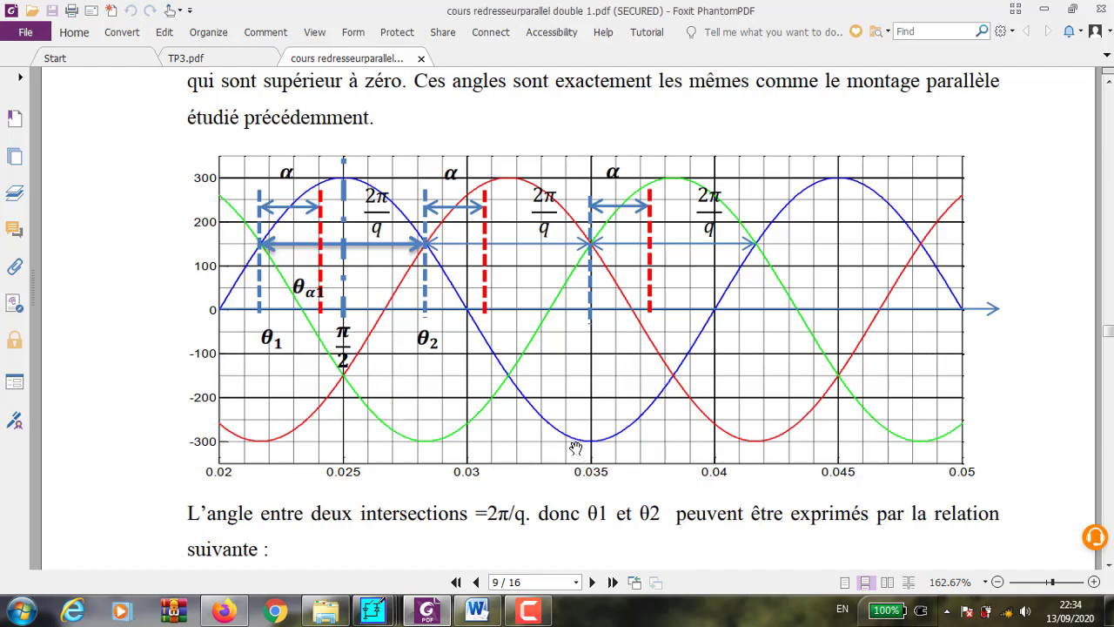
- Examine the firing angle and thyristor conduction diagrams in the double parallel rectifier course PDF, and return to the tp3-1 schematic in PSIM
scroll(556, 495, down, 5)
scroll(555, 495, down, 15)
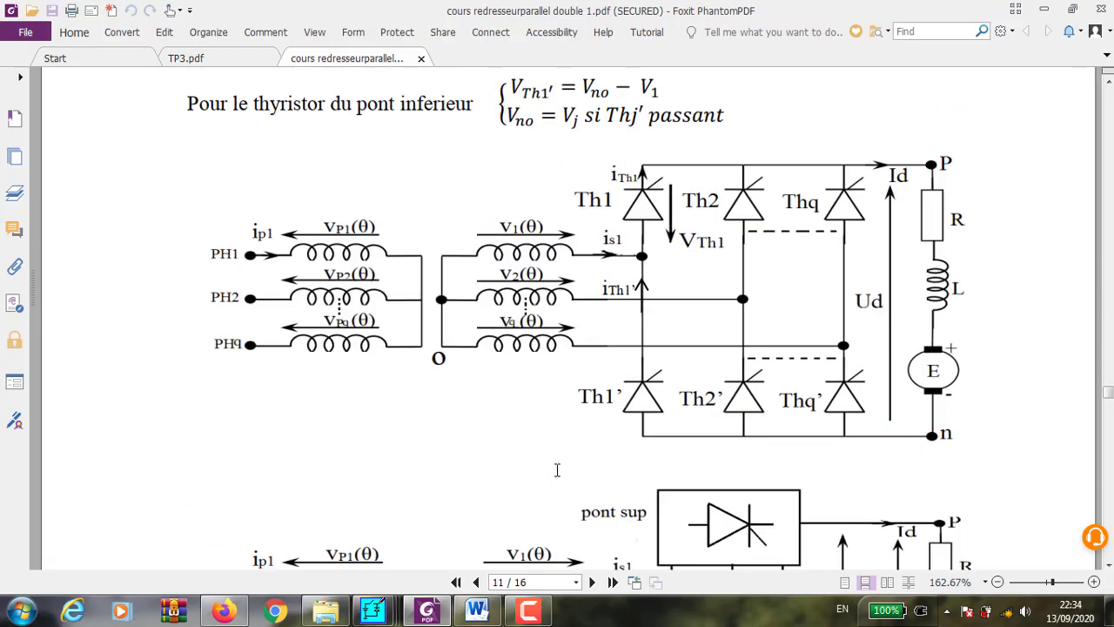
scroll(557, 470, up, 12)
scroll(557, 471, down, 3)
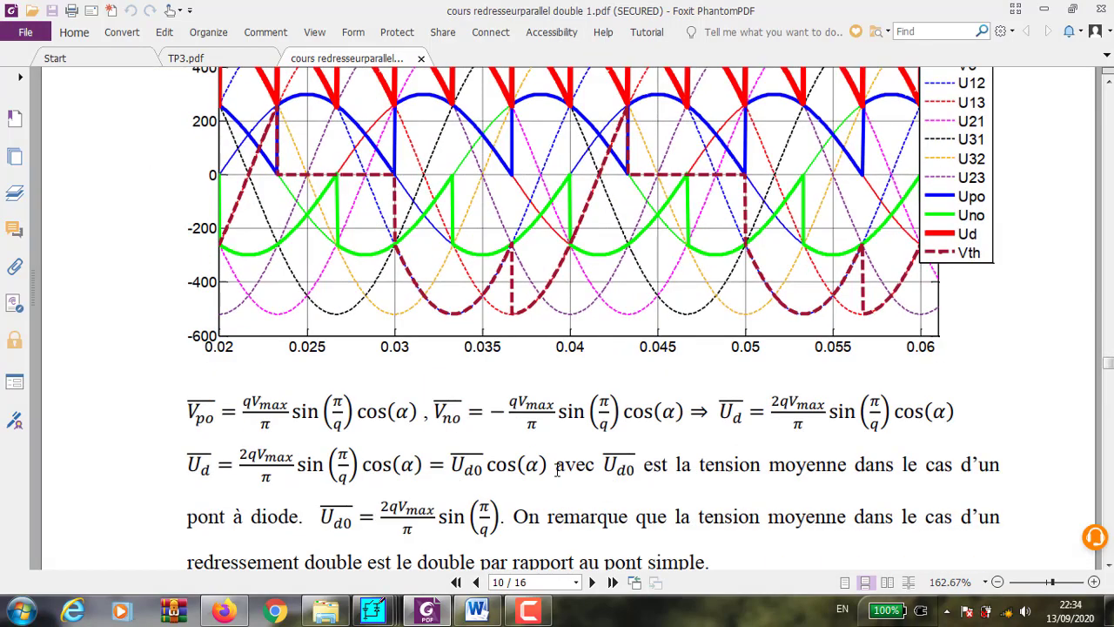
scroll(558, 470, down, 20)
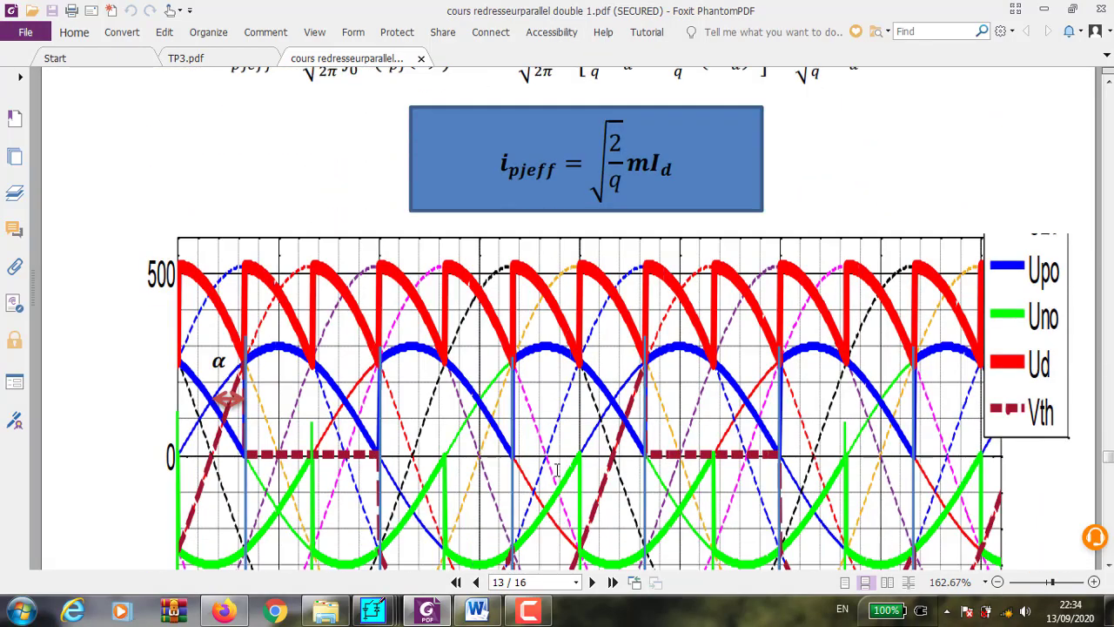
scroll(558, 470, down, 5)
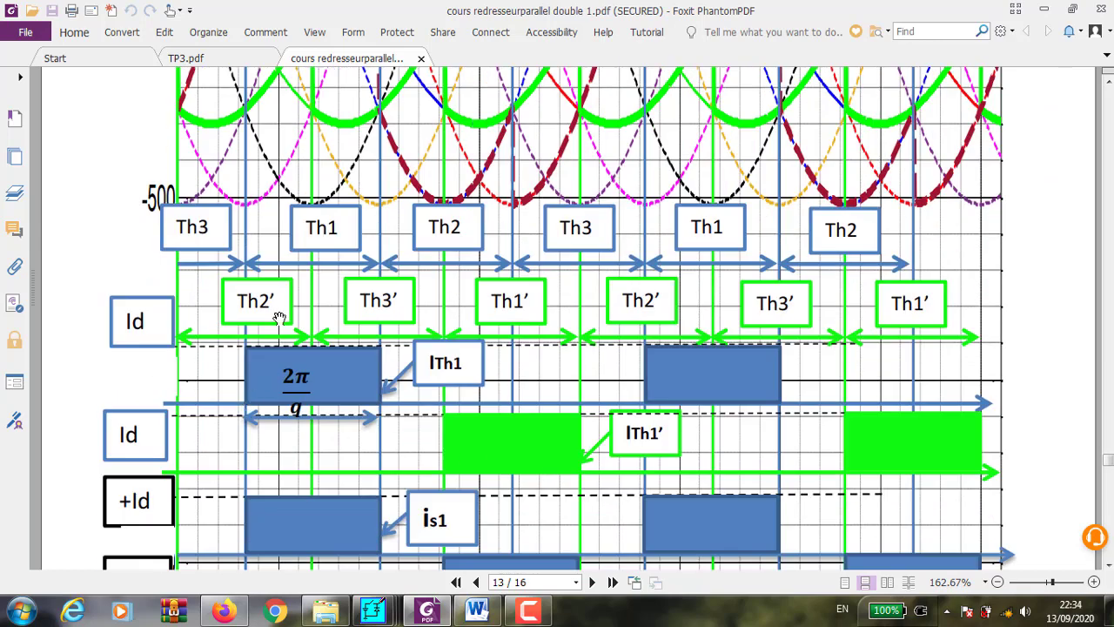
scroll(278, 319, up, 3)
scroll(259, 529, down, 2)
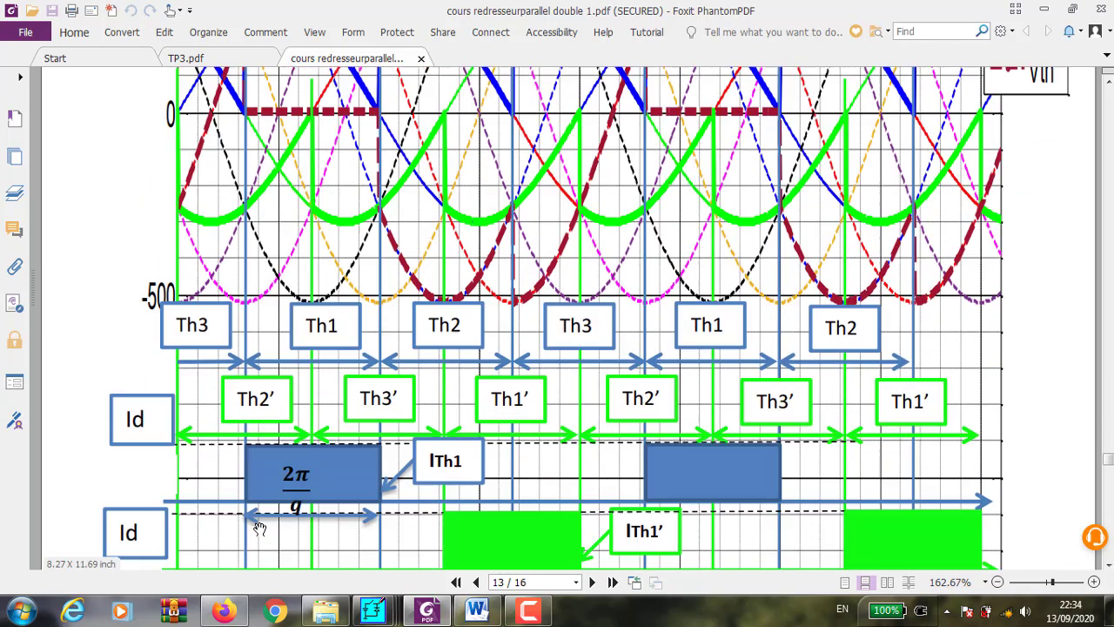
scroll(259, 528, down, 1)
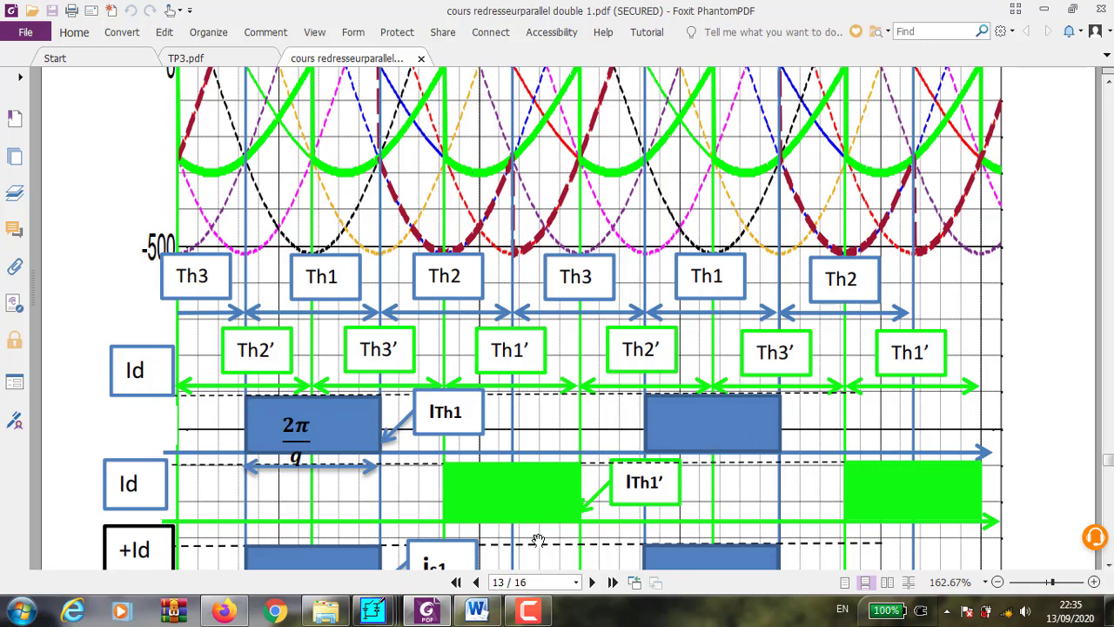
mouse_move(326, 611)
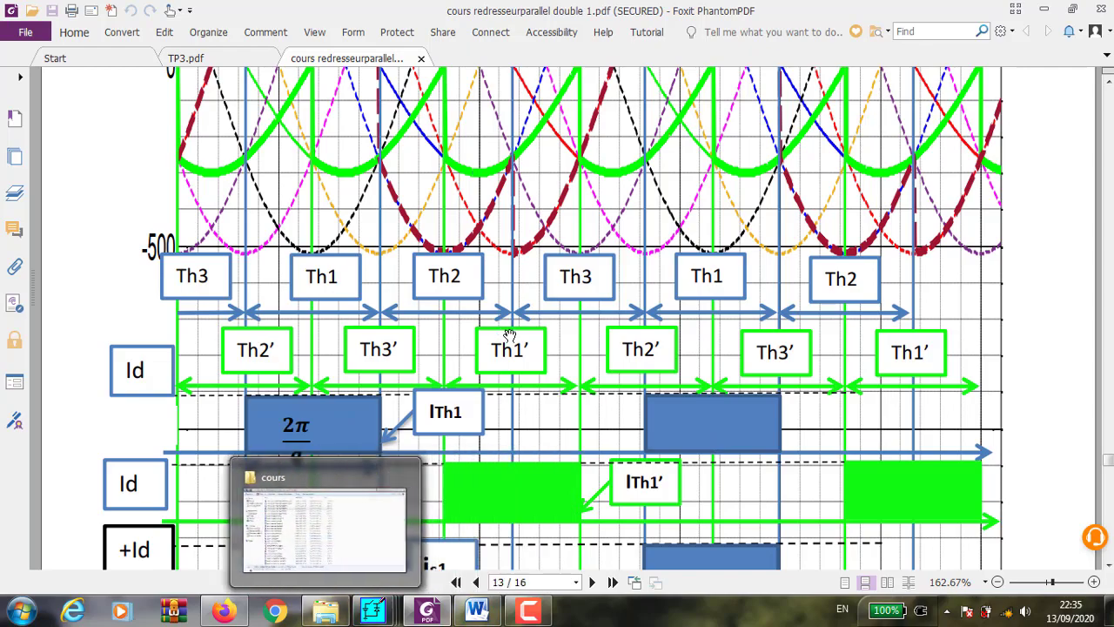
mouse_move(376, 612)
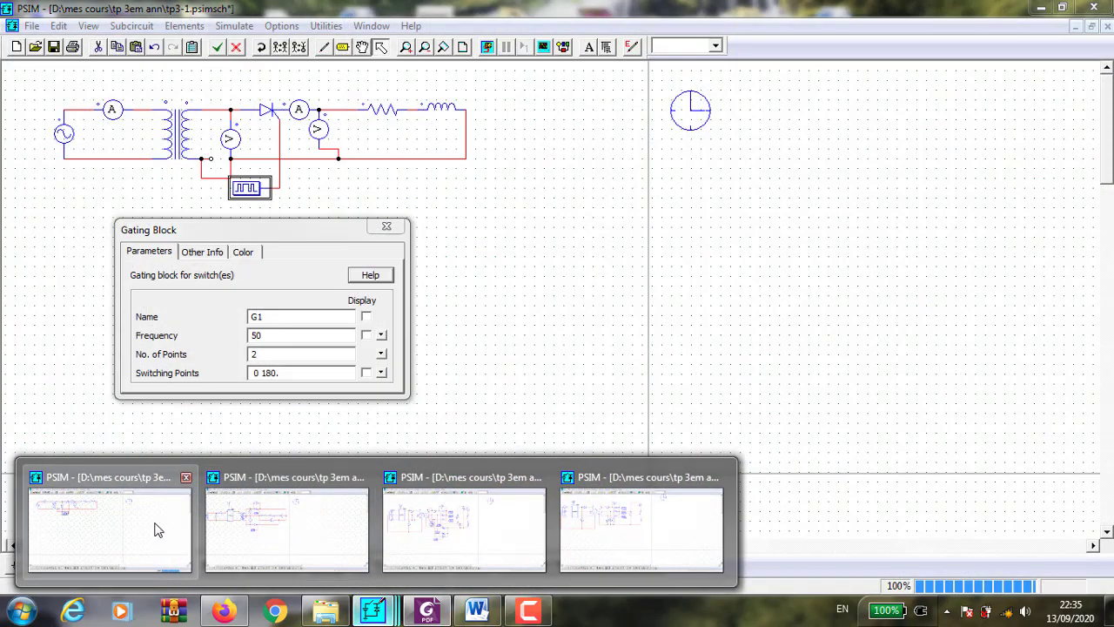
click(154, 530)
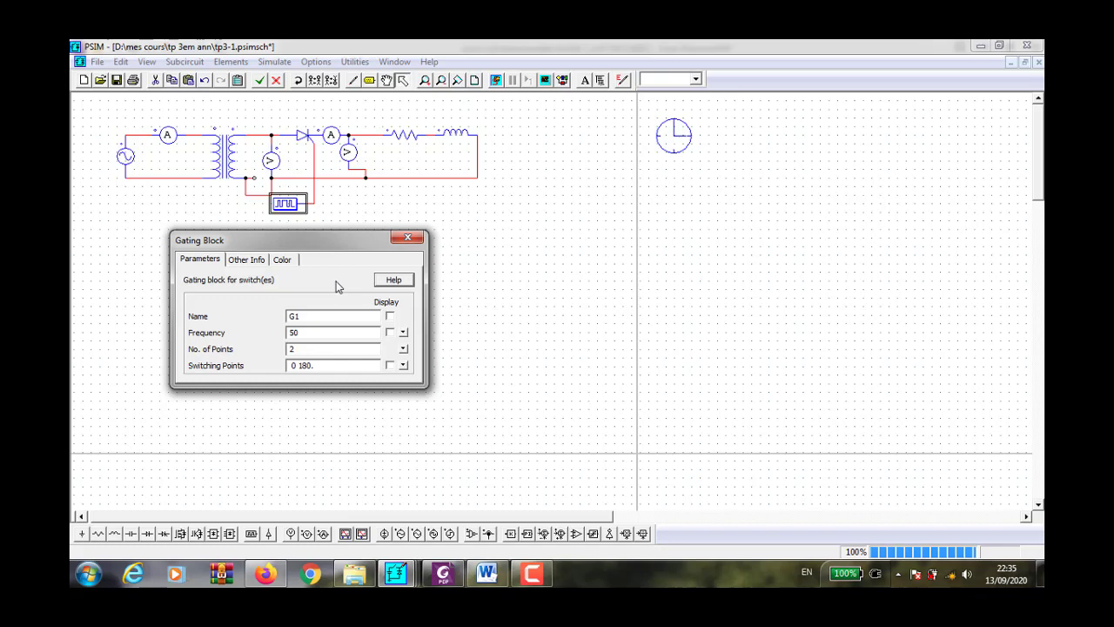
- Switch to Foxit PhantomPDF and look up the required firing angles in TP3.pdf
click(445, 574)
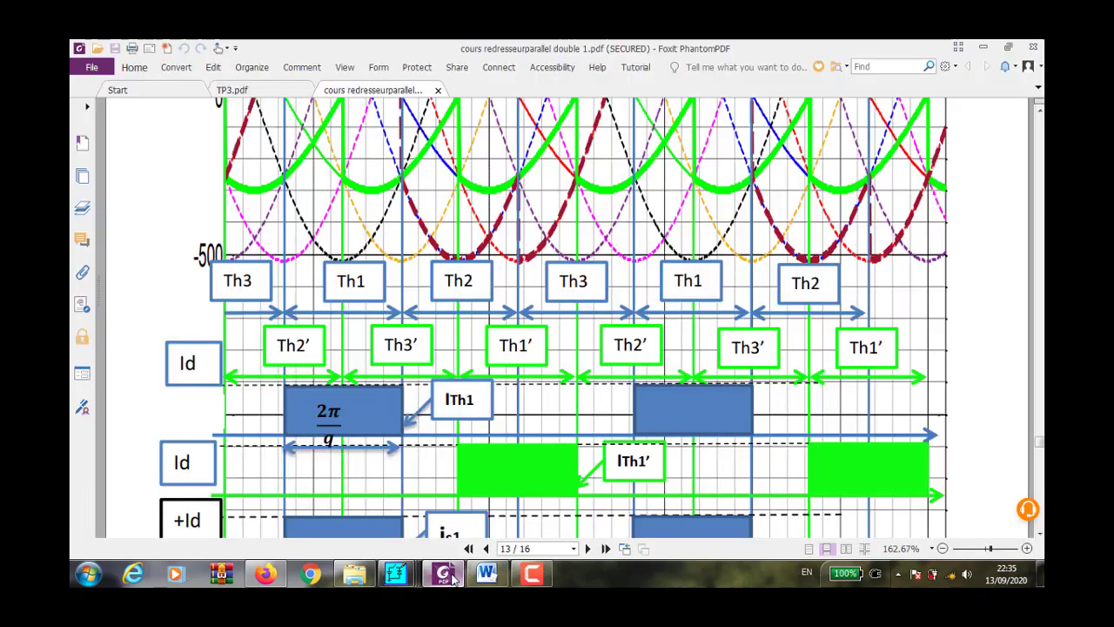
click(284, 90)
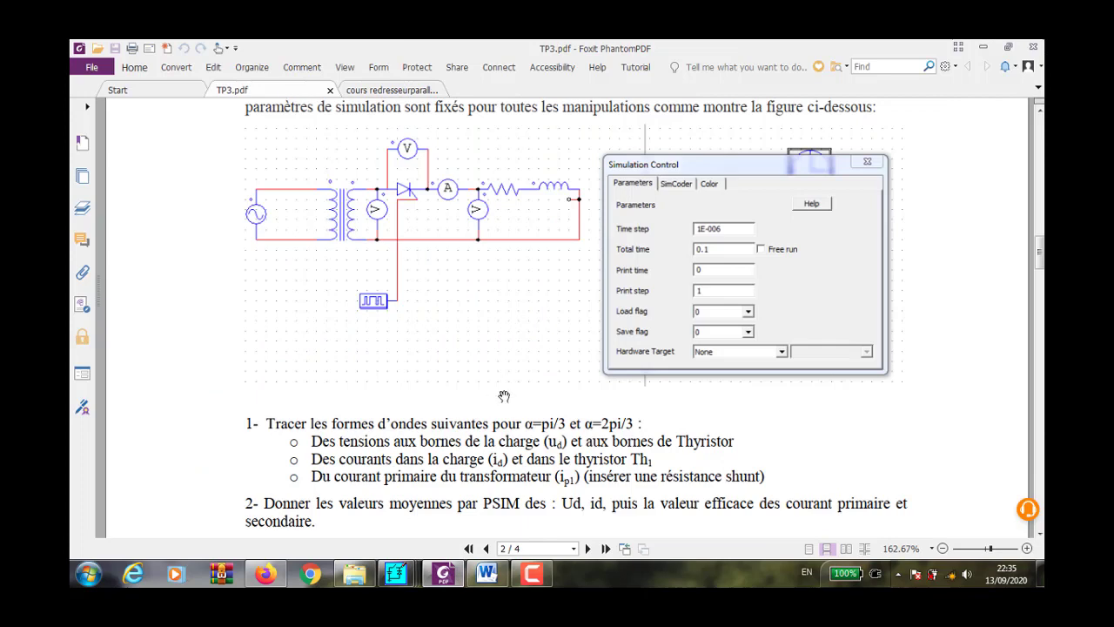
click(503, 579)
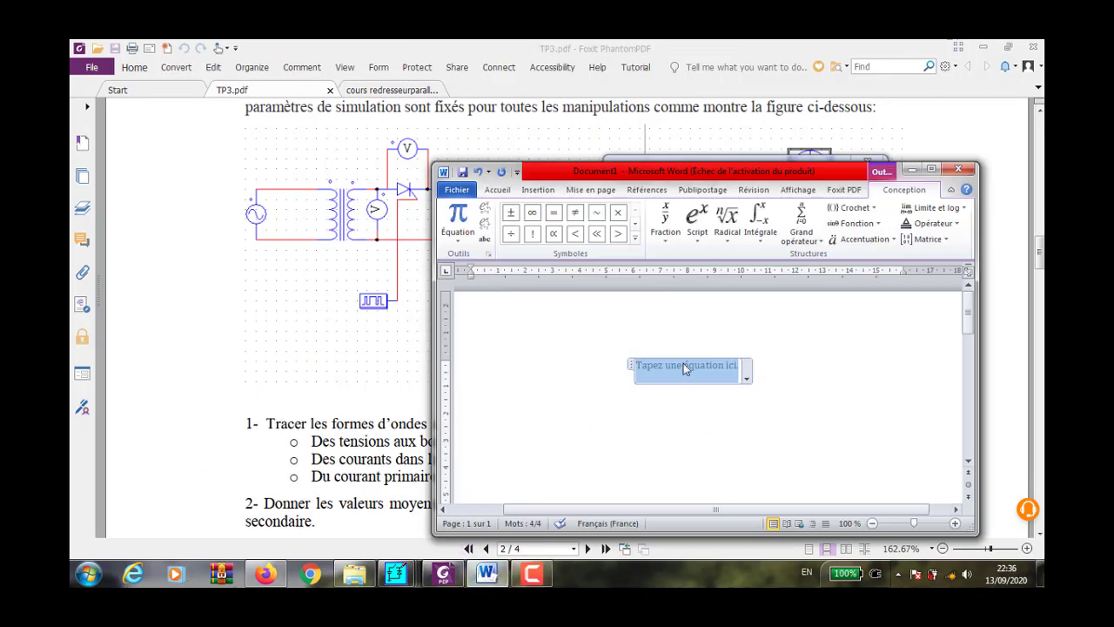
click(547, 418)
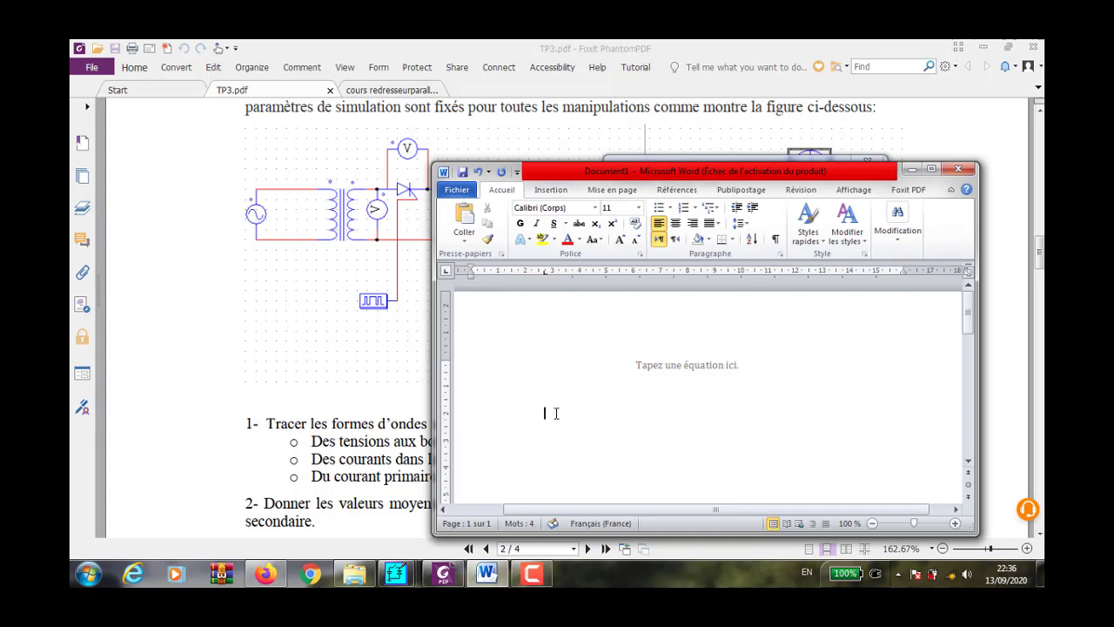
key(ctrl+a)
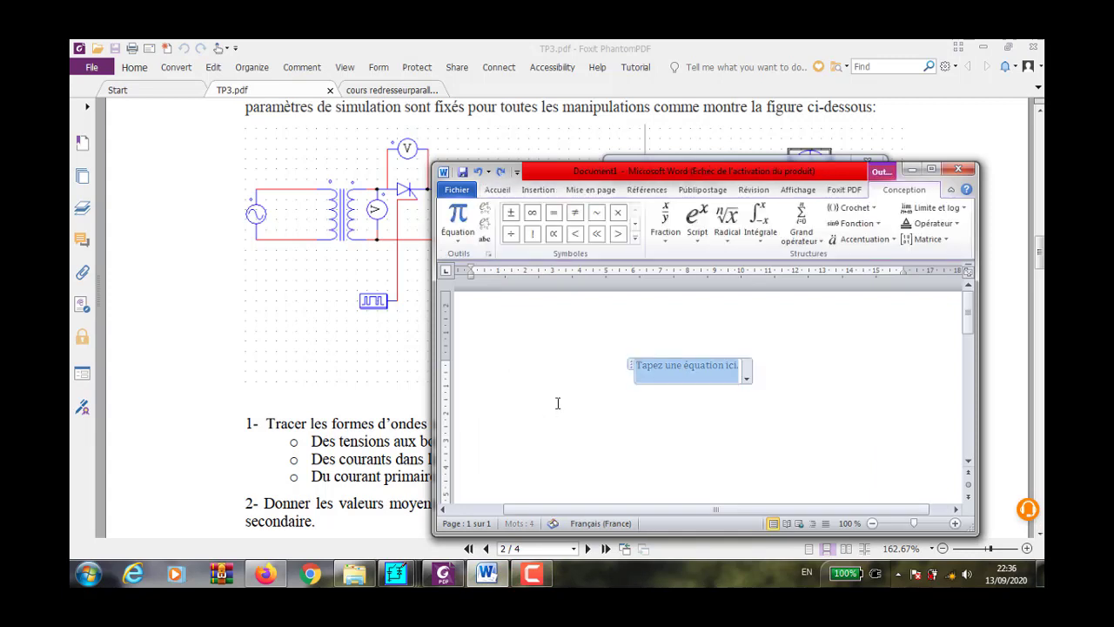
click(549, 411)
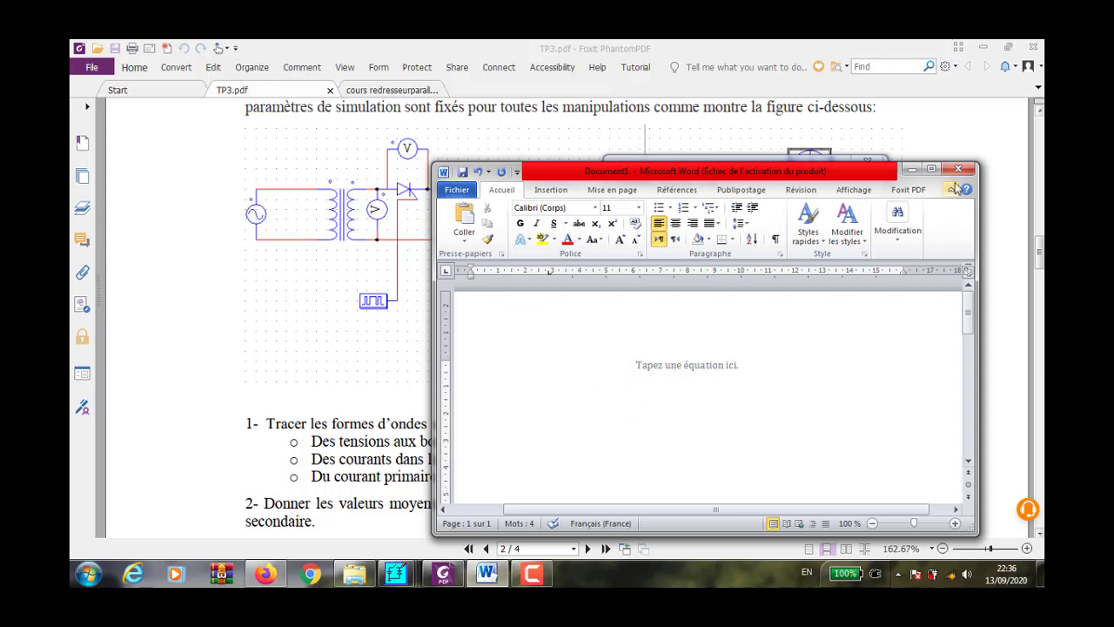
click(912, 169)
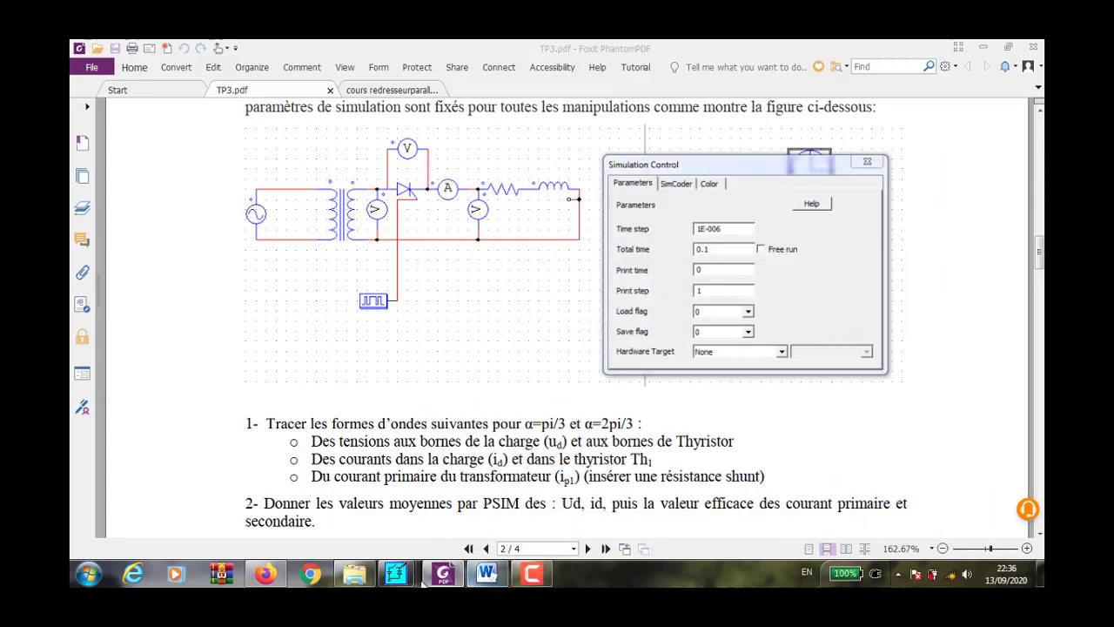
- Return to the tp3-1 schematic in PSIM, set the gating block's switching points to 60 and 65, and close its parameters
mouse_move(393, 575)
mouse_move(505, 510)
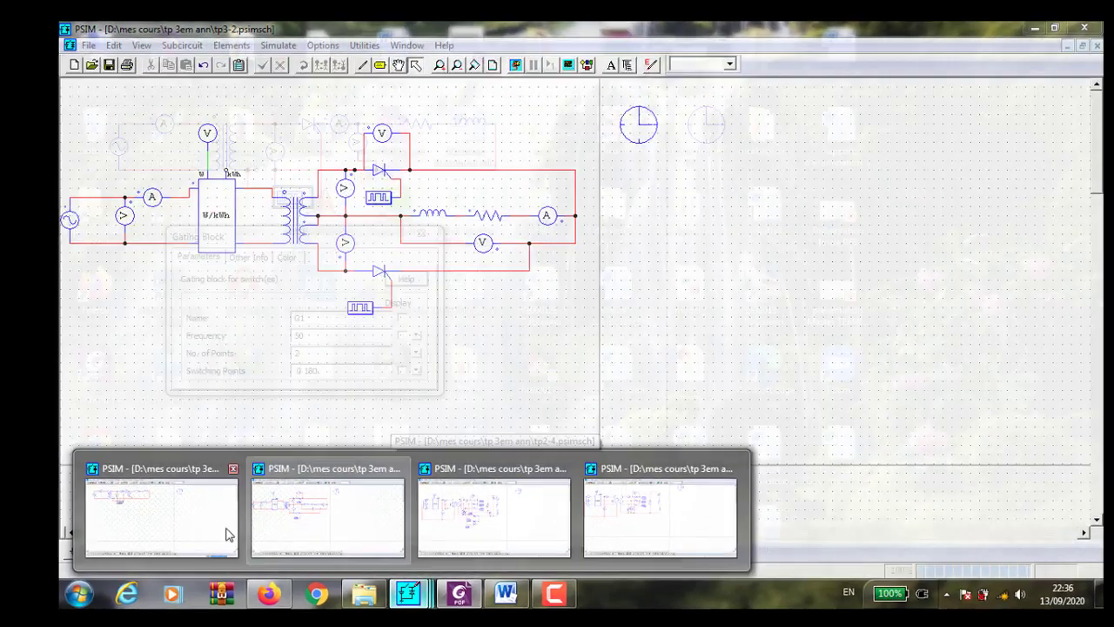
click(225, 532)
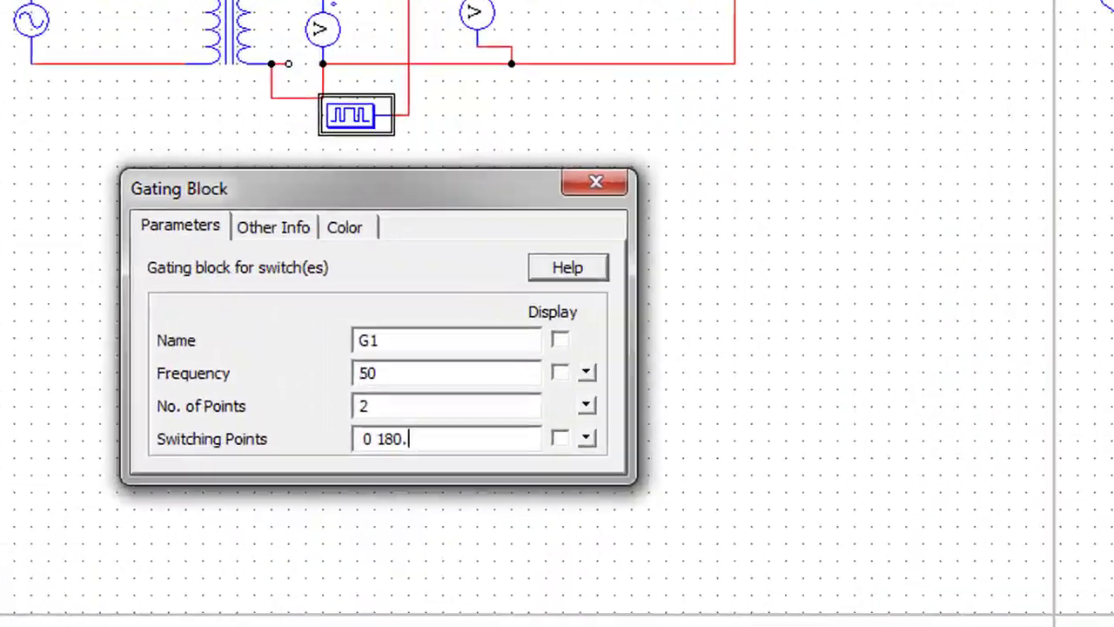
drag(388, 460, 394, 463)
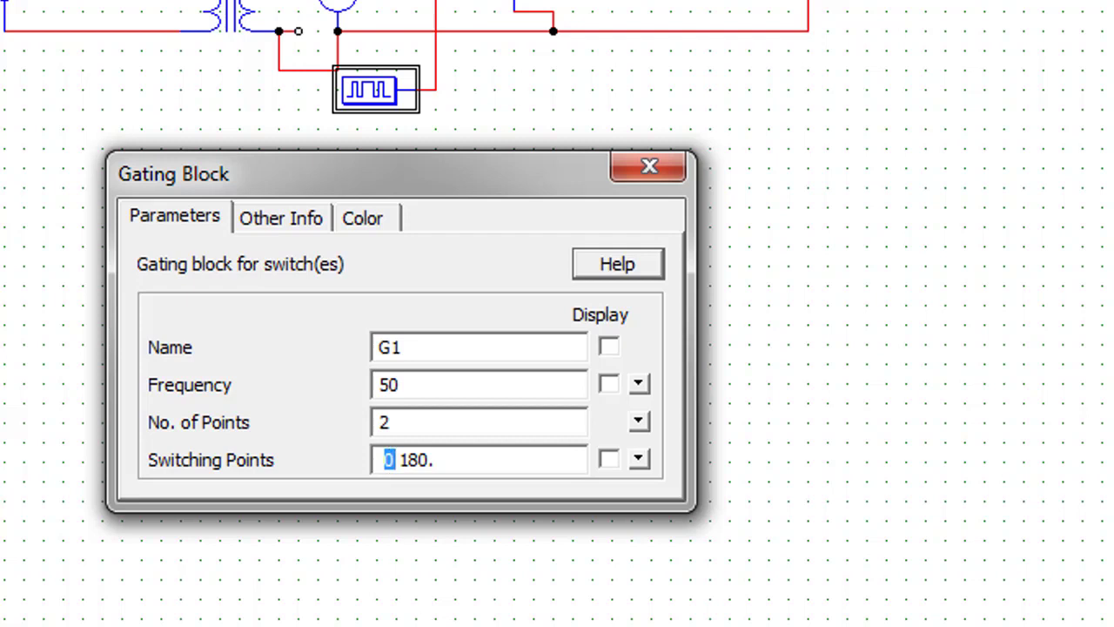
text(60)
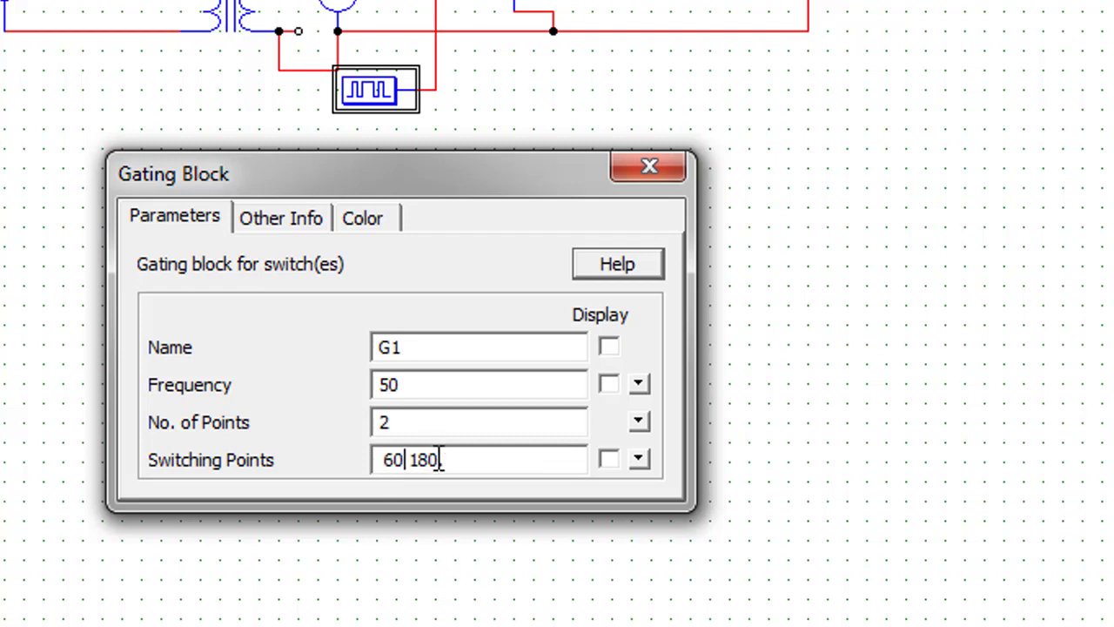
drag(442, 461, 408, 461)
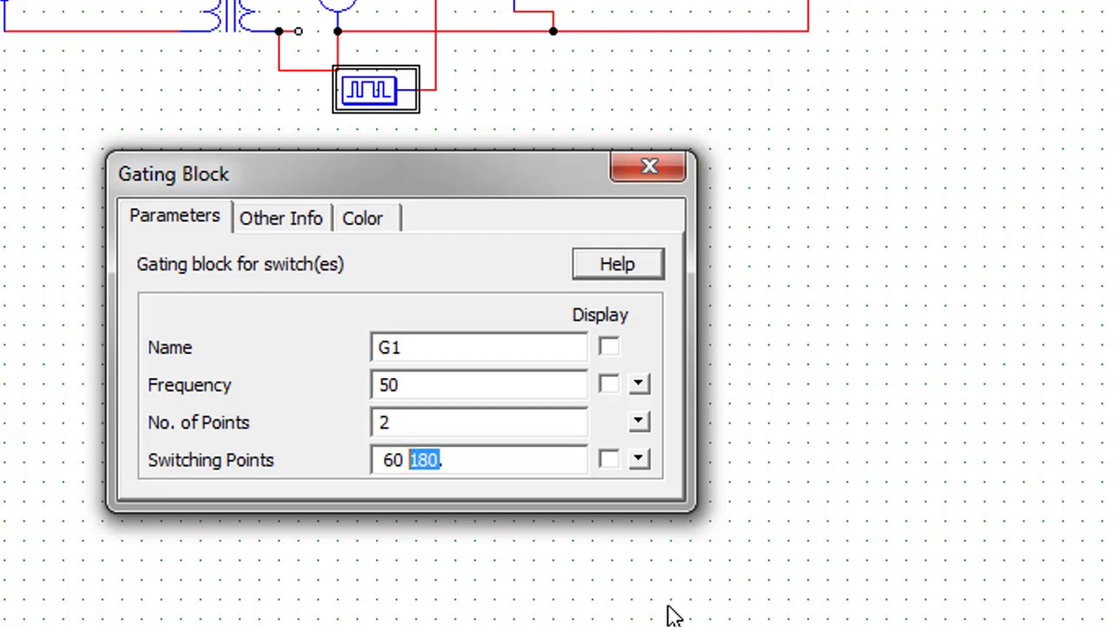
text(65)
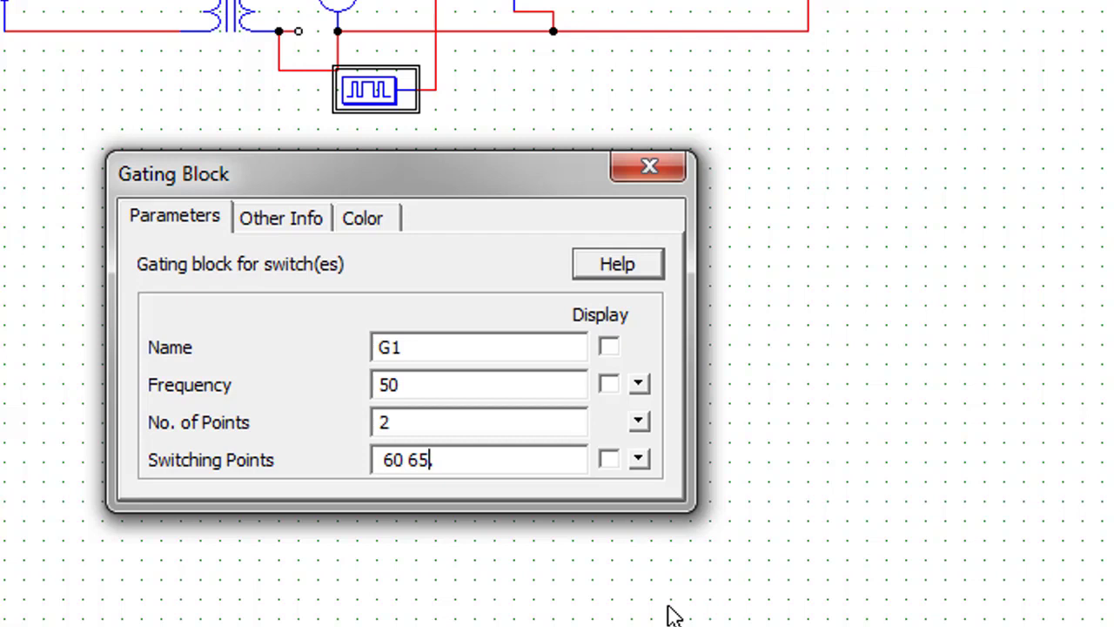
click(650, 171)
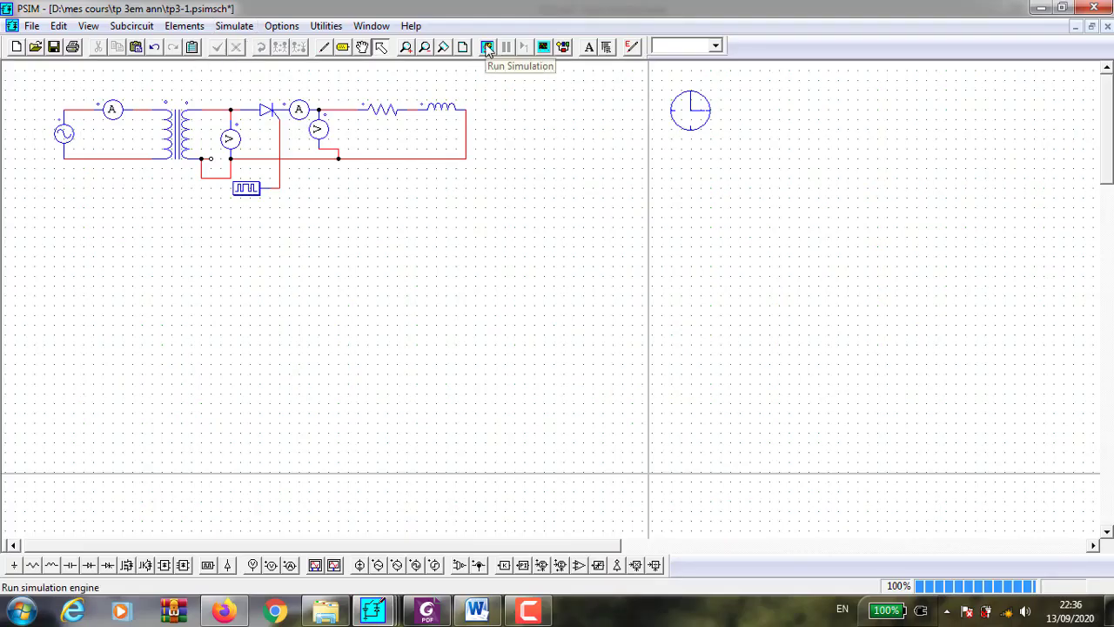
- Run the simulation of the tp3-1 rectifier circuit
click(488, 48)
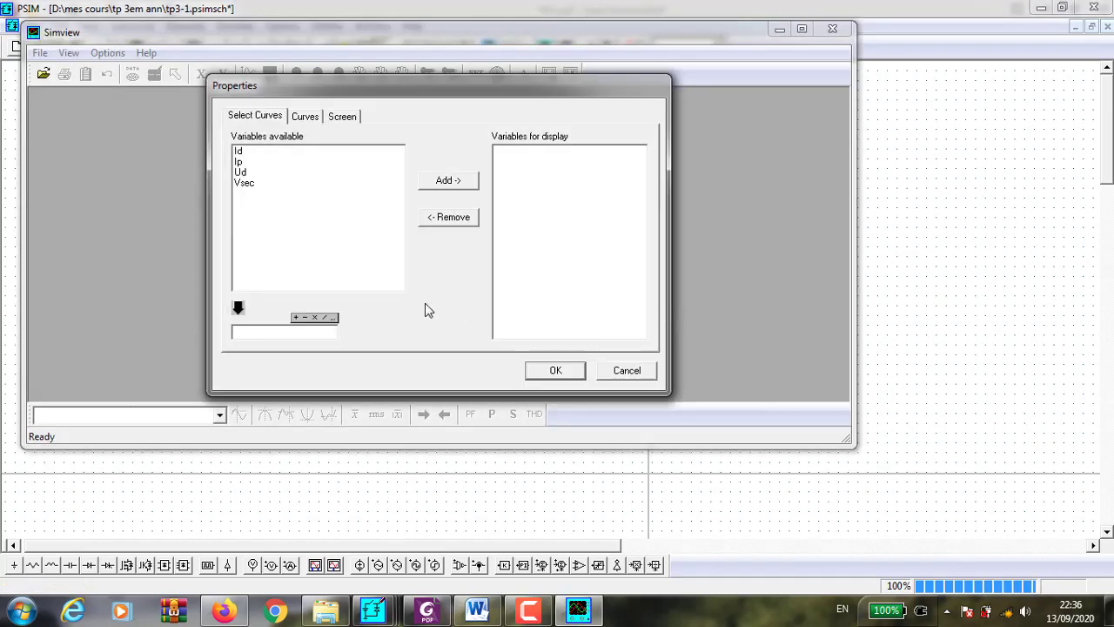
- Plot the Ud waveform in Simview, enlarge the graph to examine it, and close Simview
click(260, 172)
click(448, 180)
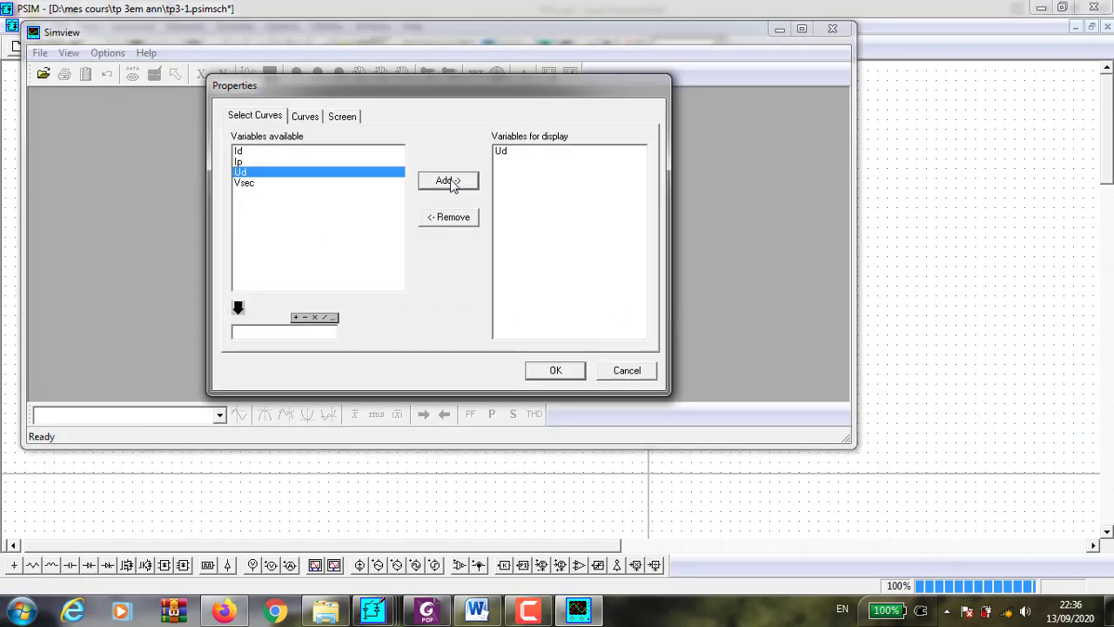
click(568, 373)
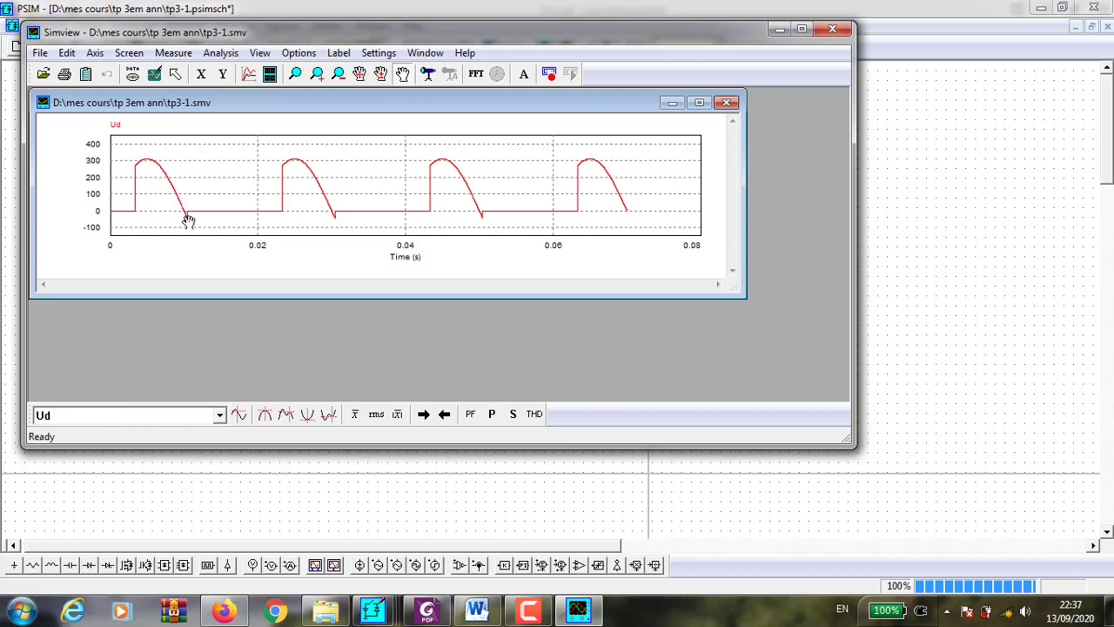
click(699, 104)
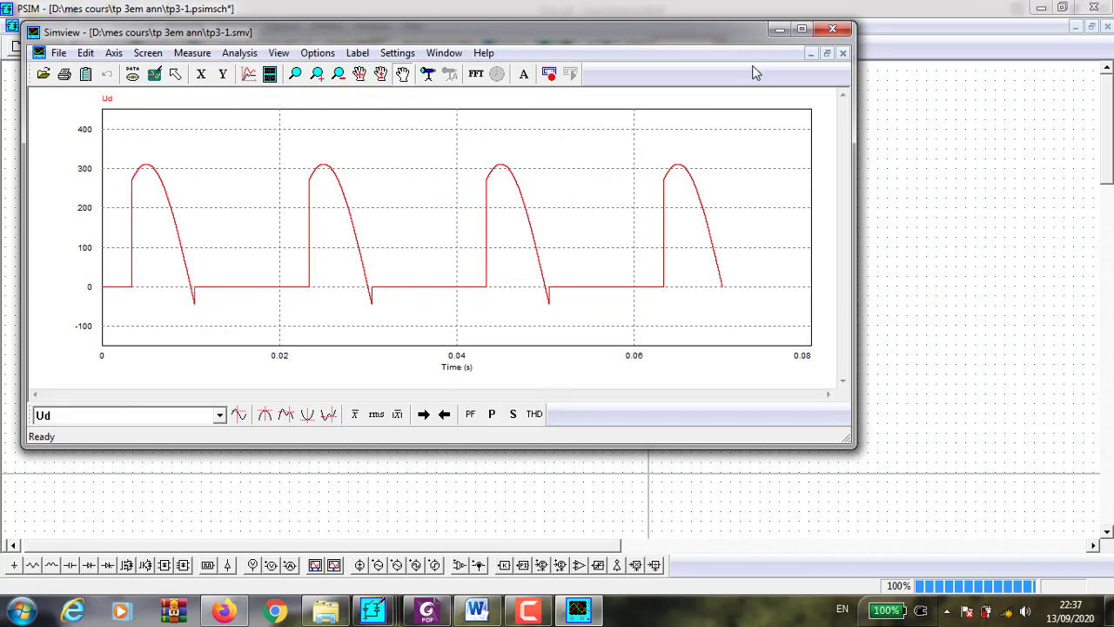
click(831, 31)
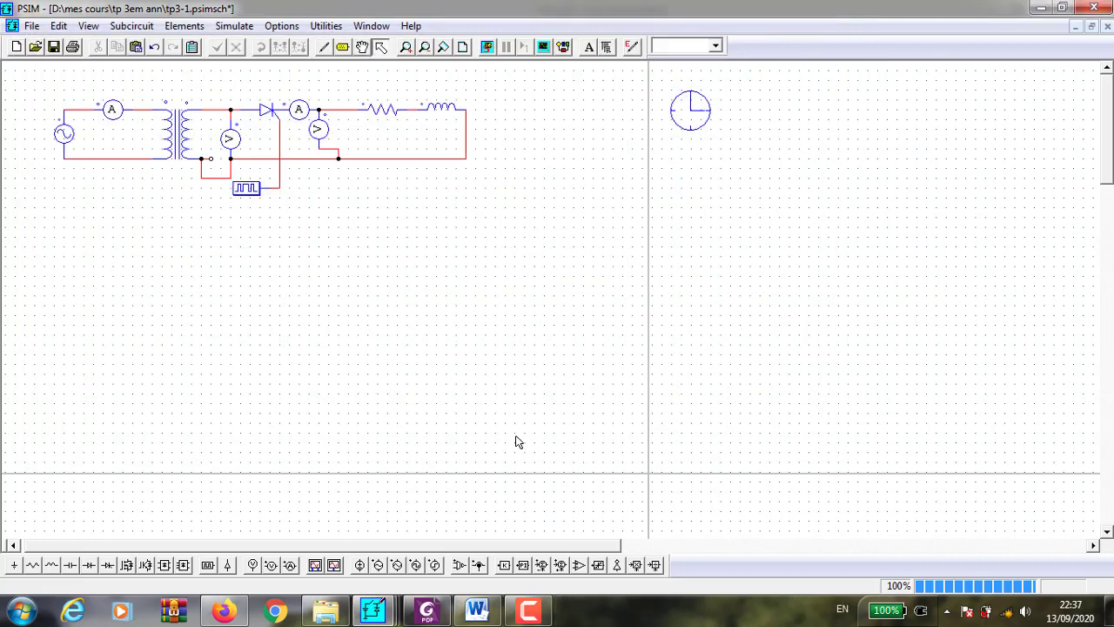
- Set the gating block's first switching point to 120, update the second point after it, and close the parameters
double_click(247, 188)
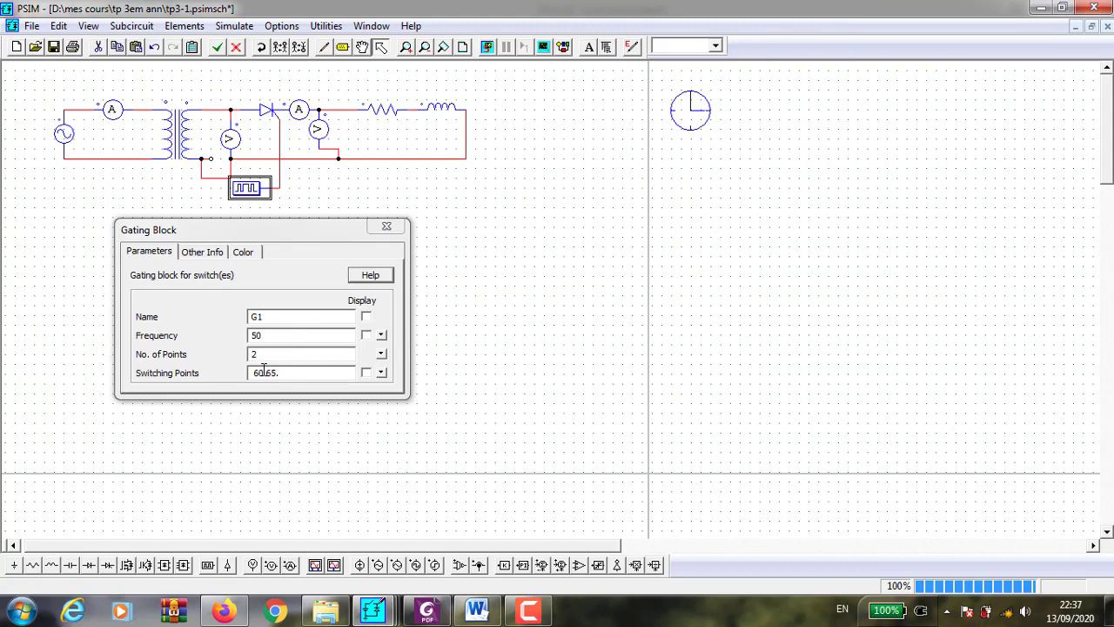
drag(263, 372, 252, 372)
text(12)
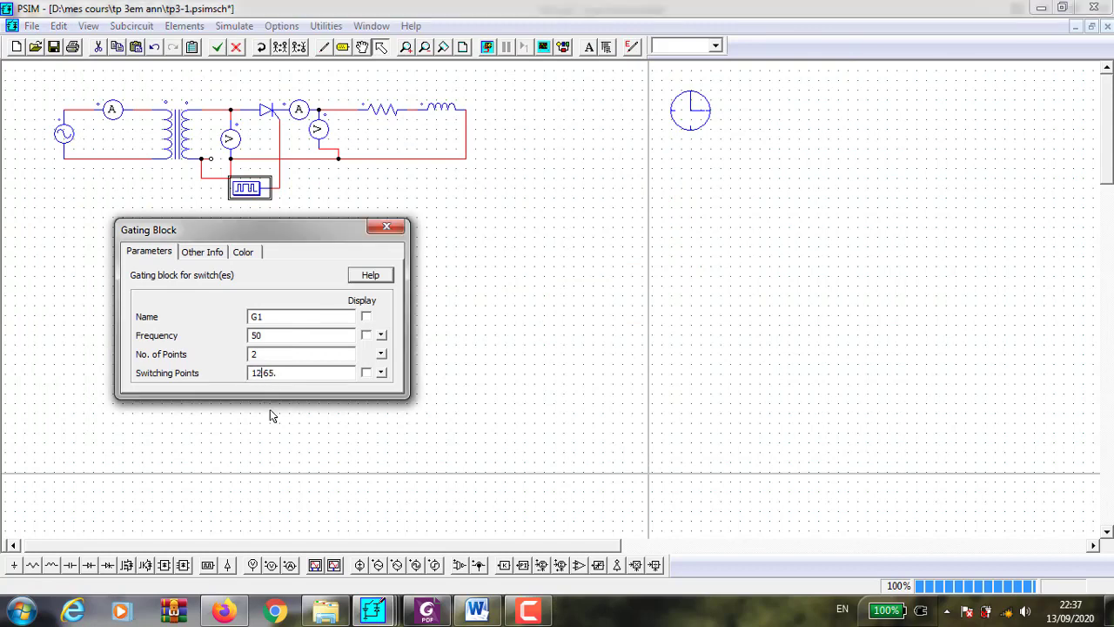
text(0 12)
click(384, 227)
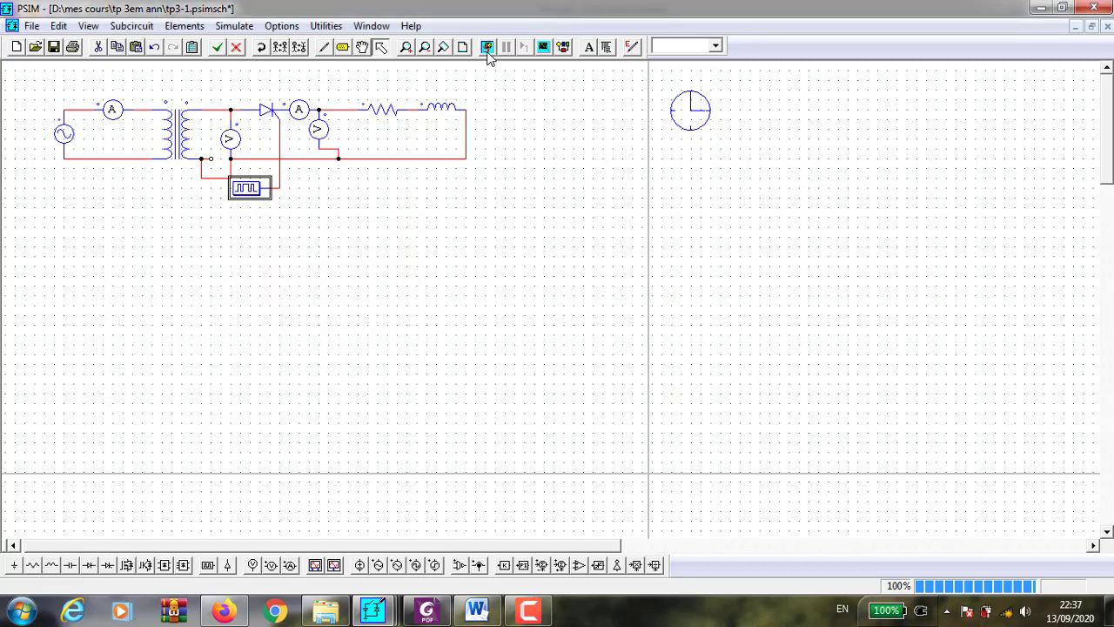
- Simulate the tp3-1 circuit with the new firing angle, plot Ud in an enlarged graph, and close Simview
click(488, 50)
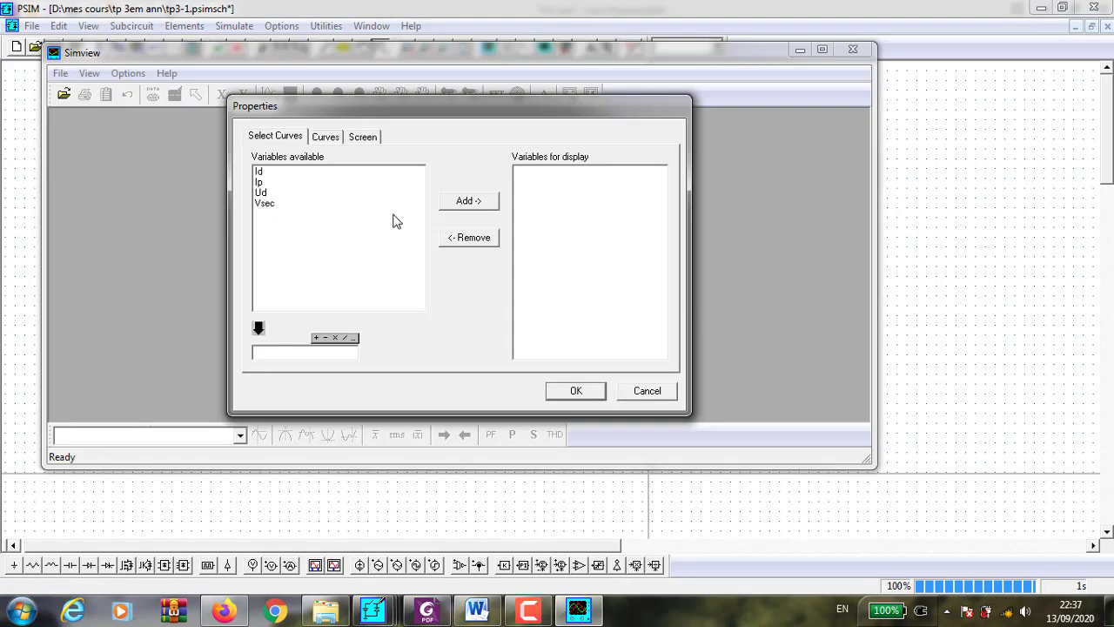
click(305, 194)
click(459, 200)
click(576, 391)
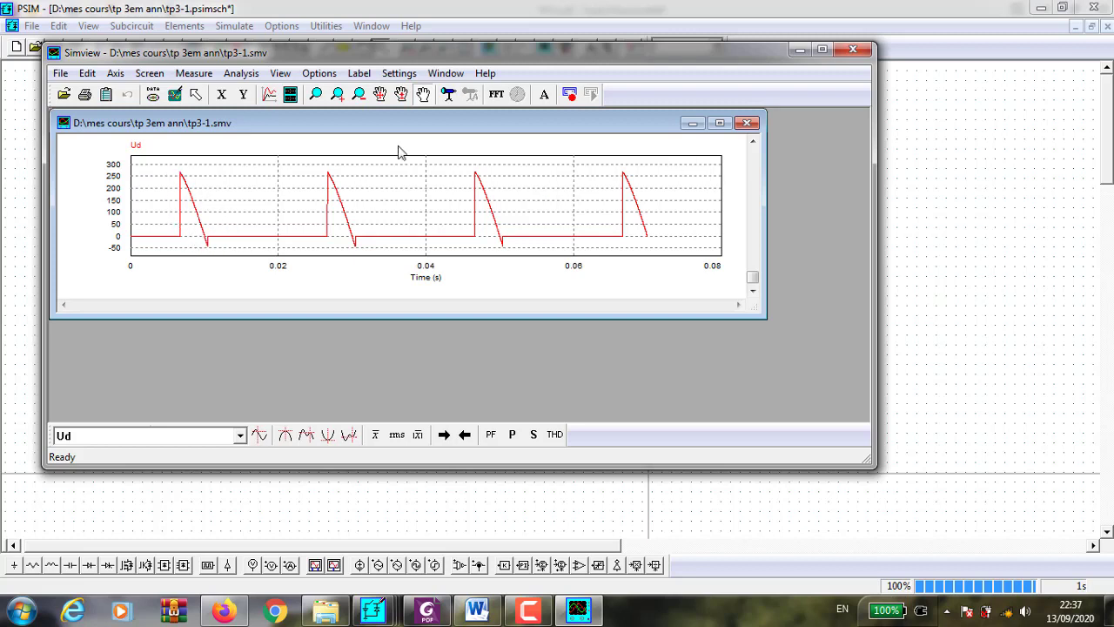
click(720, 124)
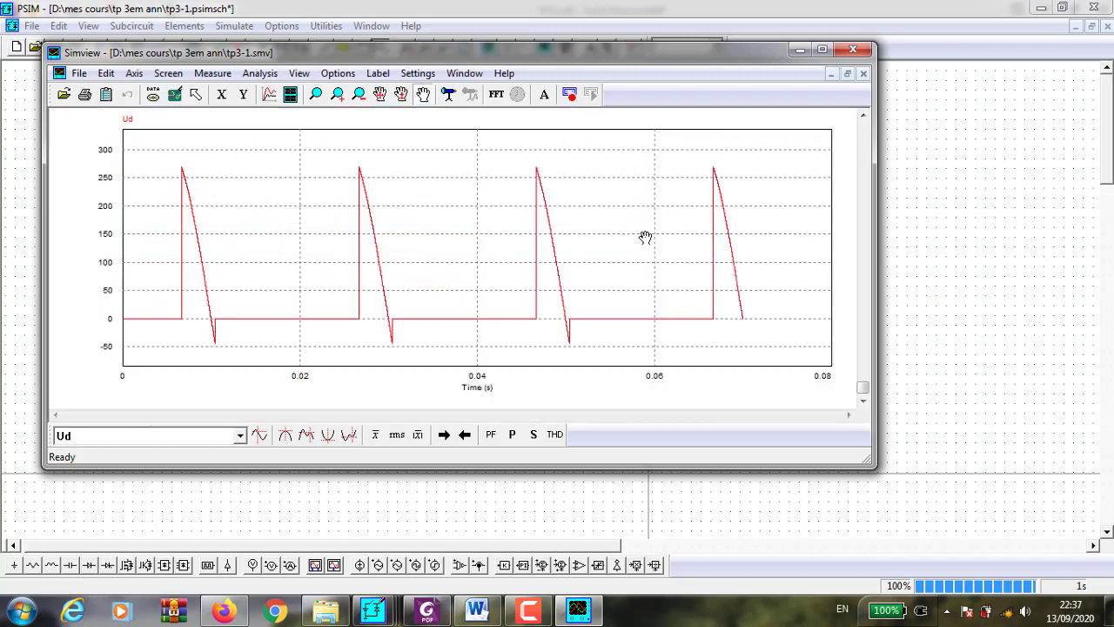
click(858, 49)
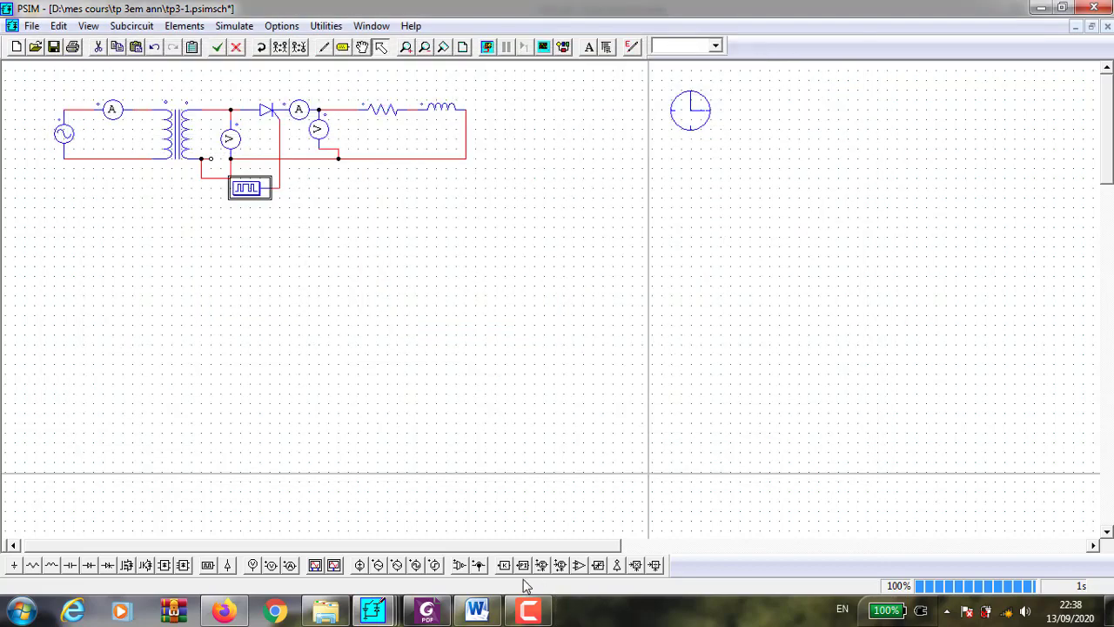
- Switch to Foxit PhantomPDF, read the remaining questions on the first rectifier in TP3.pdf, and return to the tp3-1 schematic in PSIM
click(427, 610)
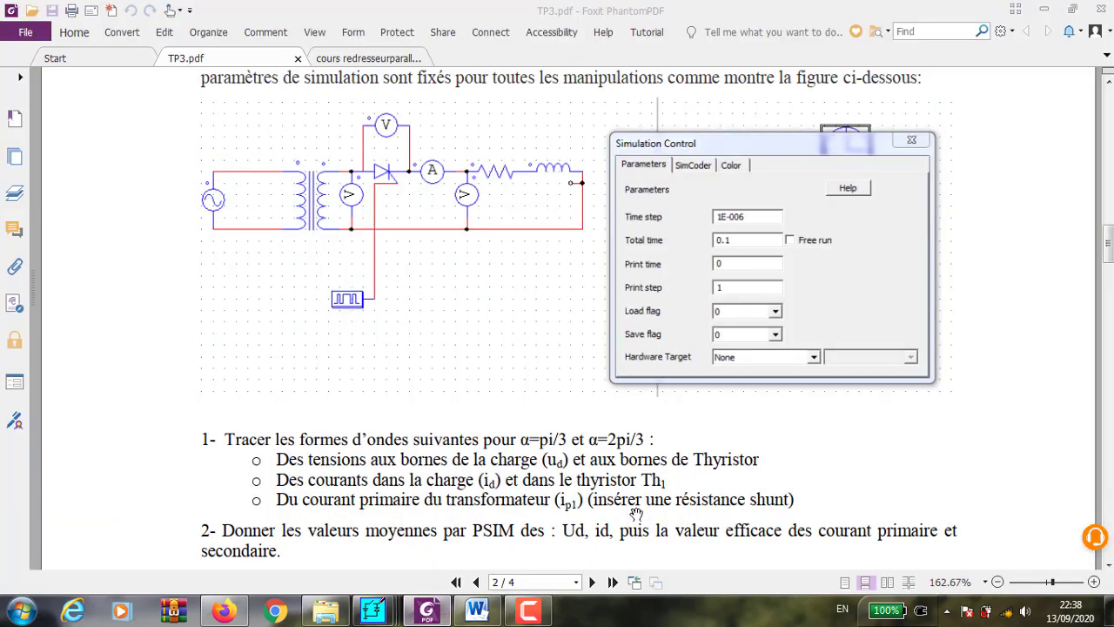
scroll(610, 430, down, 4)
scroll(610, 430, down, 1)
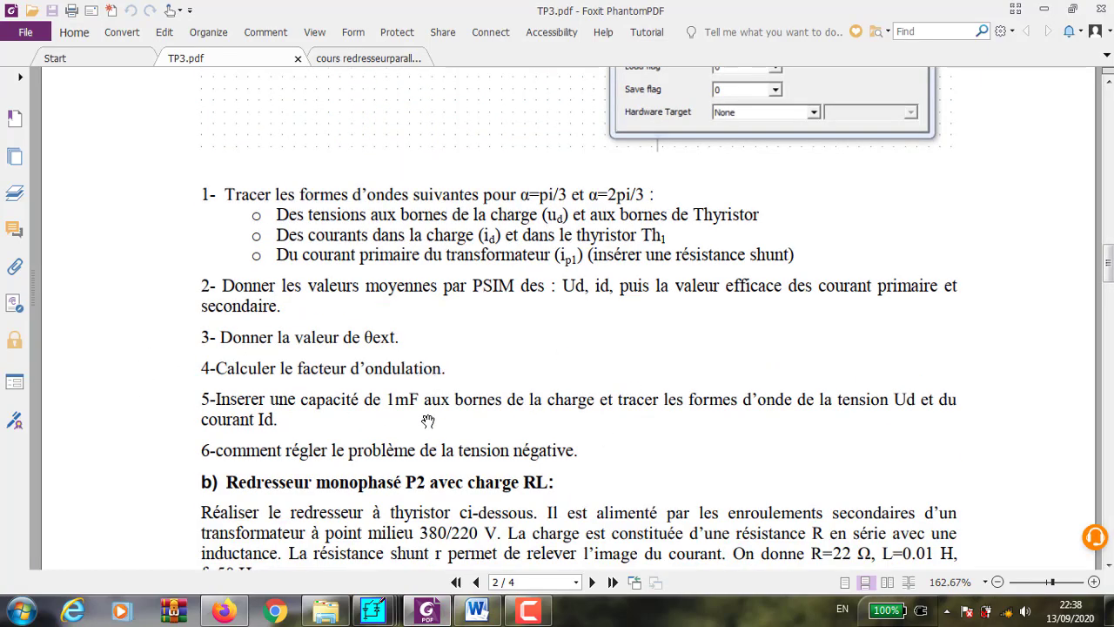
scroll(445, 415, down, 3)
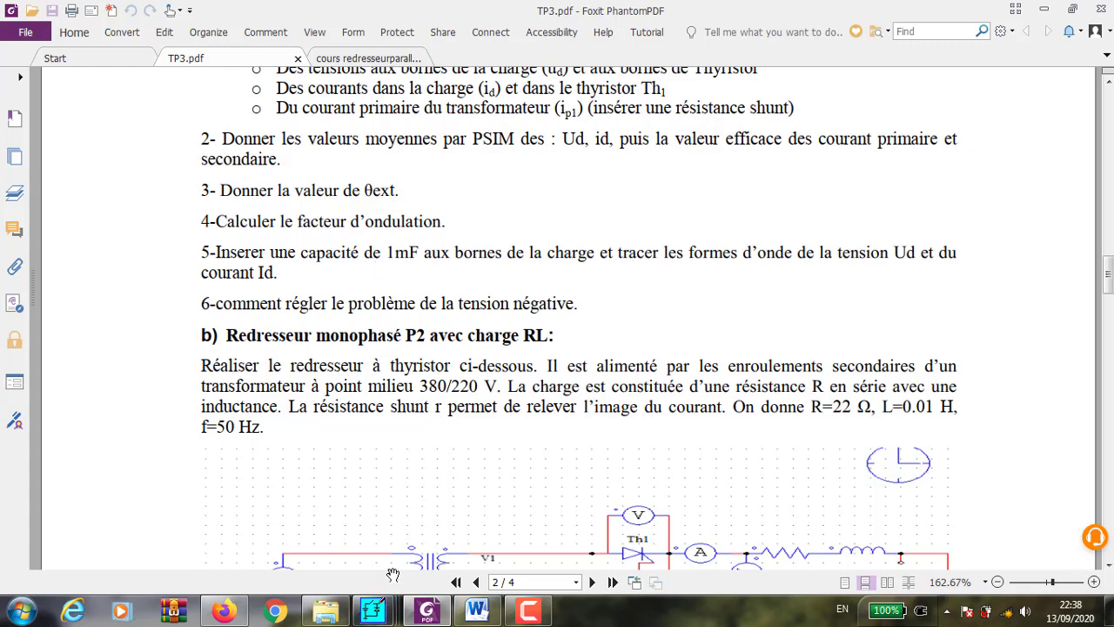
mouse_move(391, 612)
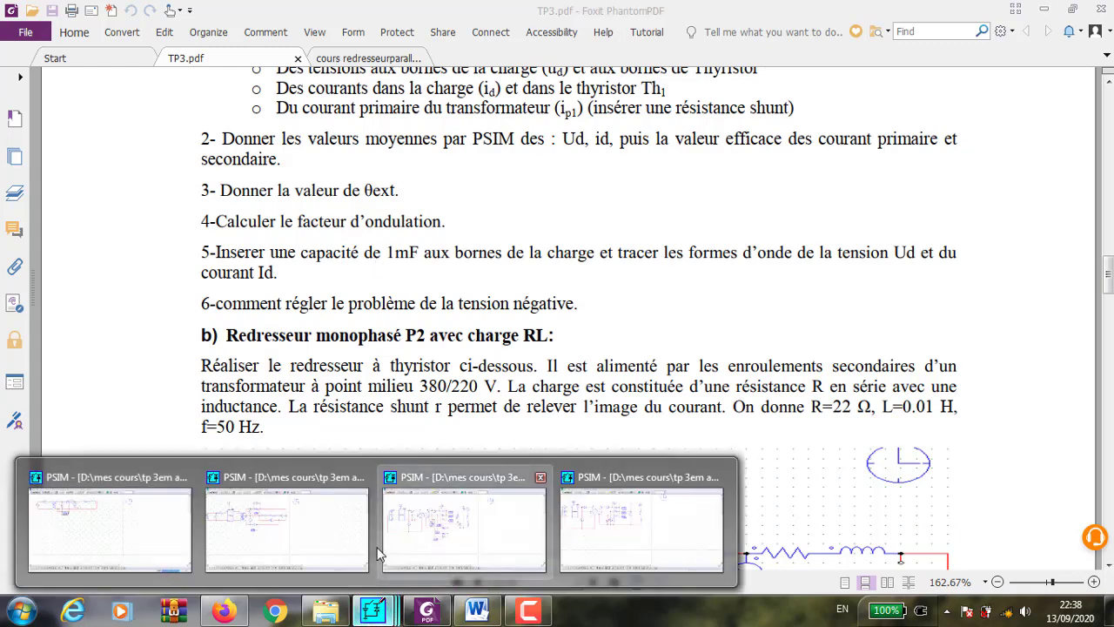
click(139, 546)
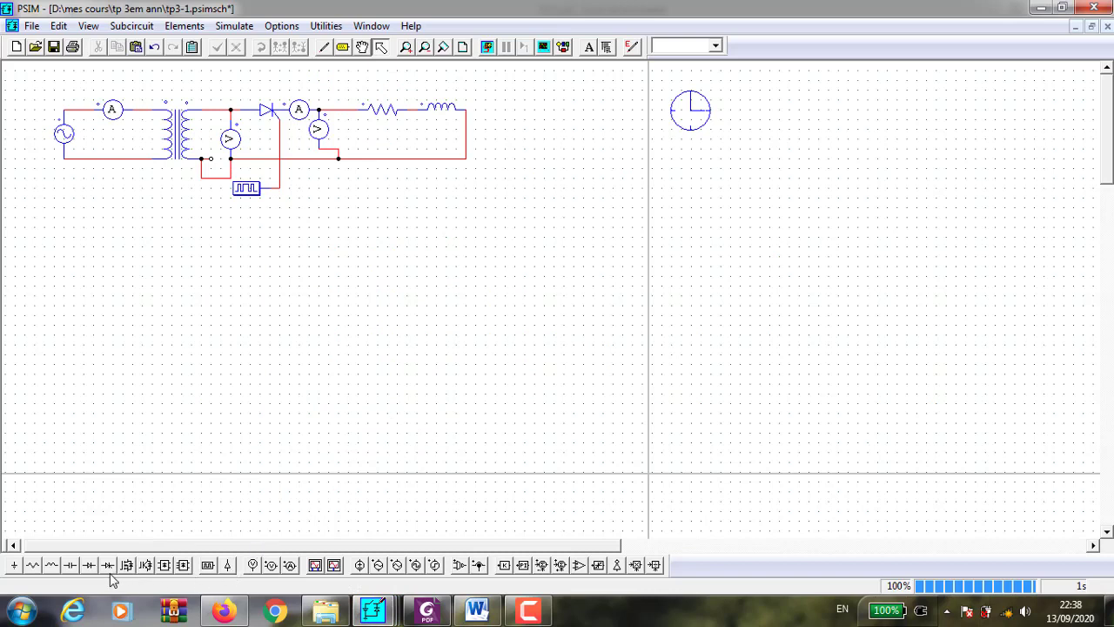
- Place a vertical capacitor in parallel with the RL load and set its capacitance to 1mf
click(70, 566)
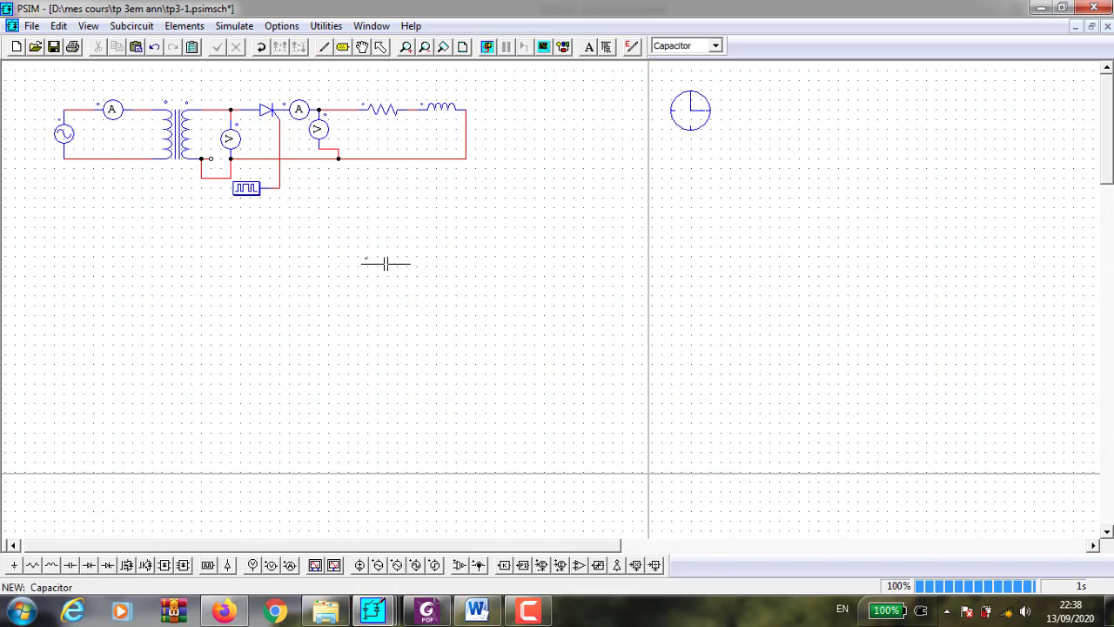
right_click(383, 261)
click(349, 134)
key(Escape)
double_click(348, 135)
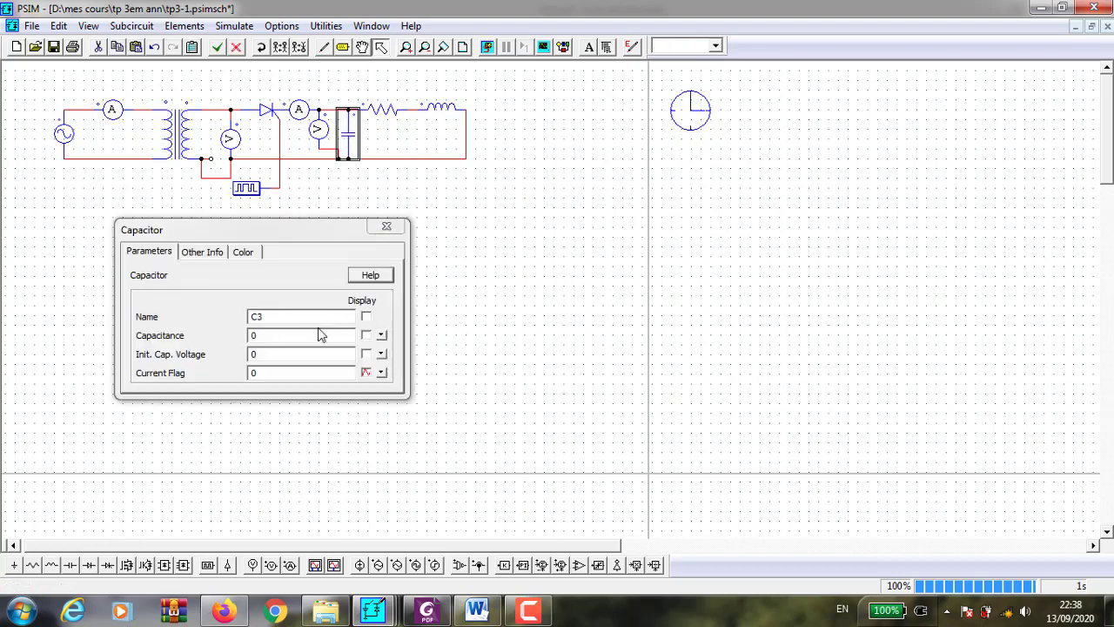
click(273, 335)
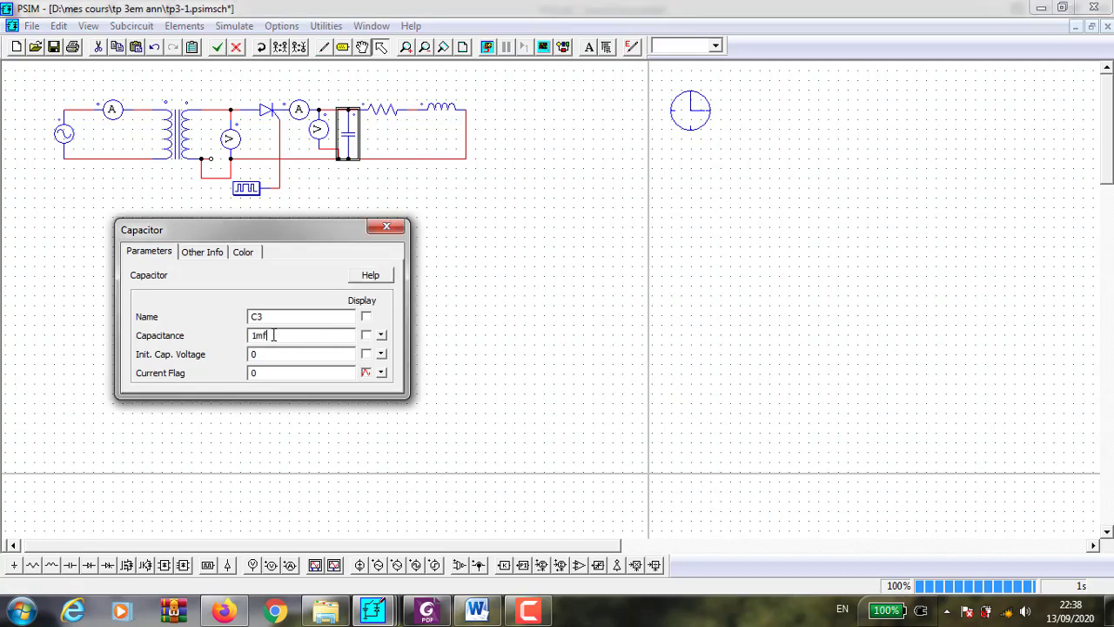
click(380, 227)
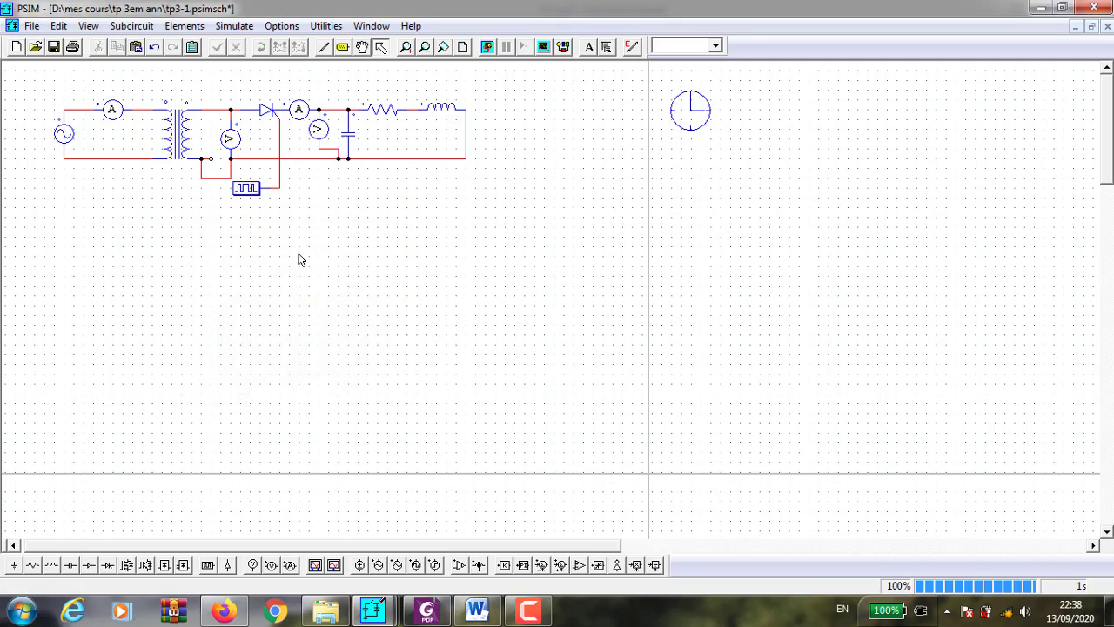
- Simulate the circuit with the capacitor across the load, plot Ud, and close the graph and Simview
click(488, 47)
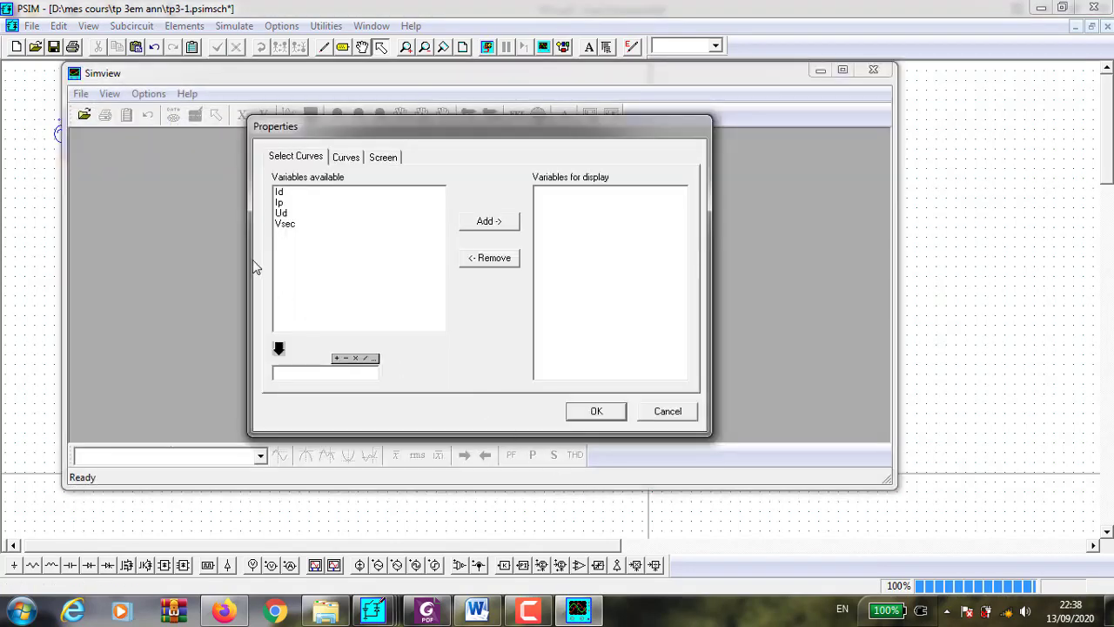
click(293, 220)
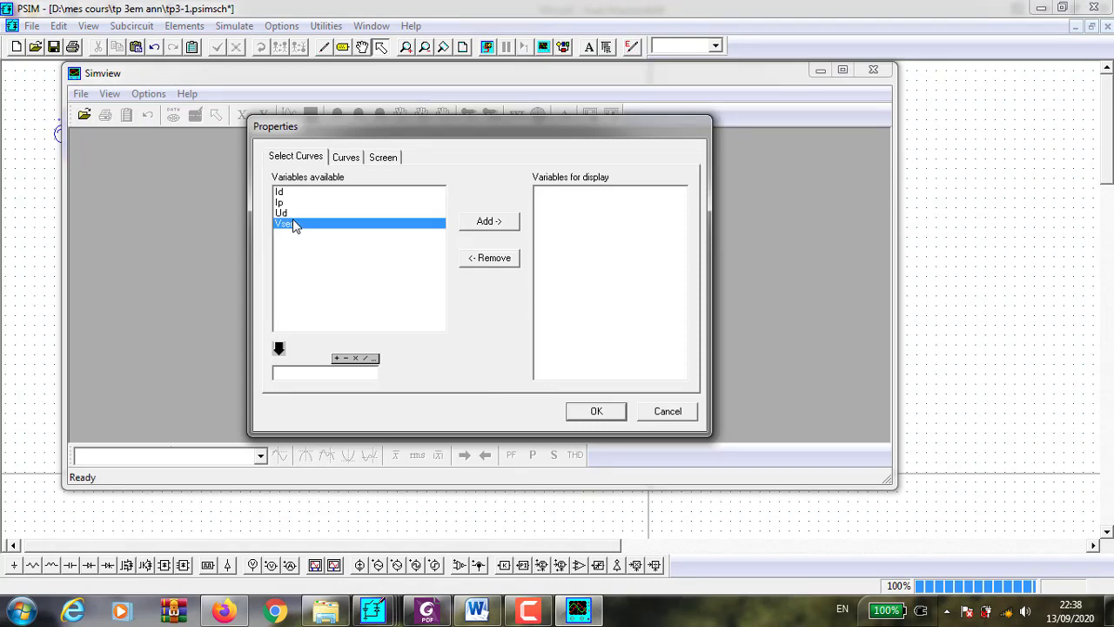
click(292, 219)
click(292, 216)
click(484, 223)
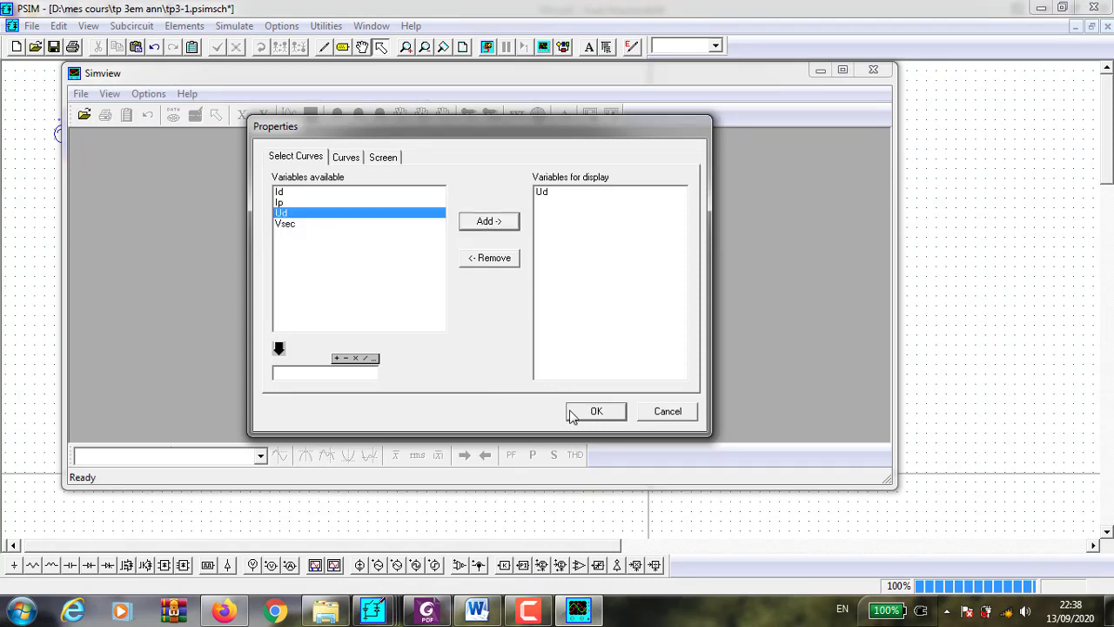
click(578, 411)
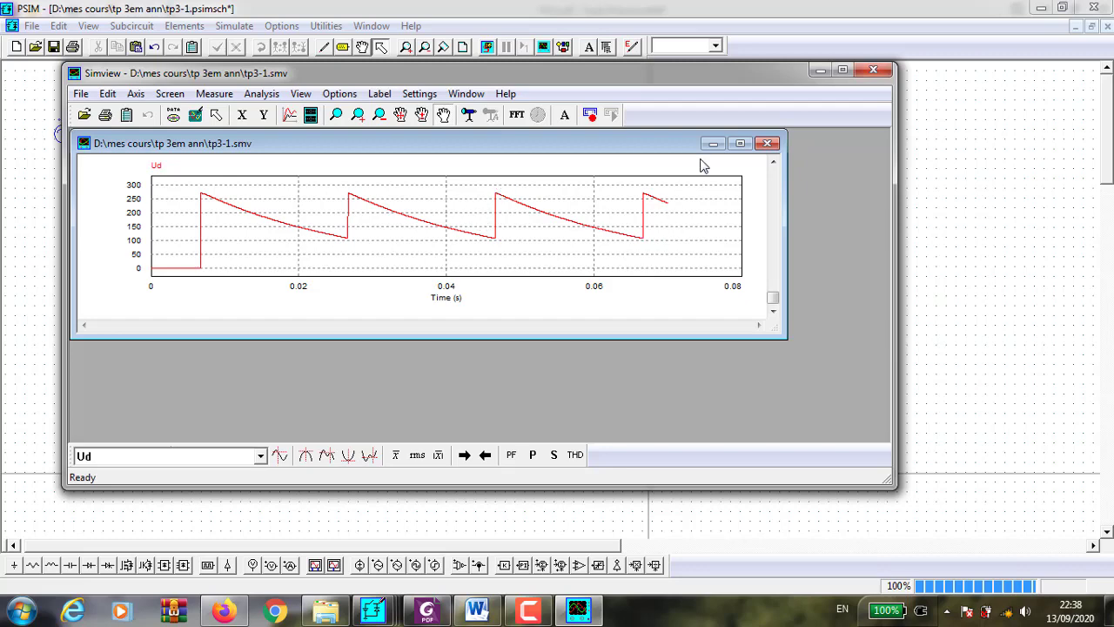
click(767, 143)
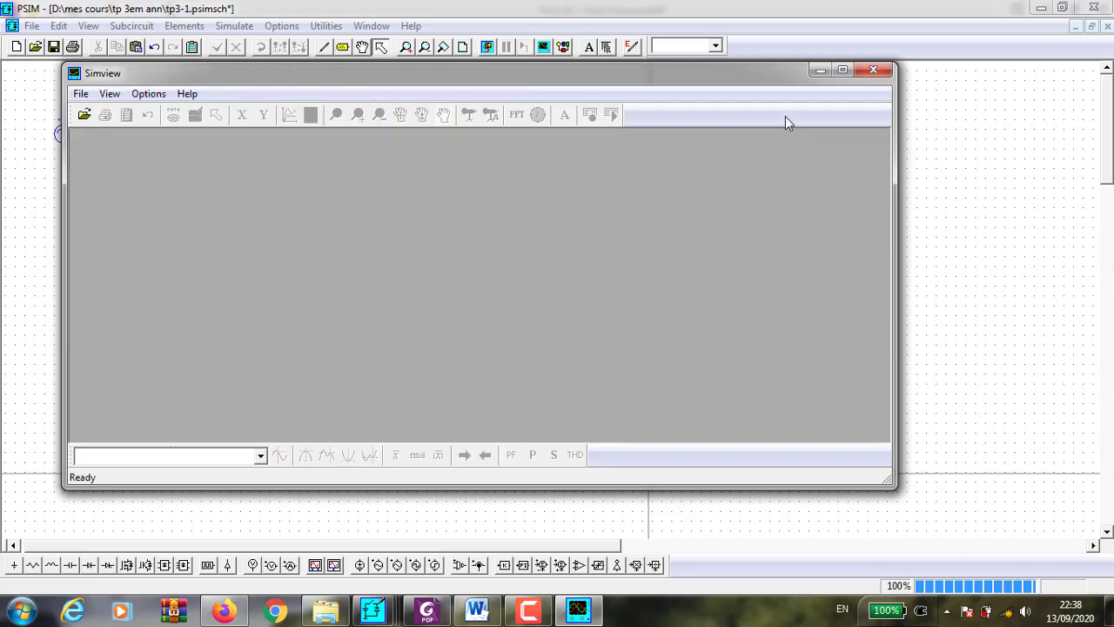
click(873, 71)
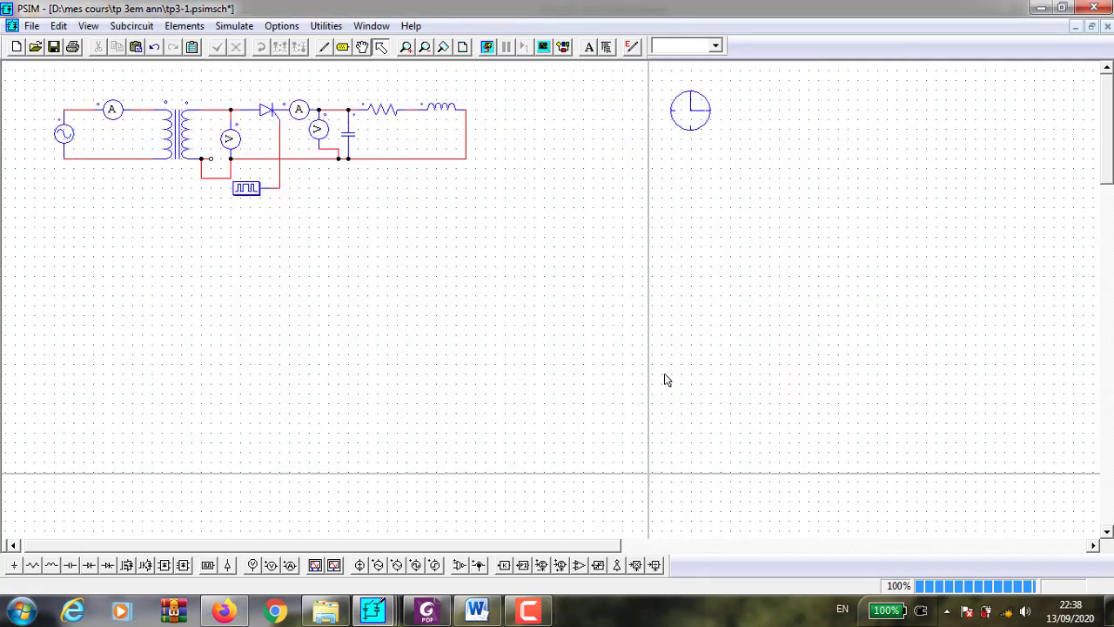
click(350, 133)
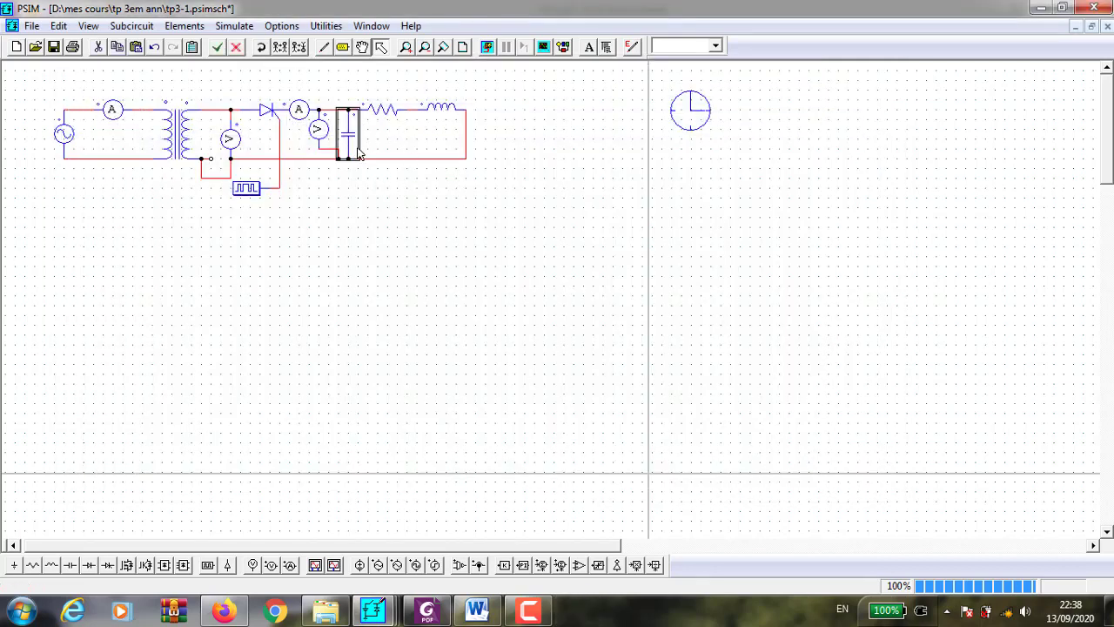
click(384, 263)
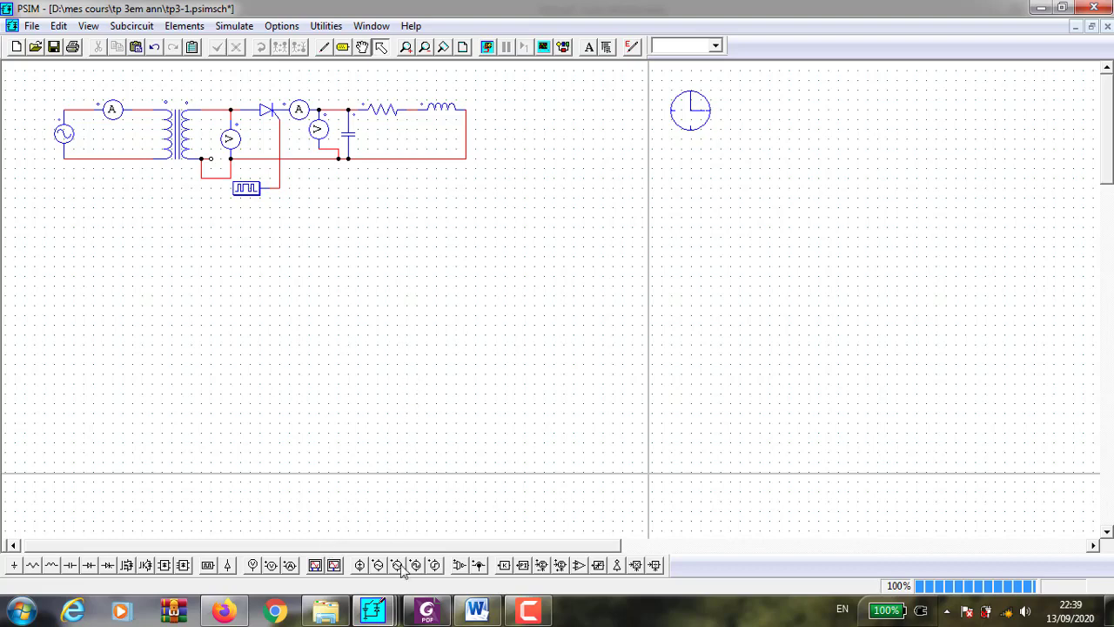
- Examine the P2 rectifier with RL load exercise in TP3.pdf in Foxit PhantomPDF, and switch to the tp3-2 schematic in PSIM
mouse_move(377, 609)
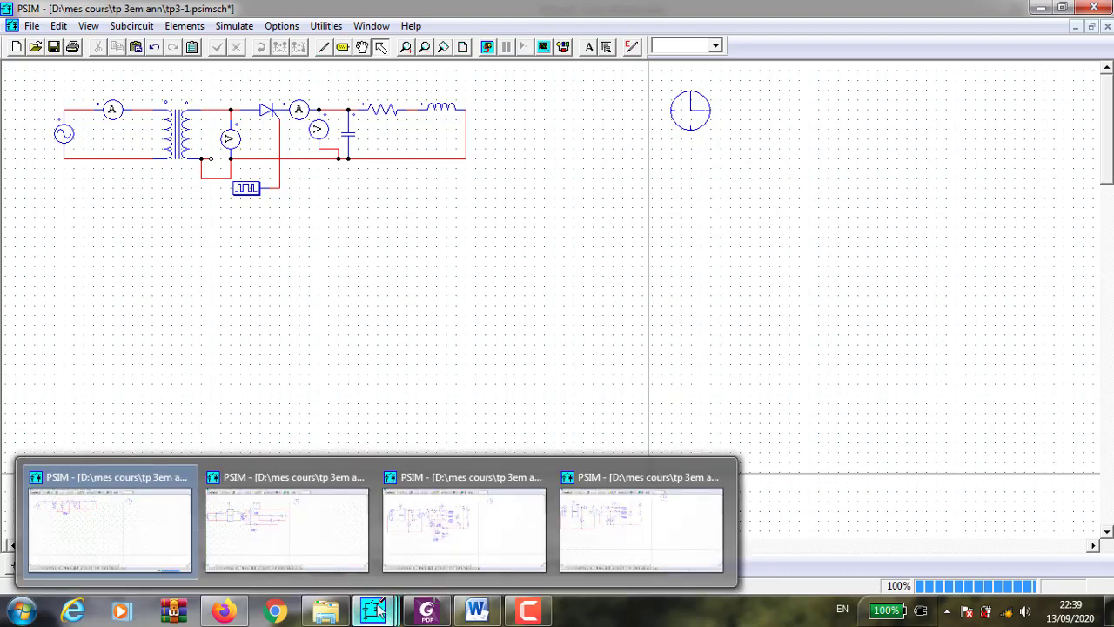
click(323, 545)
click(429, 609)
scroll(606, 394, down, 6)
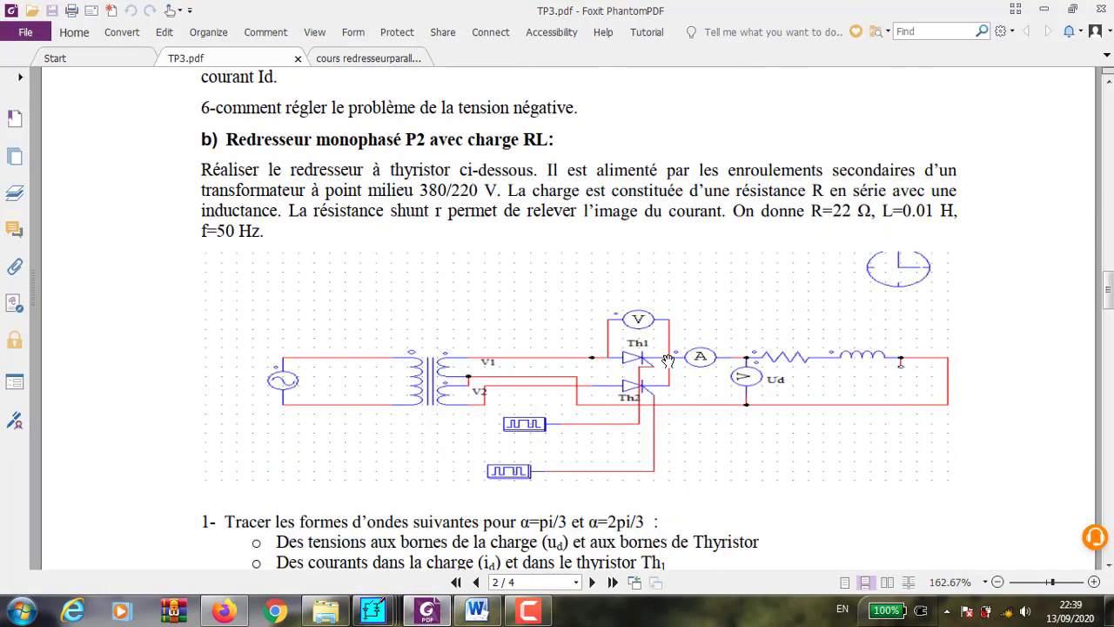
scroll(606, 393, up, 5)
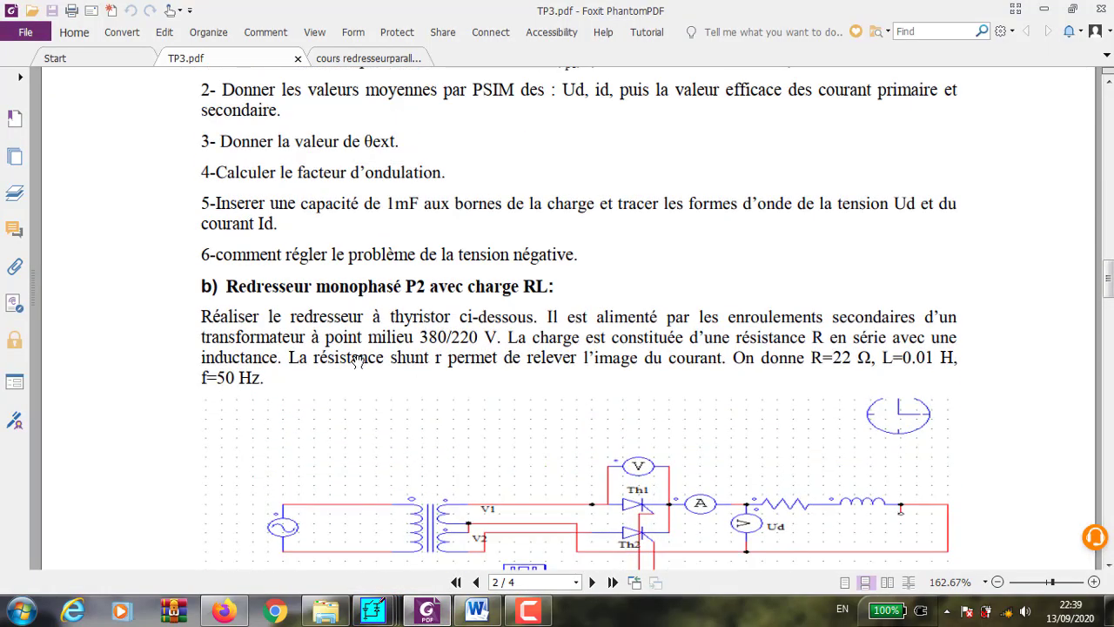
scroll(552, 359, down, 2)
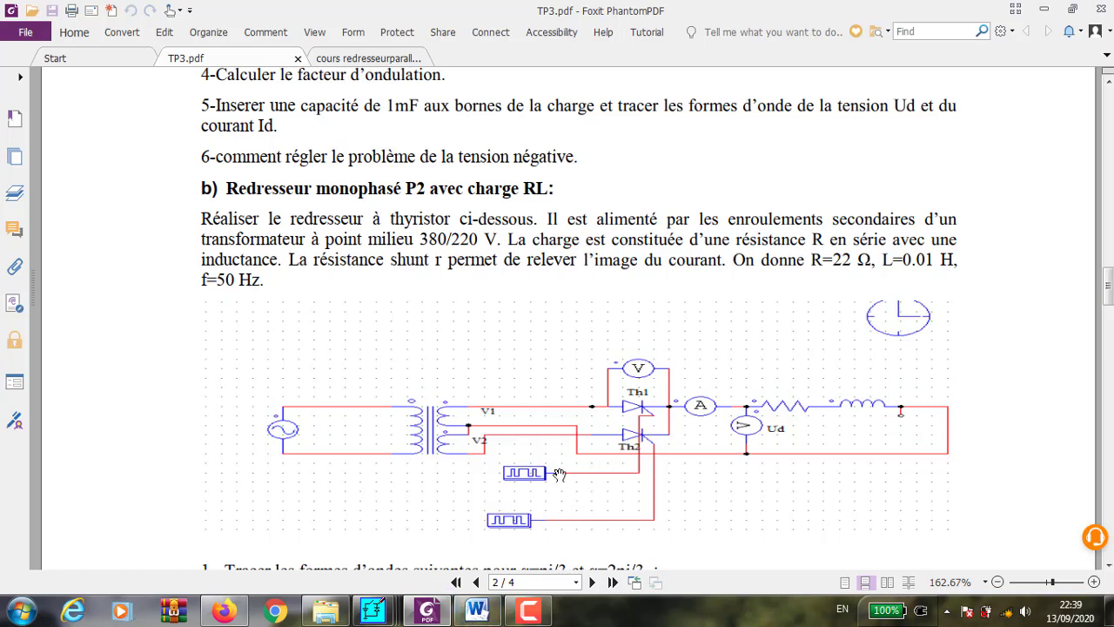
mouse_move(373, 610)
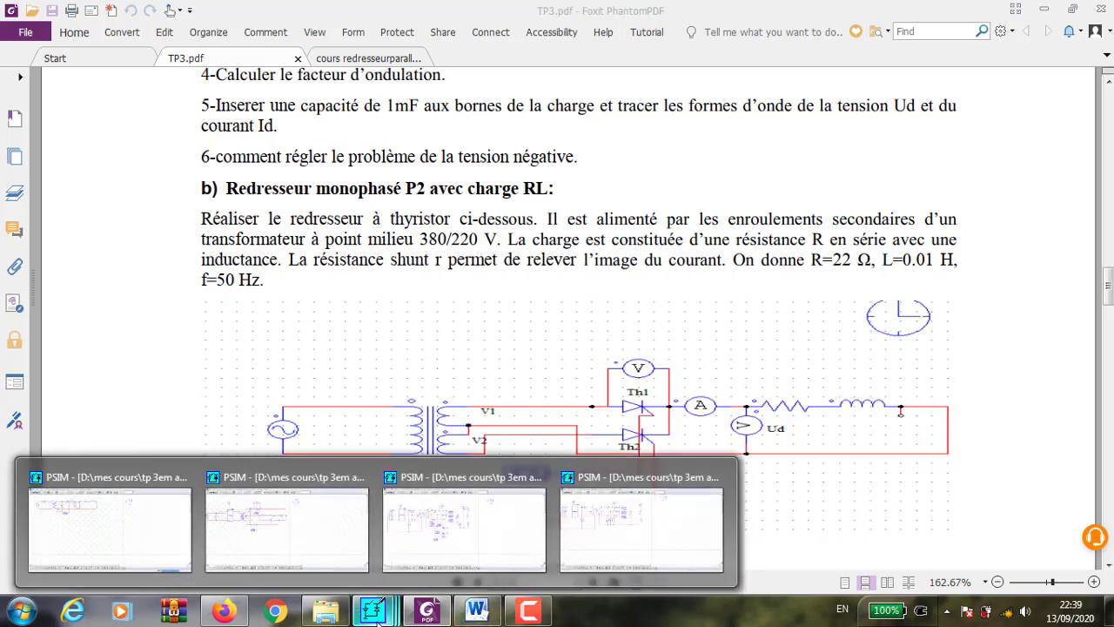
click(312, 558)
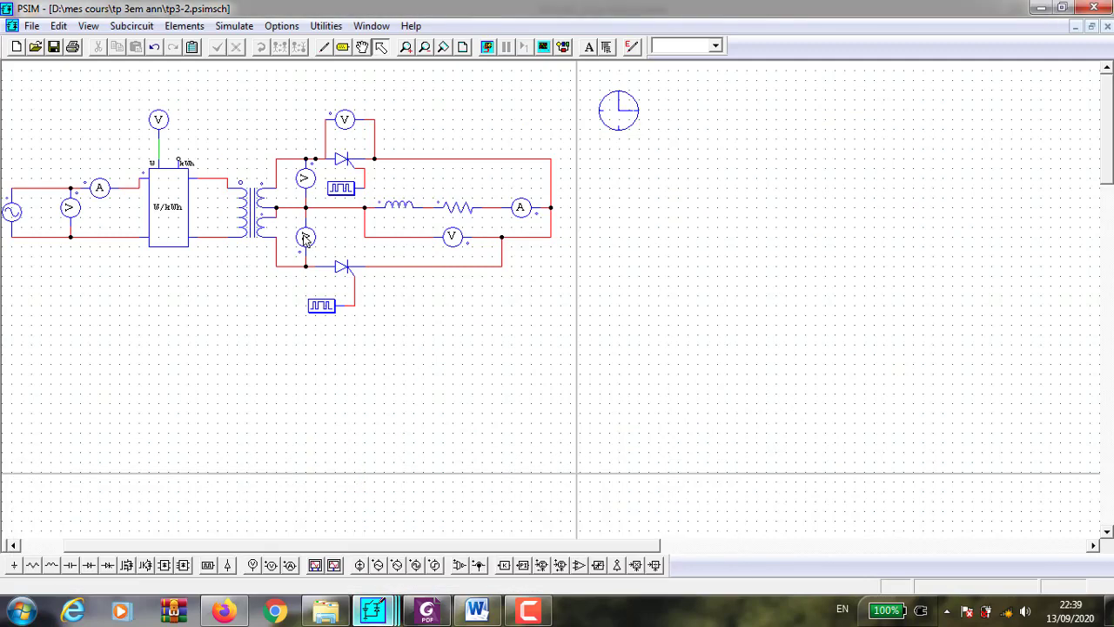
- Set the upper thyristor's gating block switching points to 60 65
double_click(344, 196)
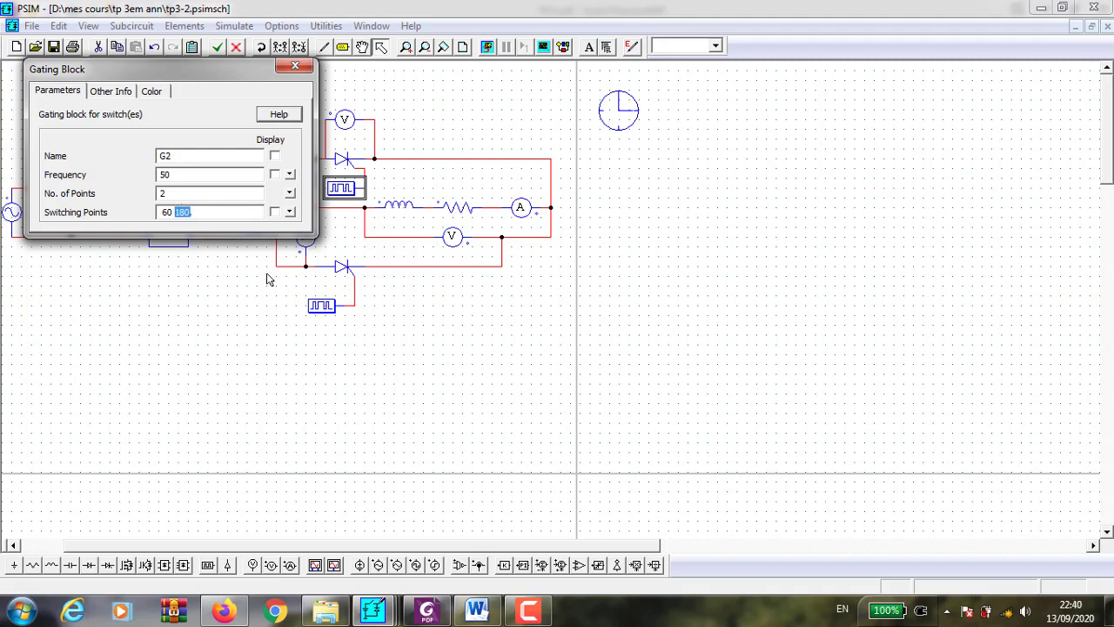
text(65.)
click(295, 66)
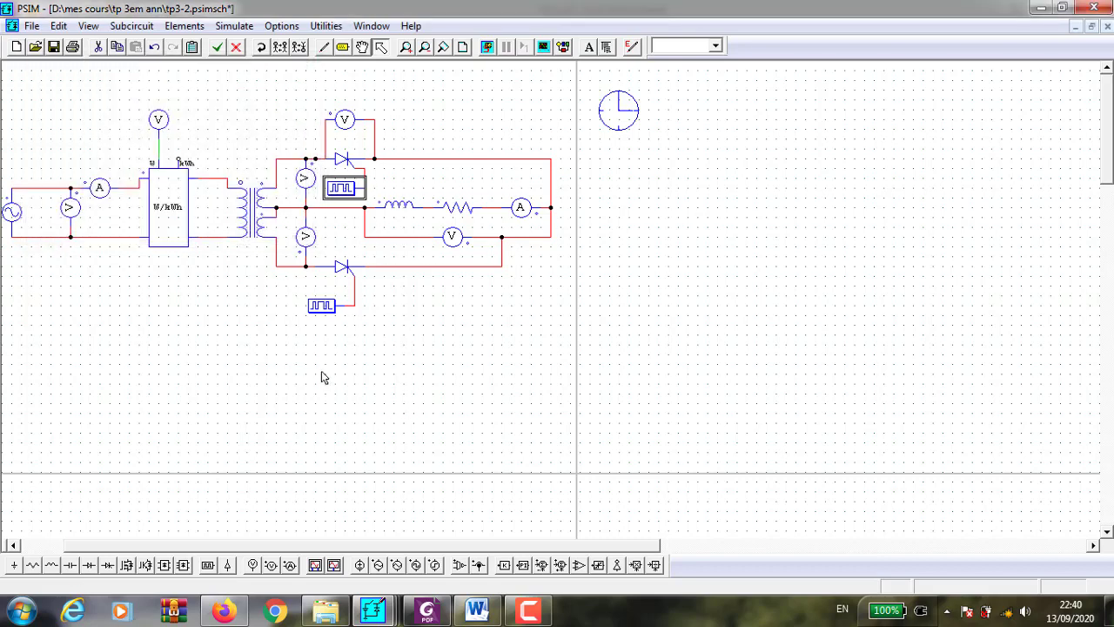
- Set the lower thyristor's gating block to a frequency of 50 and switching points 240 245
click(323, 307)
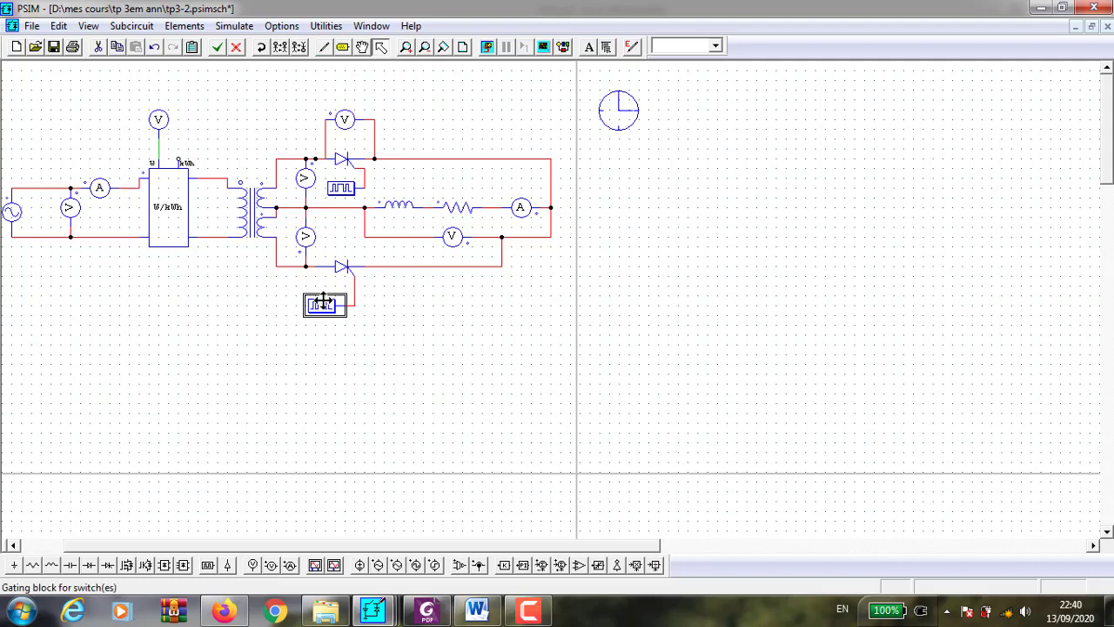
double_click(324, 306)
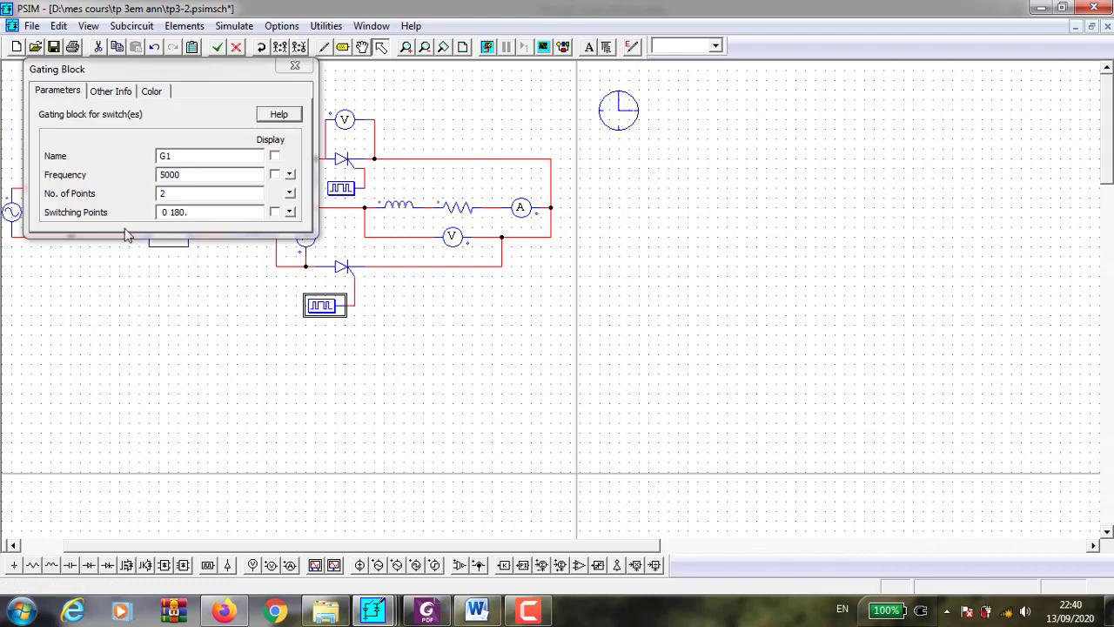
click(207, 176)
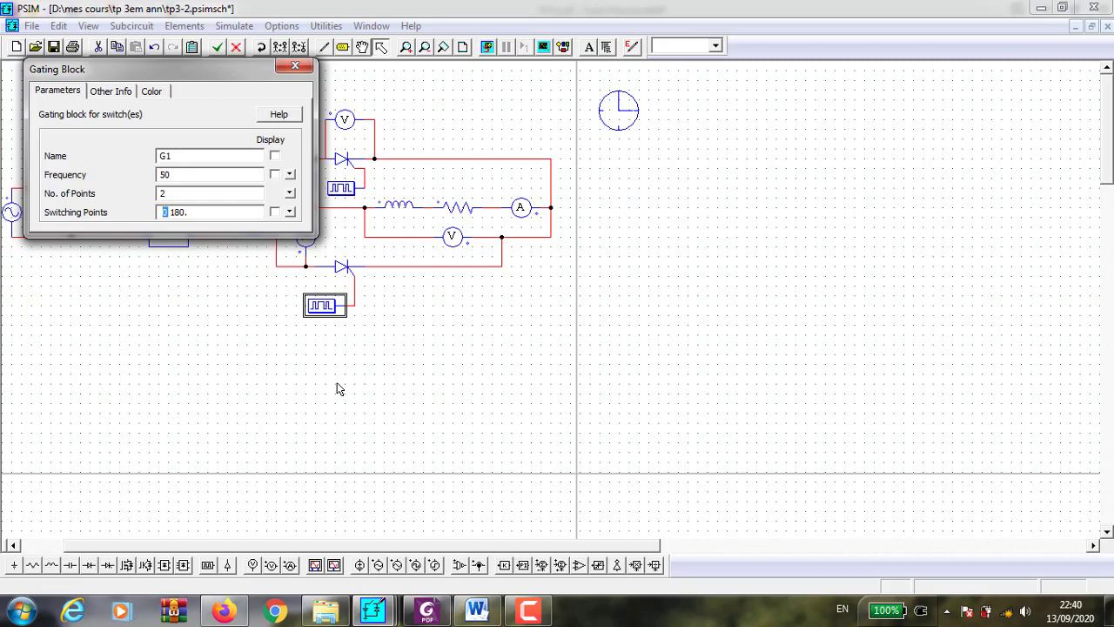
text(40)
drag(194, 210, 184, 211)
text(245)
click(310, 68)
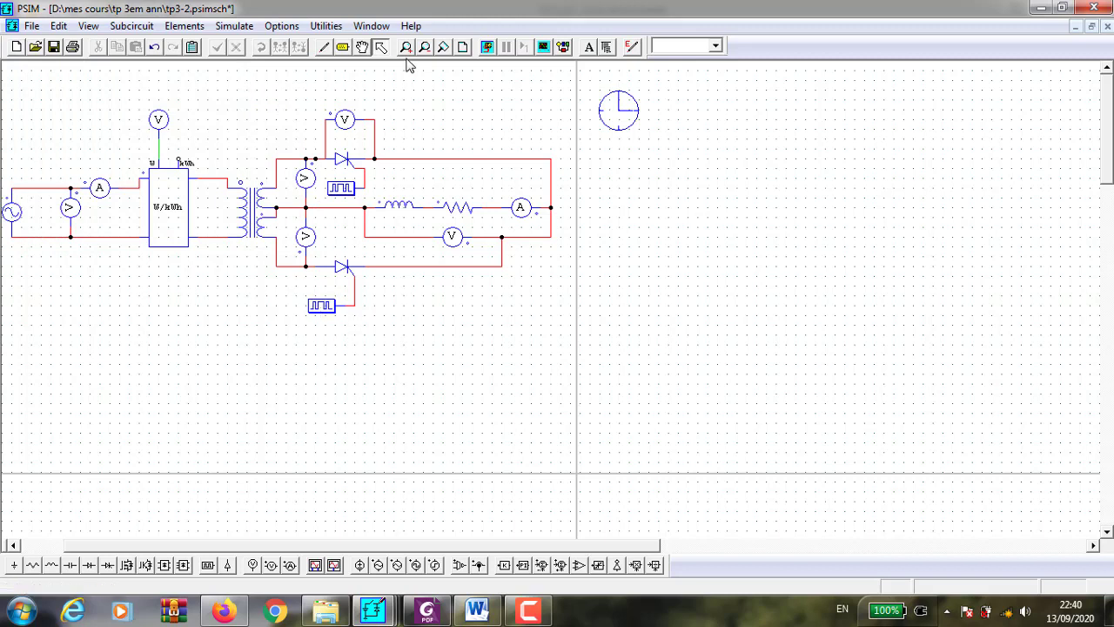
- Simulate the P2 rectifier with the 60° firing angle and plot Ud
click(488, 48)
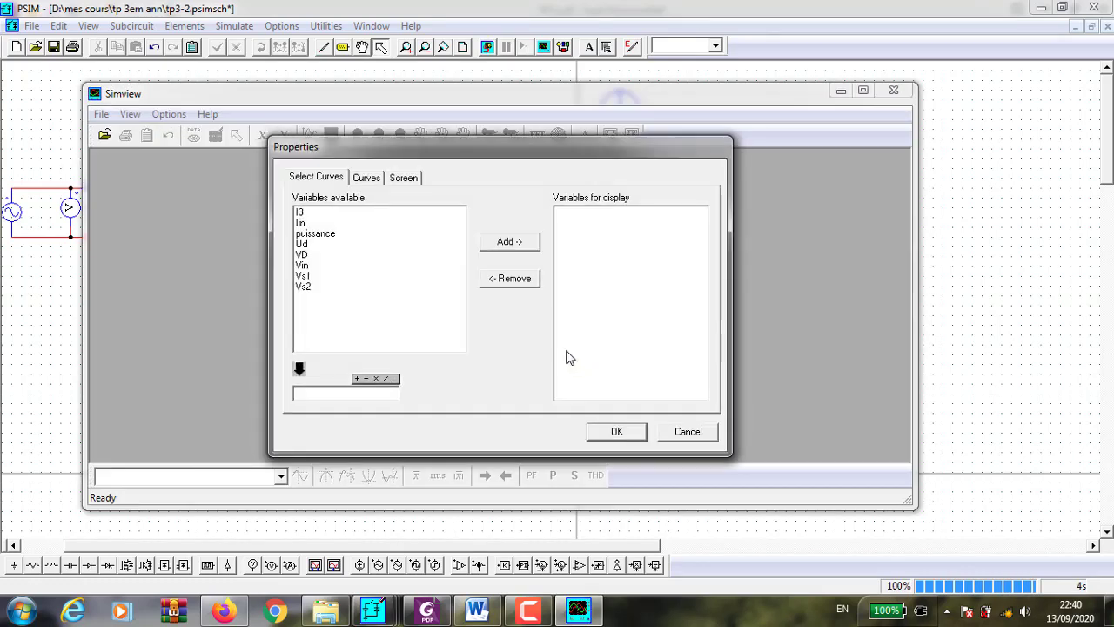
click(302, 244)
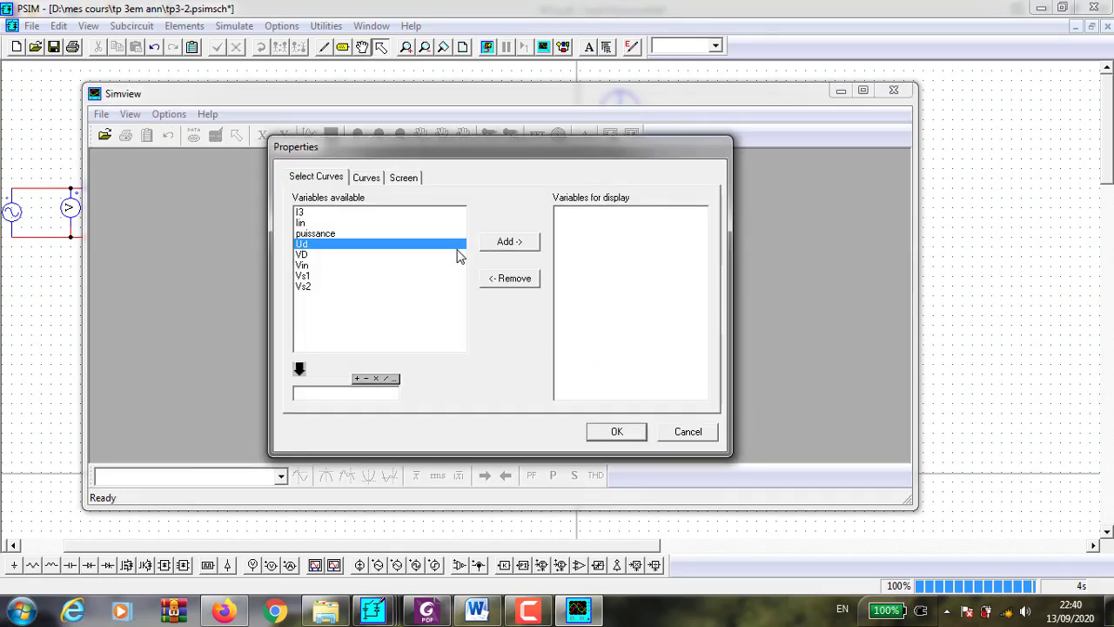
click(494, 248)
click(607, 431)
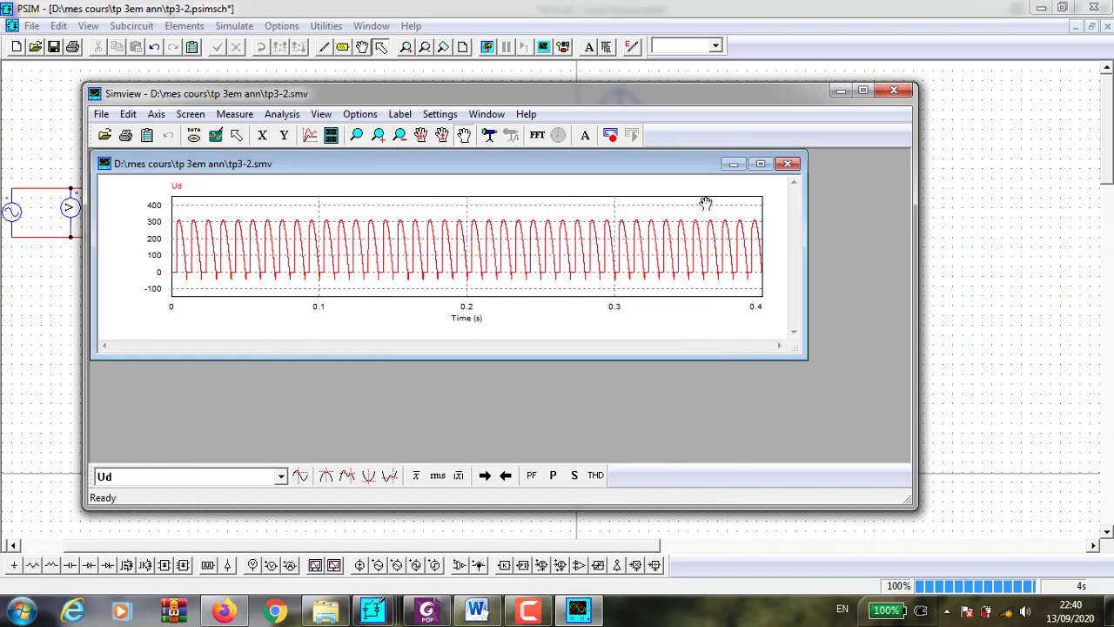
- Maximize the graph, examine the Ud waveform between about 0.08 and 0.15 s, and close Simview
click(760, 163)
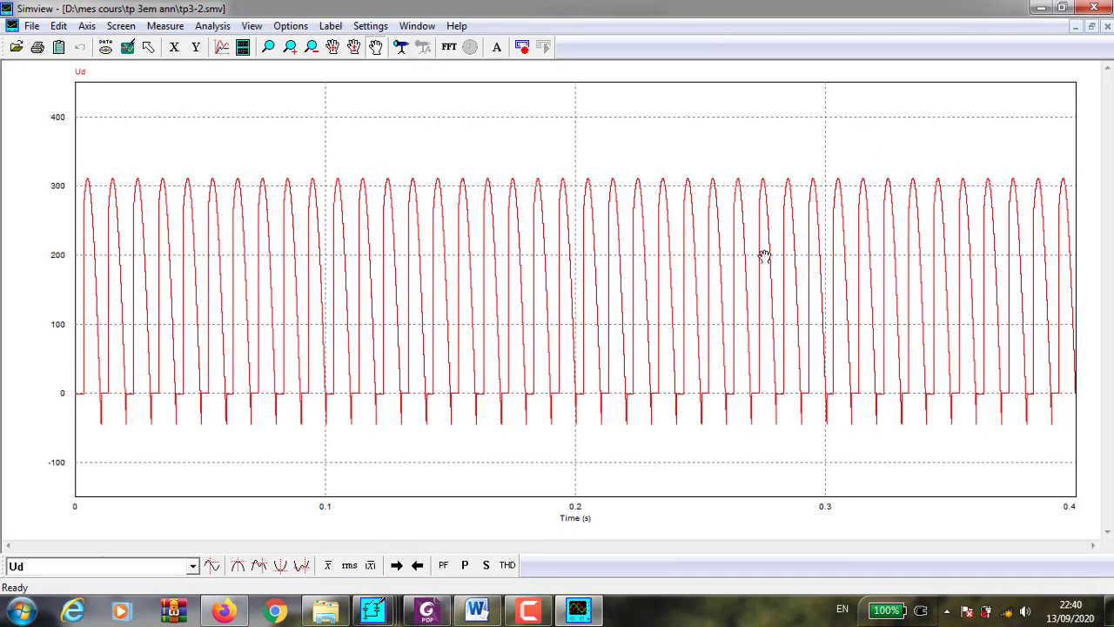
click(862, 90)
click(270, 47)
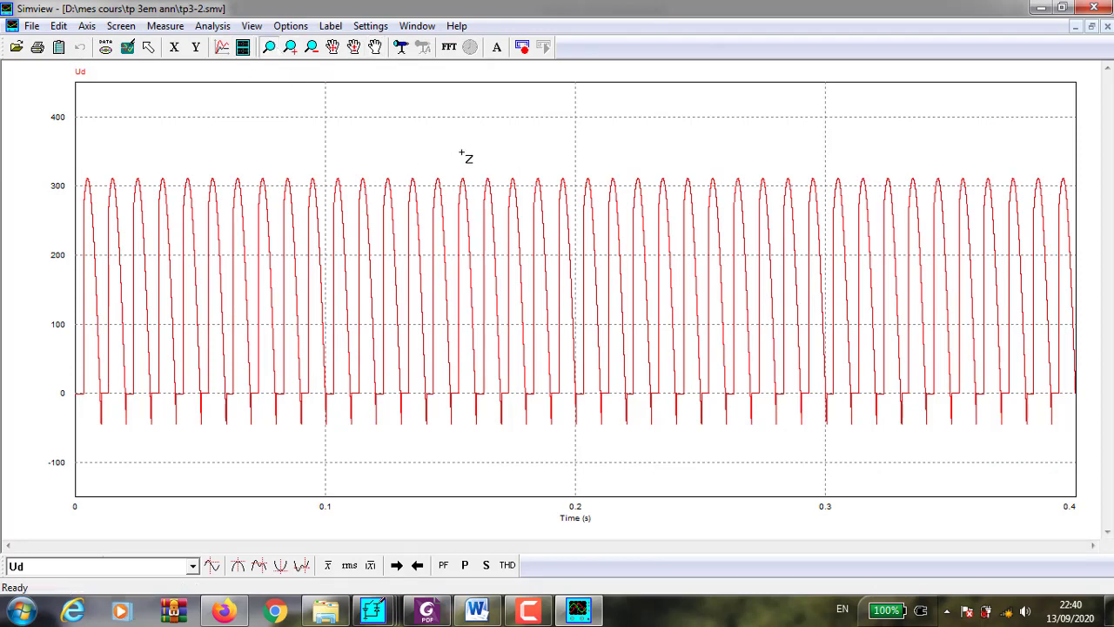
drag(270, 475, 462, 152)
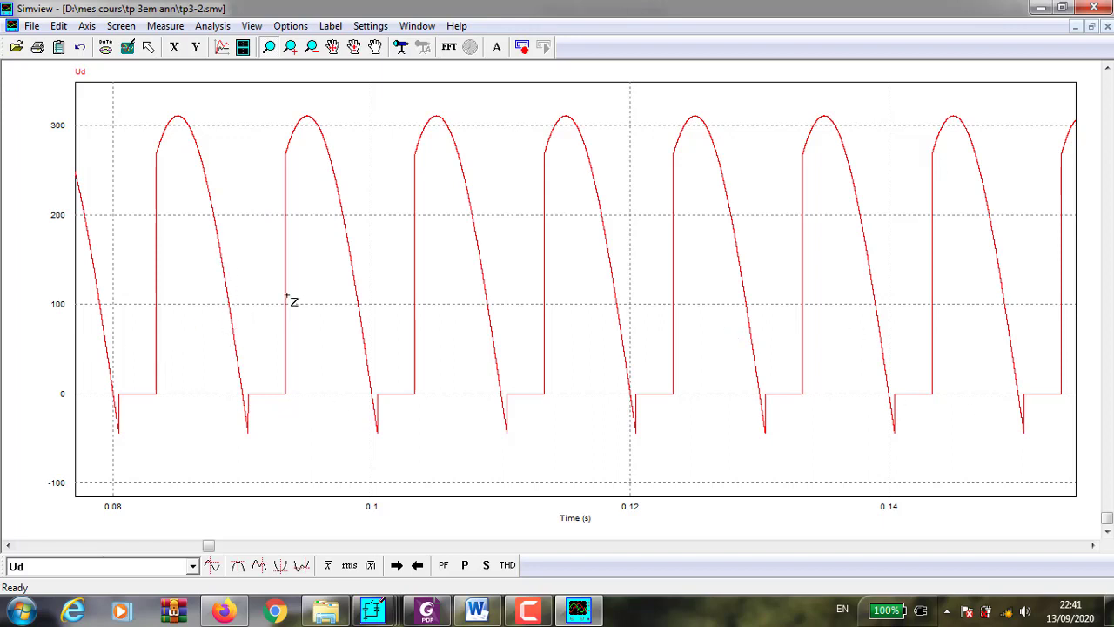
click(1107, 6)
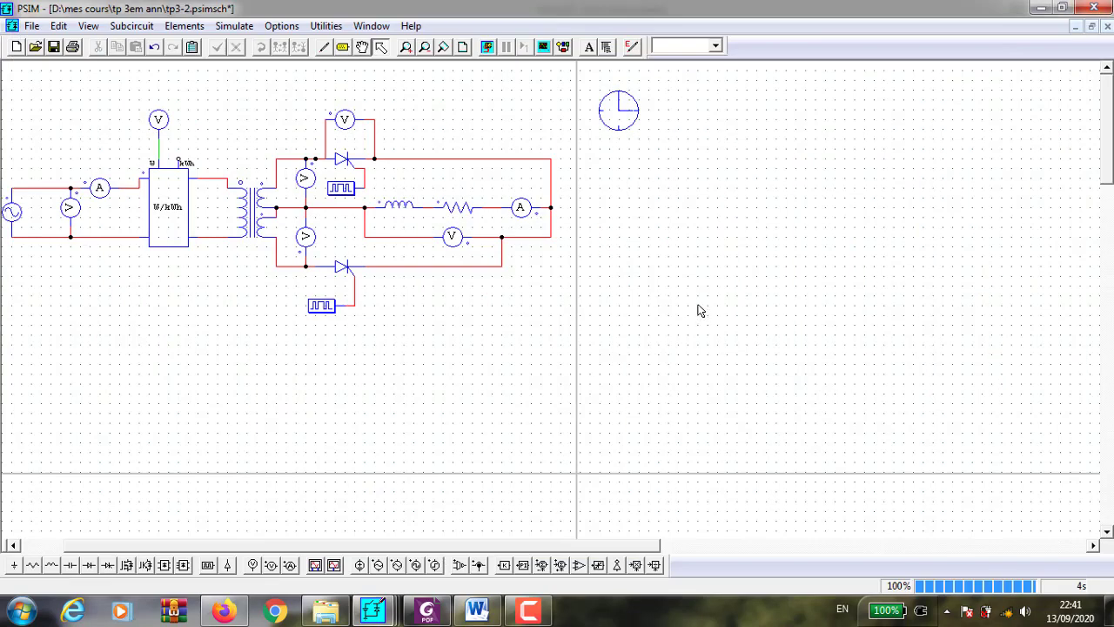
- Check the parameters of the load inductor
double_click(400, 205)
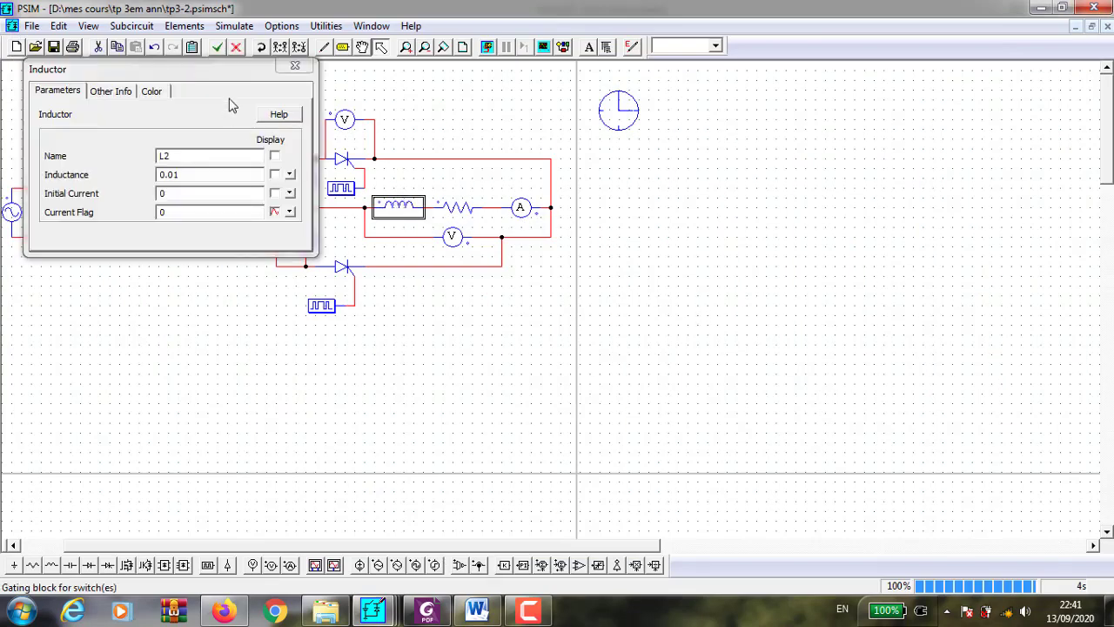
click(293, 69)
click(570, 319)
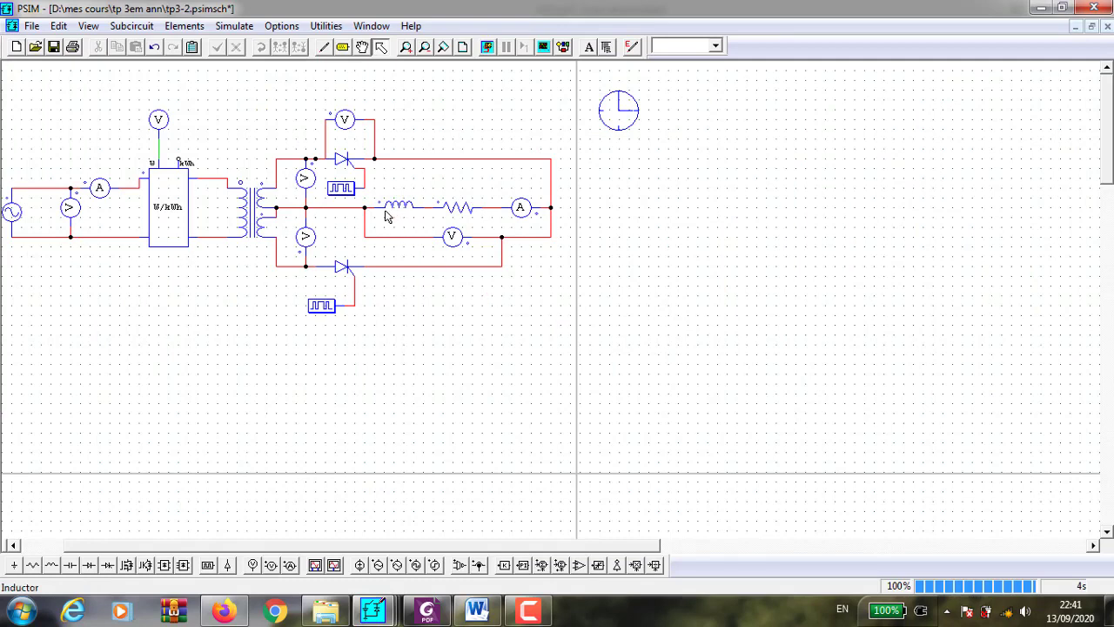
- Set the upper thyristor's gating block switching points to 120 125
click(338, 193)
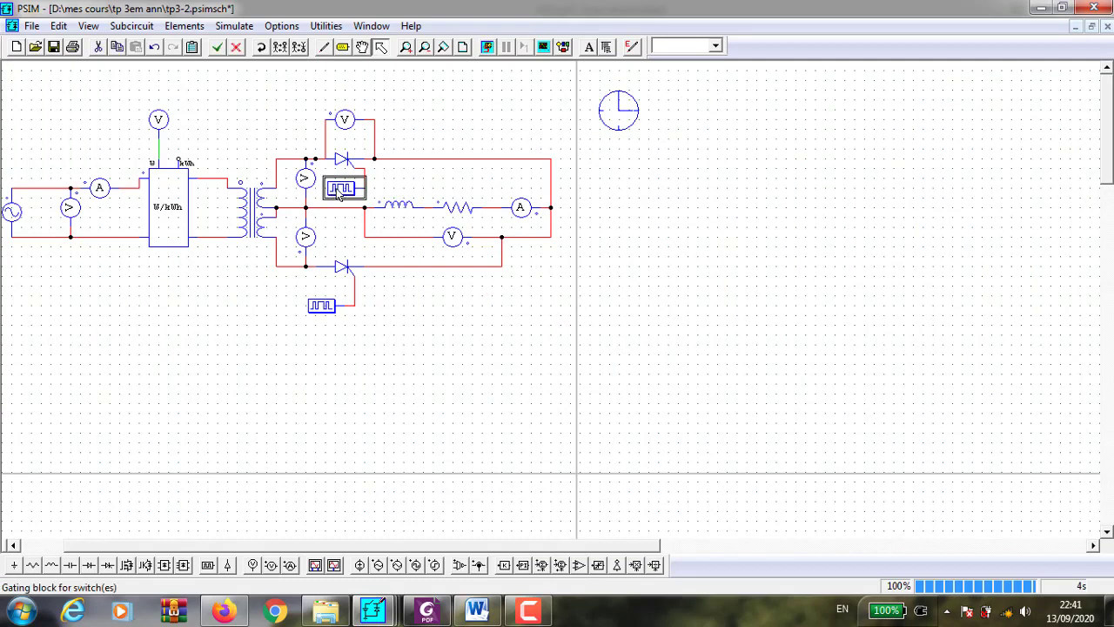
double_click(338, 193)
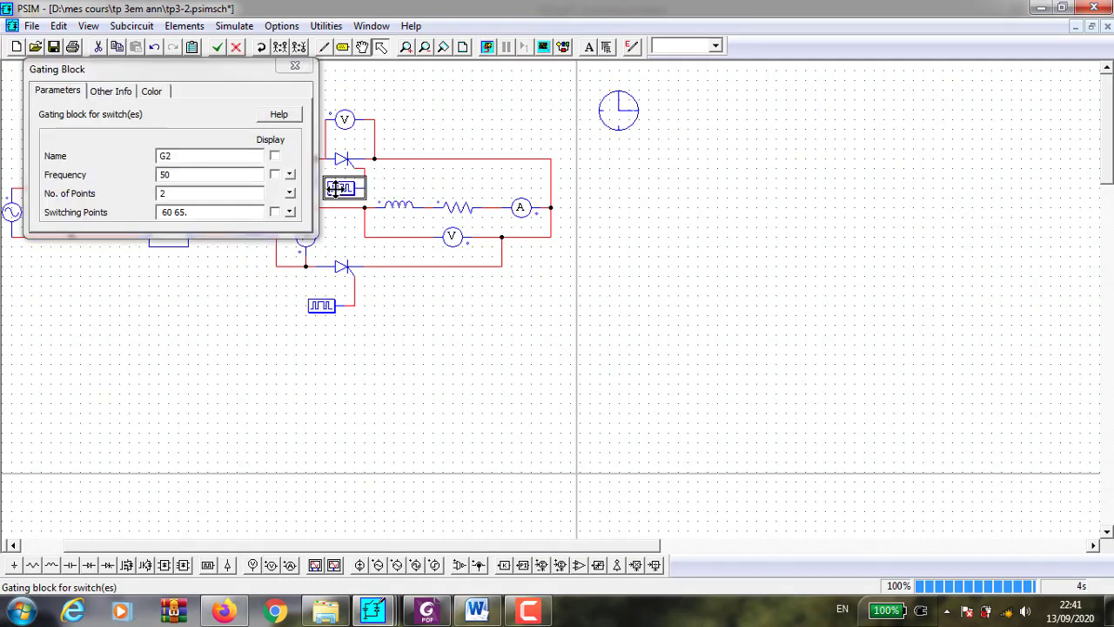
click(174, 213)
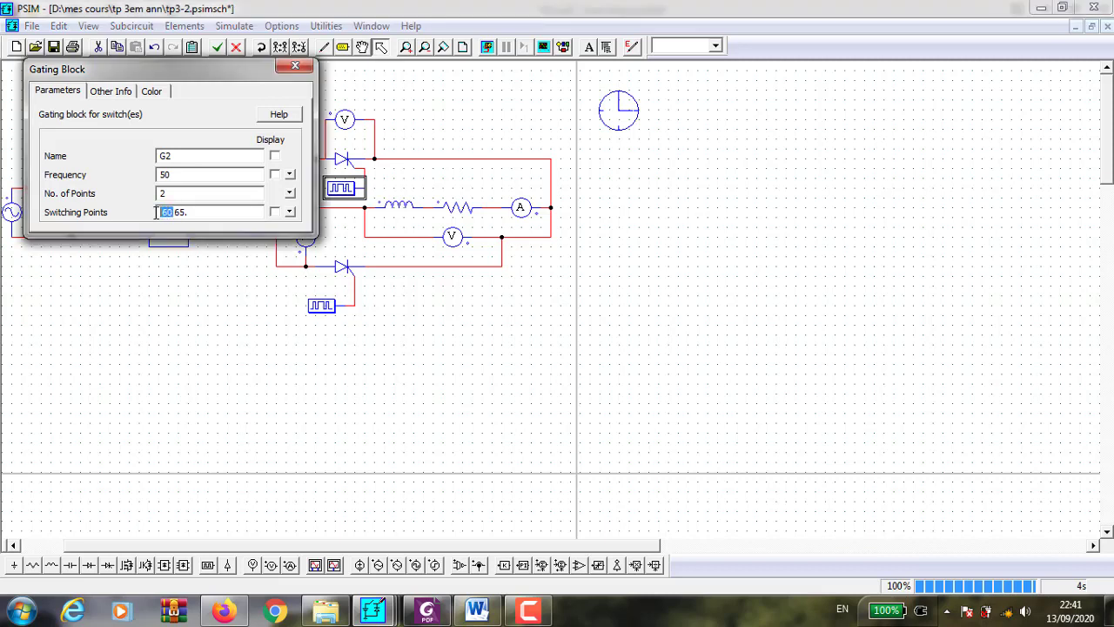
text(120 125)
click(295, 66)
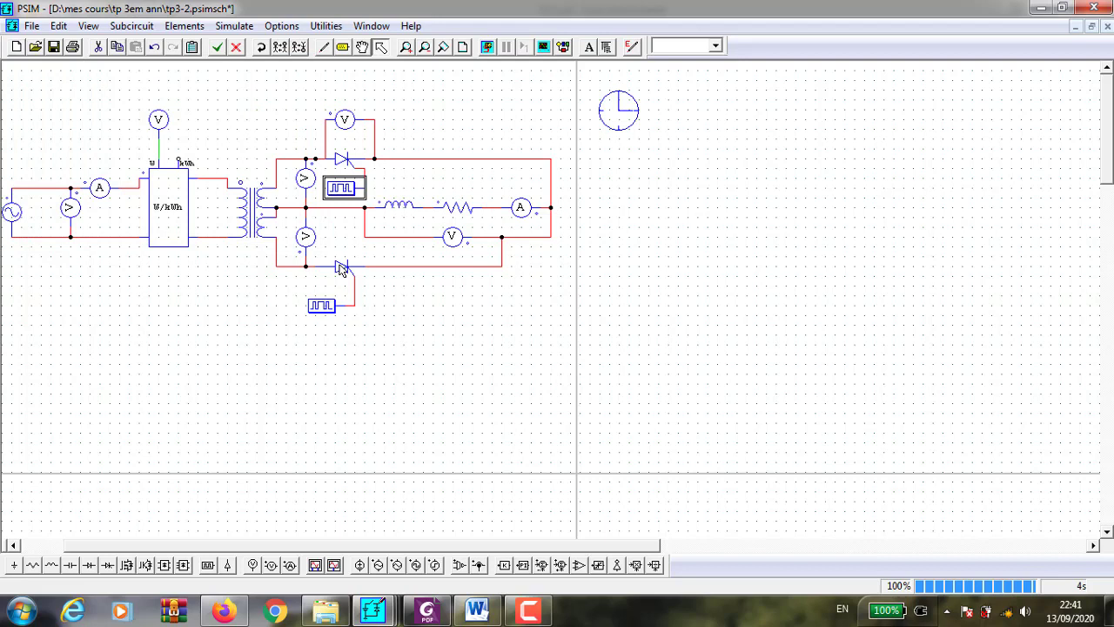
- Set the lower thyristor's gating block switching points to 300 305
double_click(324, 312)
drag(179, 213, 158, 212)
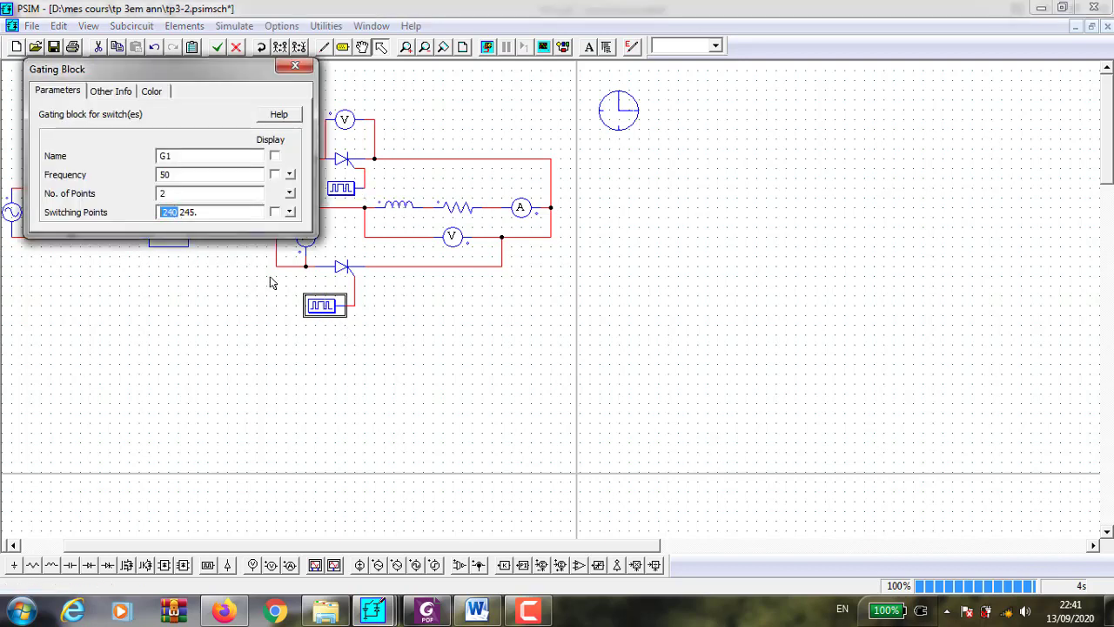
text(300)
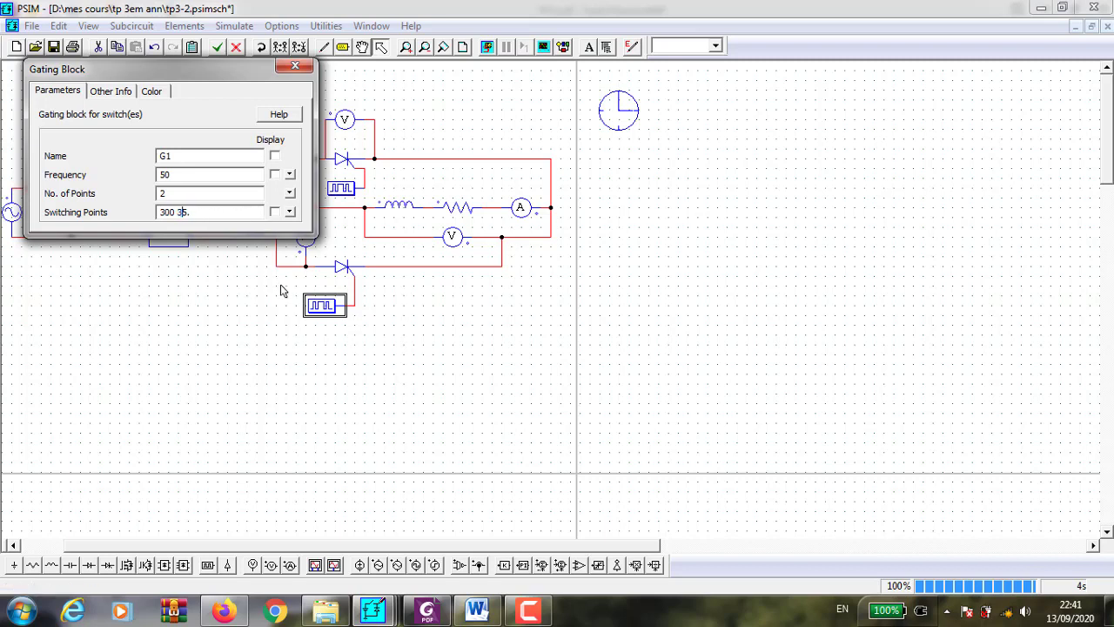
text(5)
click(295, 66)
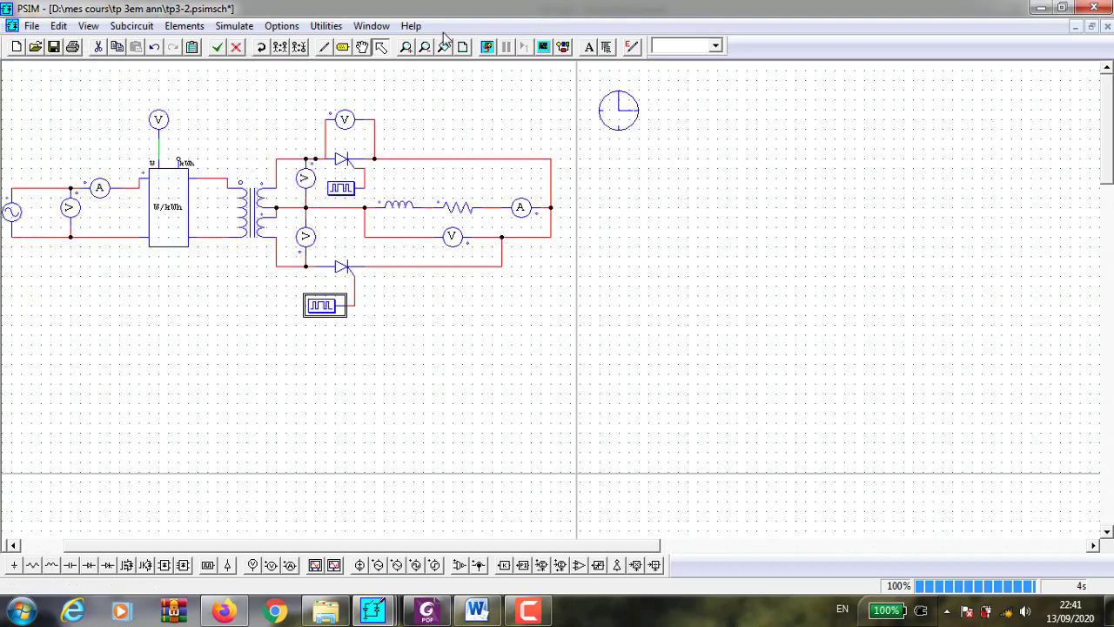
- Simulate the P2 rectifier with the 120° firing angle and plot Ud
click(489, 46)
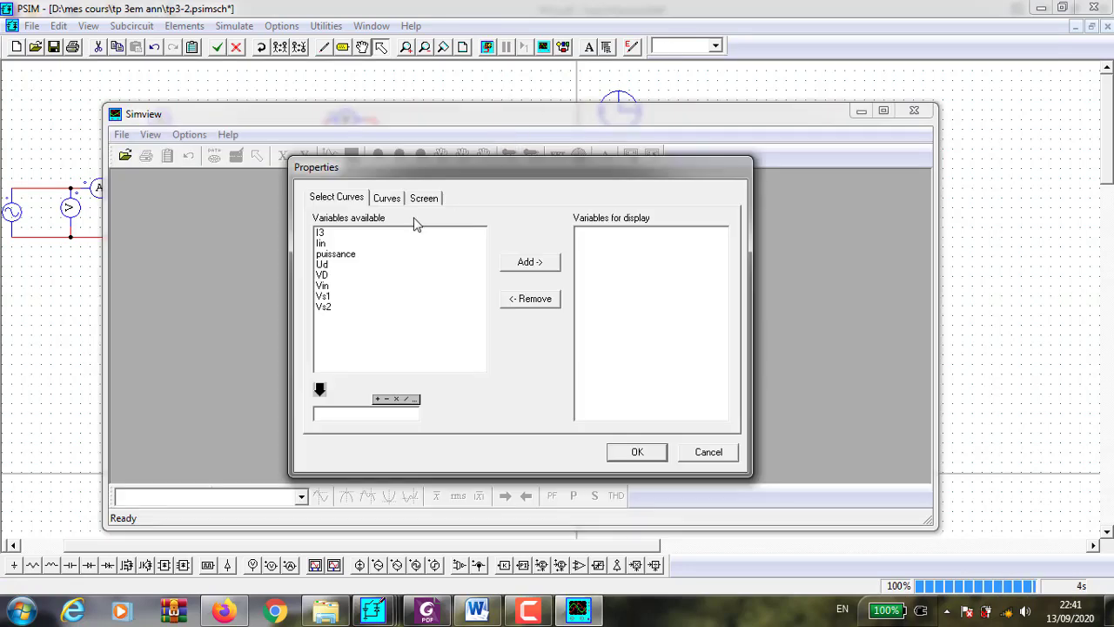
click(363, 264)
click(509, 265)
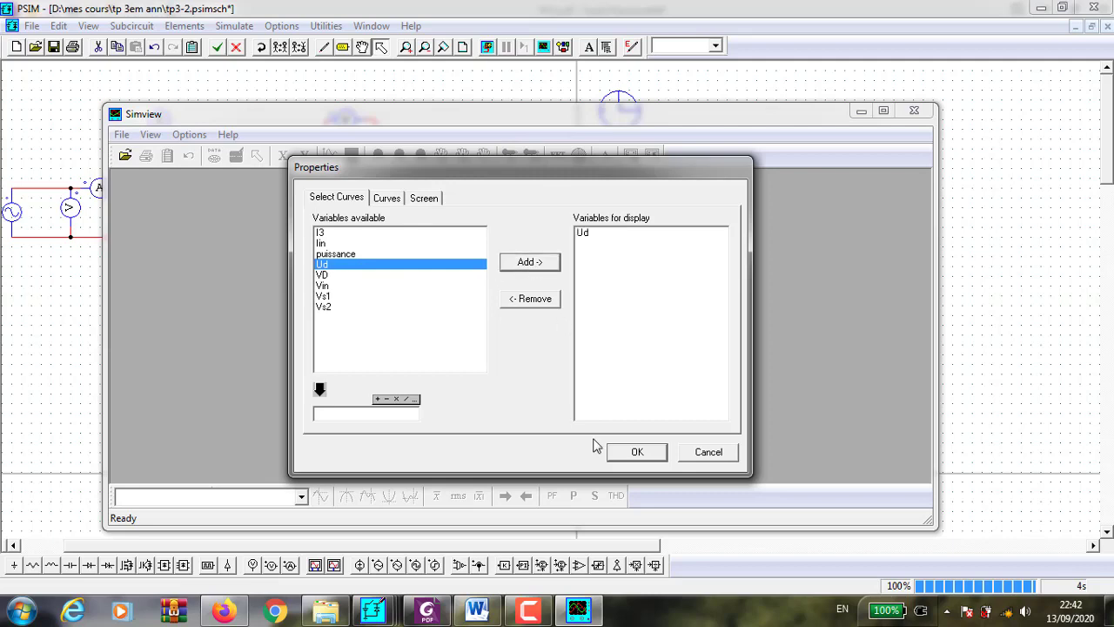
click(644, 451)
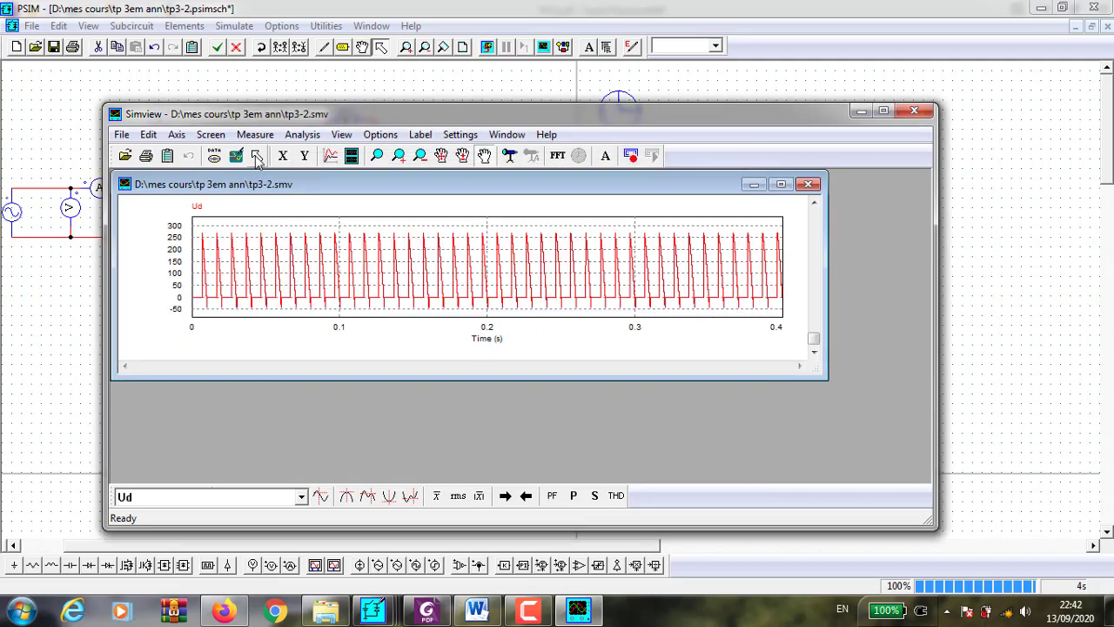
- Examine the Ud waveform between about 0.18 and 0.21 s and maximize its graph within Simview
click(398, 155)
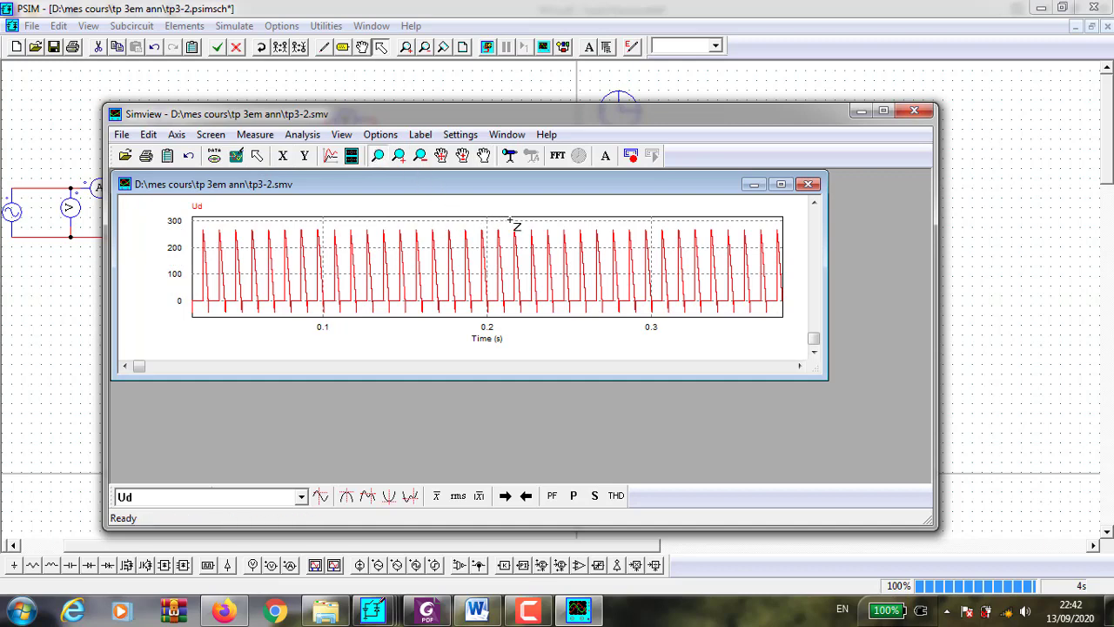
mouse_move(510, 220)
mouse_down()
mouse_move(461, 333)
mouse_move(449, 336)
mouse_up()
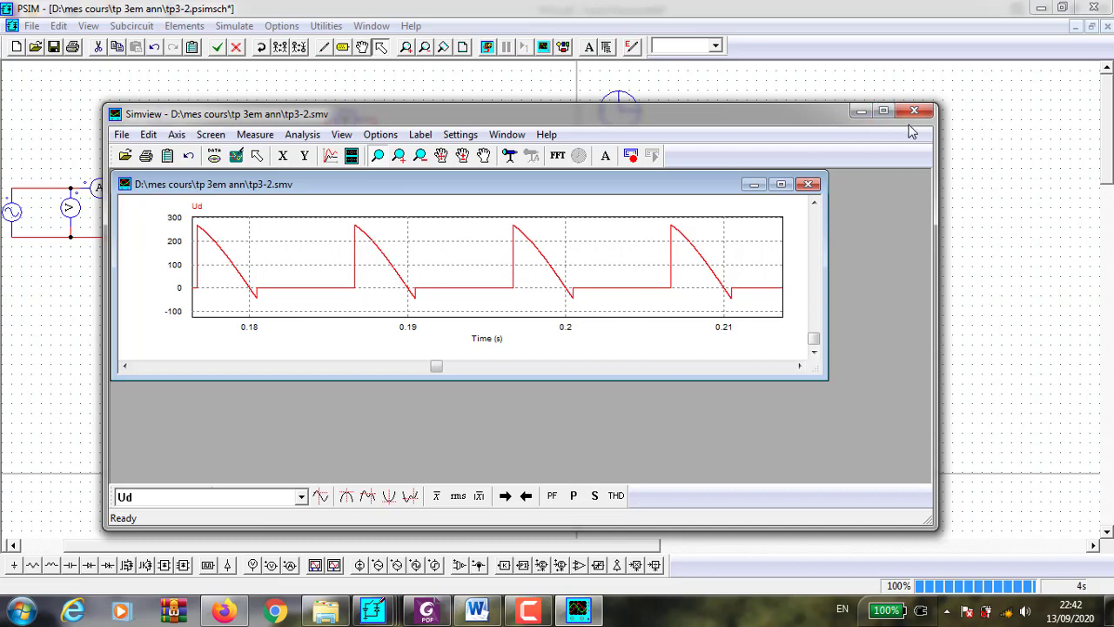
click(780, 186)
- Add a second plot showing the current I3 below Ud, and close Simview after viewing both waveforms
click(351, 156)
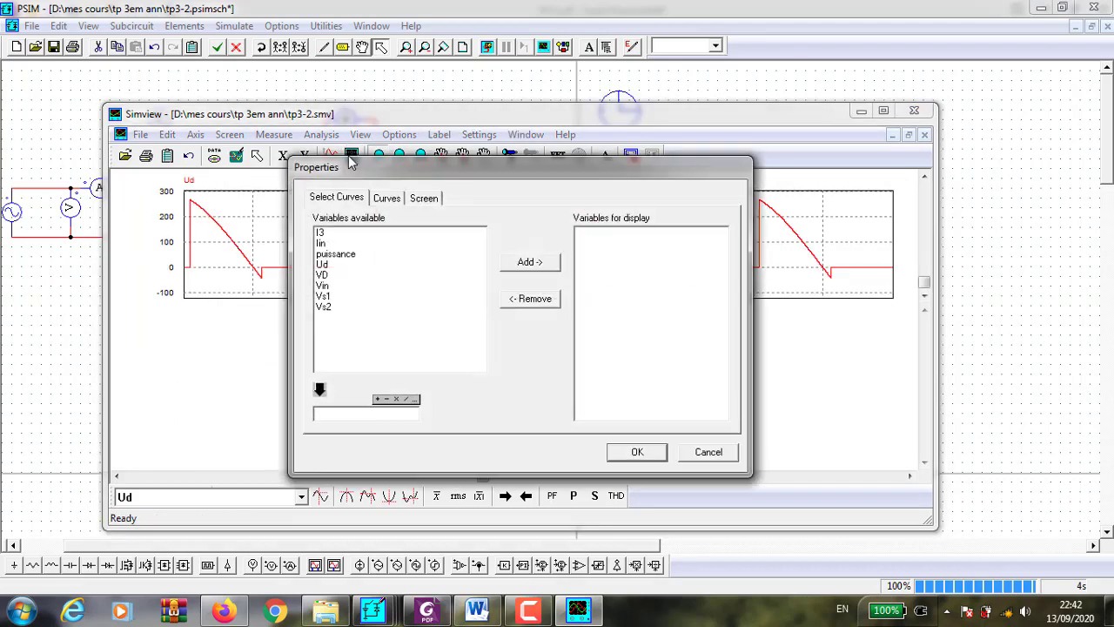
click(332, 234)
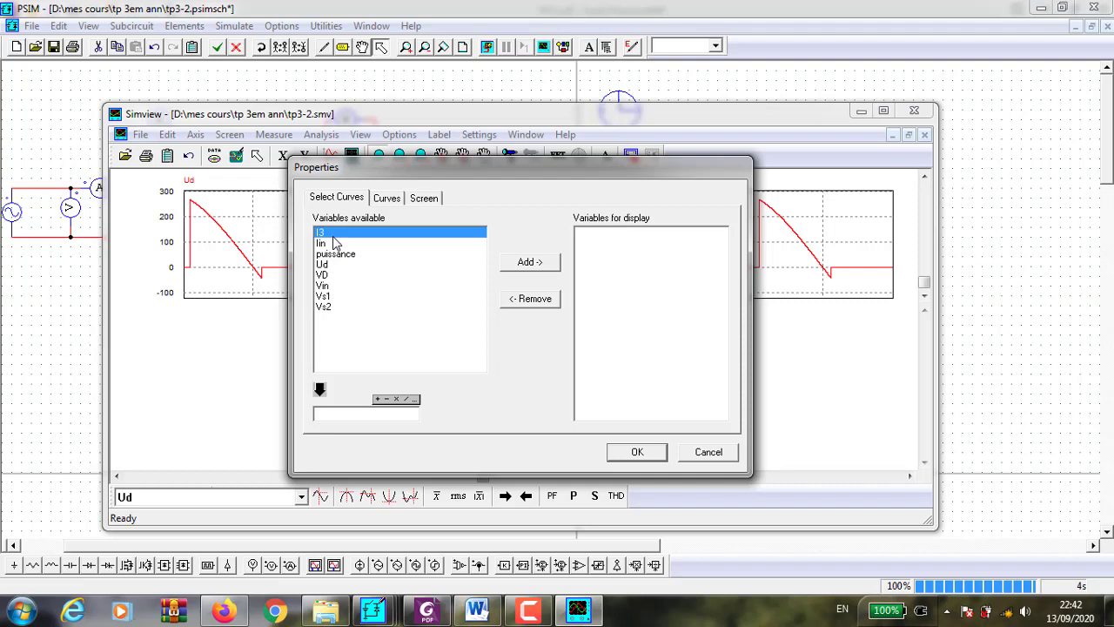
click(541, 269)
click(642, 453)
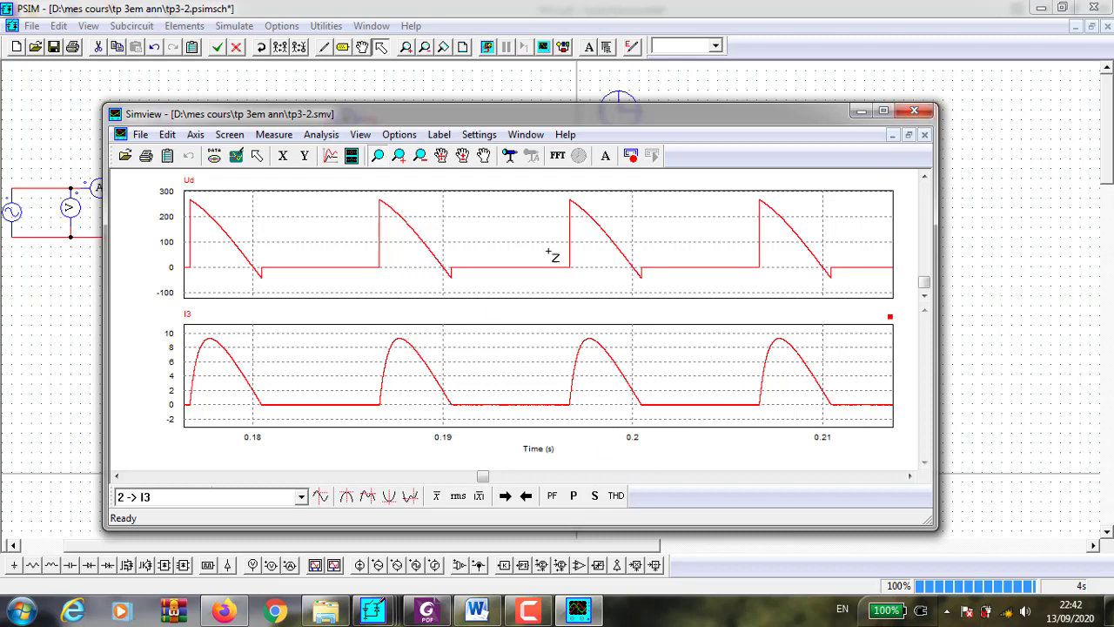
click(912, 112)
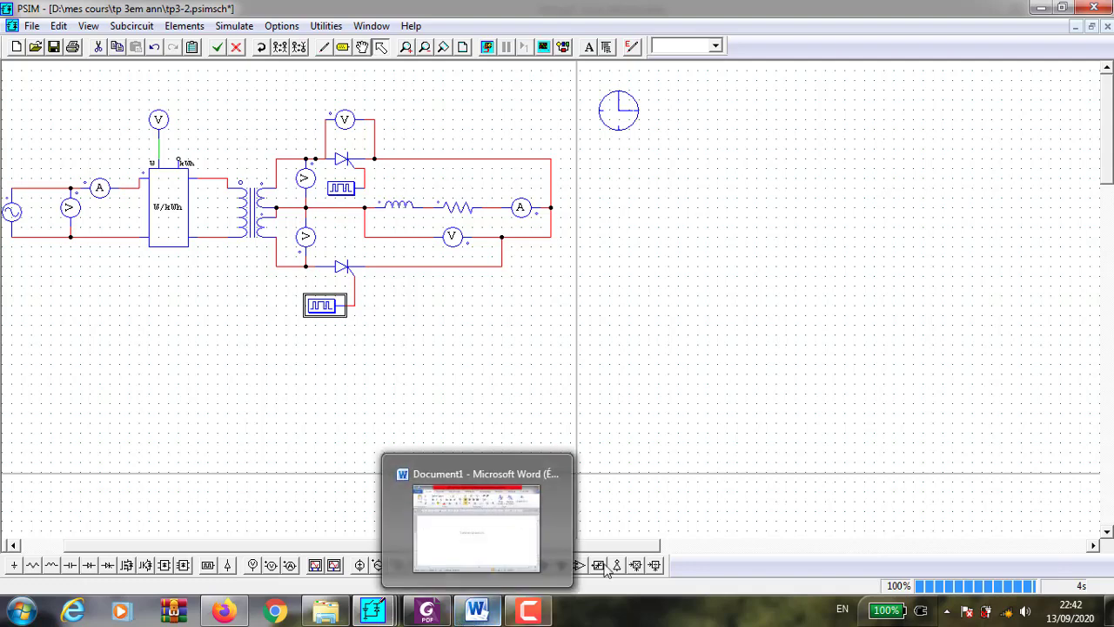
- Switch to the tp2-4 schematic with the three-phase thyristor bridge, and then to the Word document
click(613, 467)
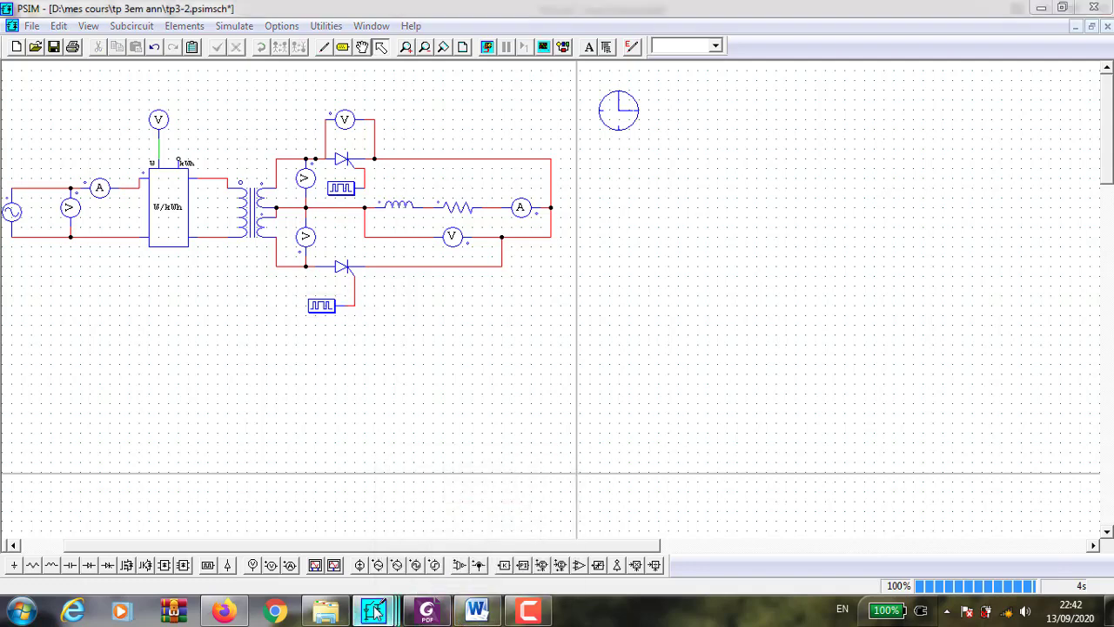
mouse_move(372, 610)
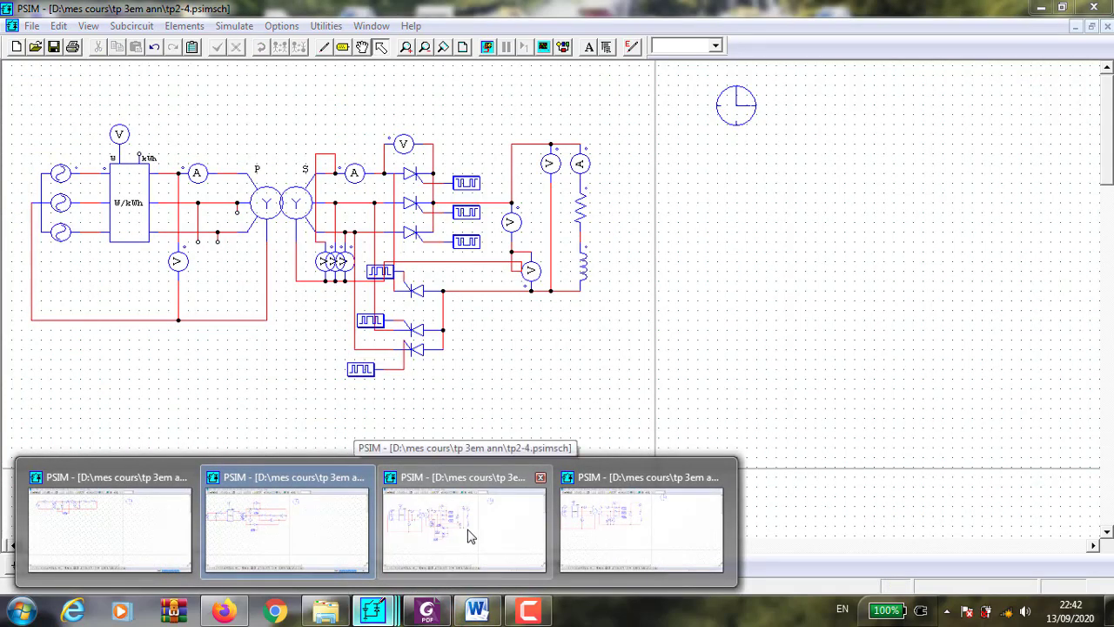
click(468, 547)
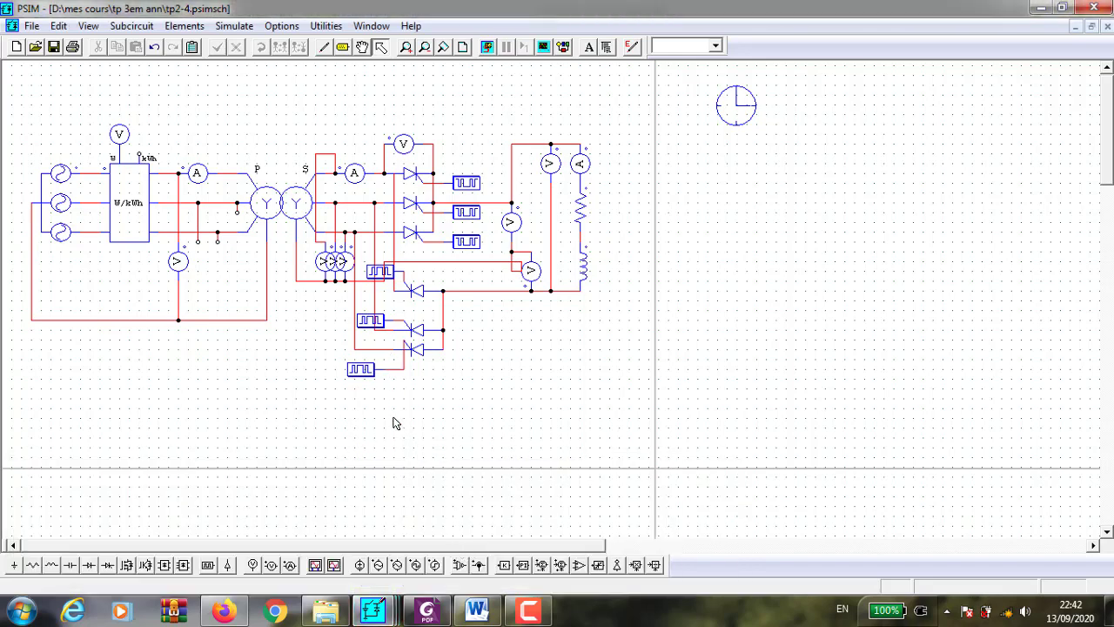
click(476, 612)
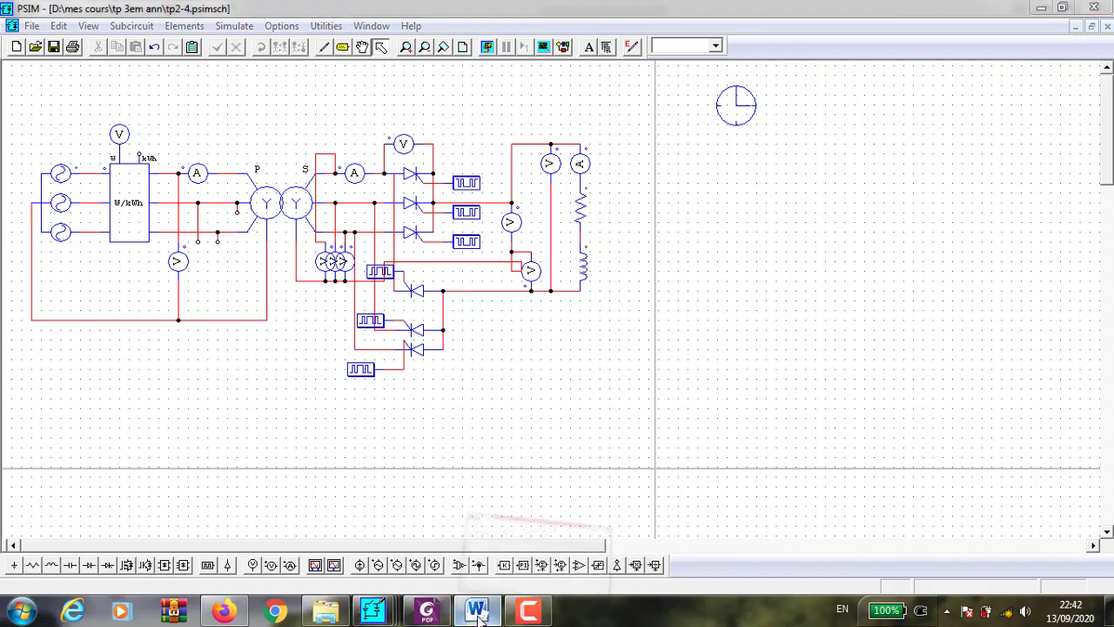
- Switch to the PDF reader and look through the rectifier course document for the three-phase thyristor bridge waveforms
click(476, 612)
click(427, 612)
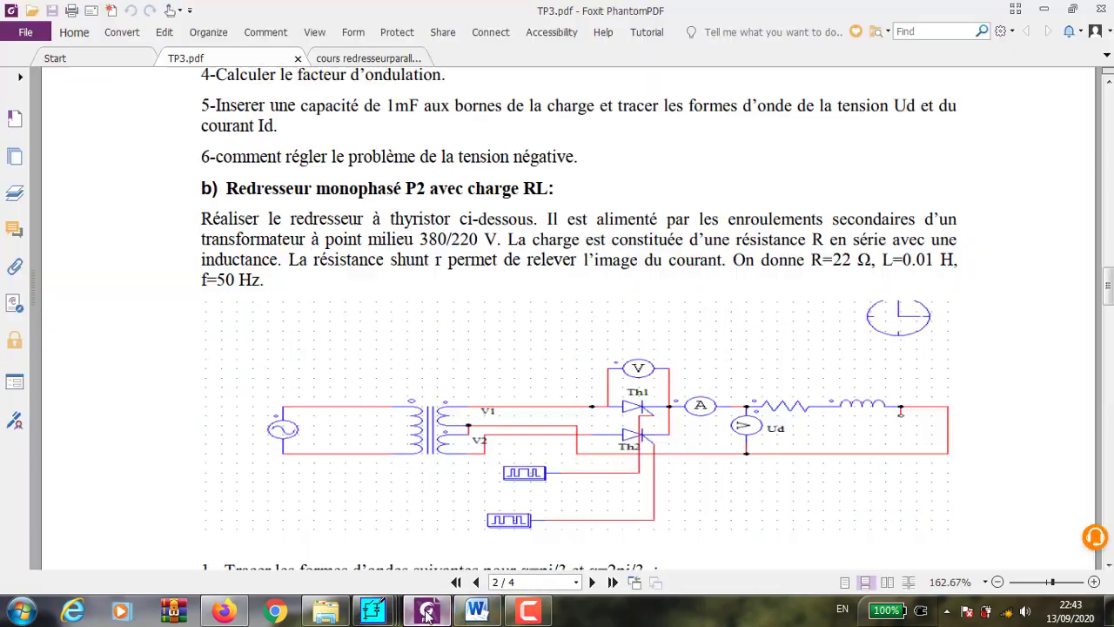
click(357, 64)
scroll(566, 359, up, 5)
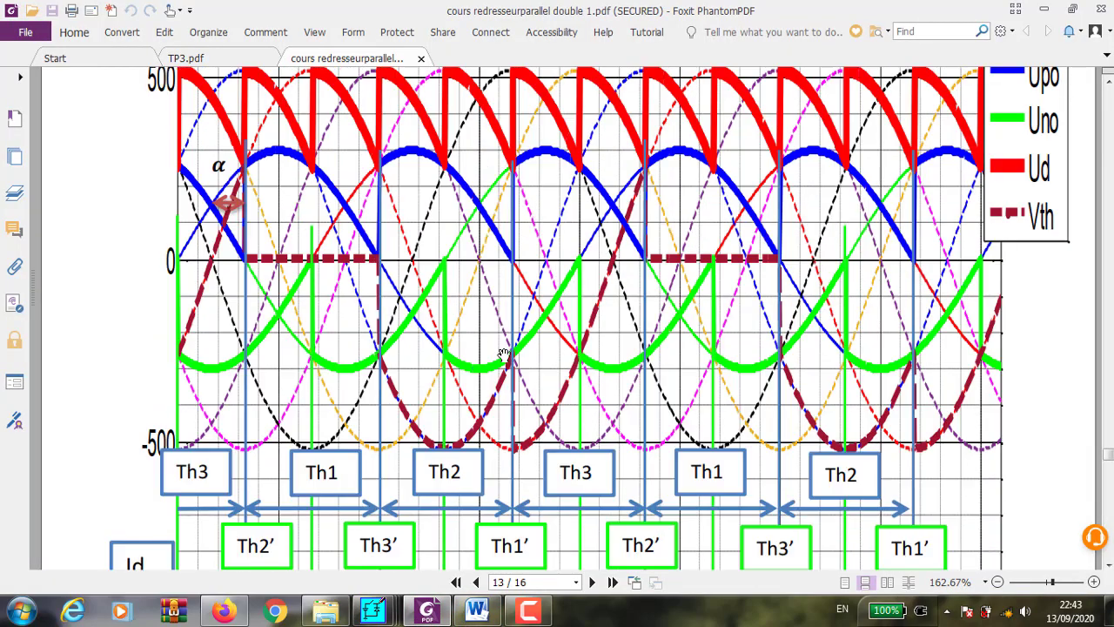
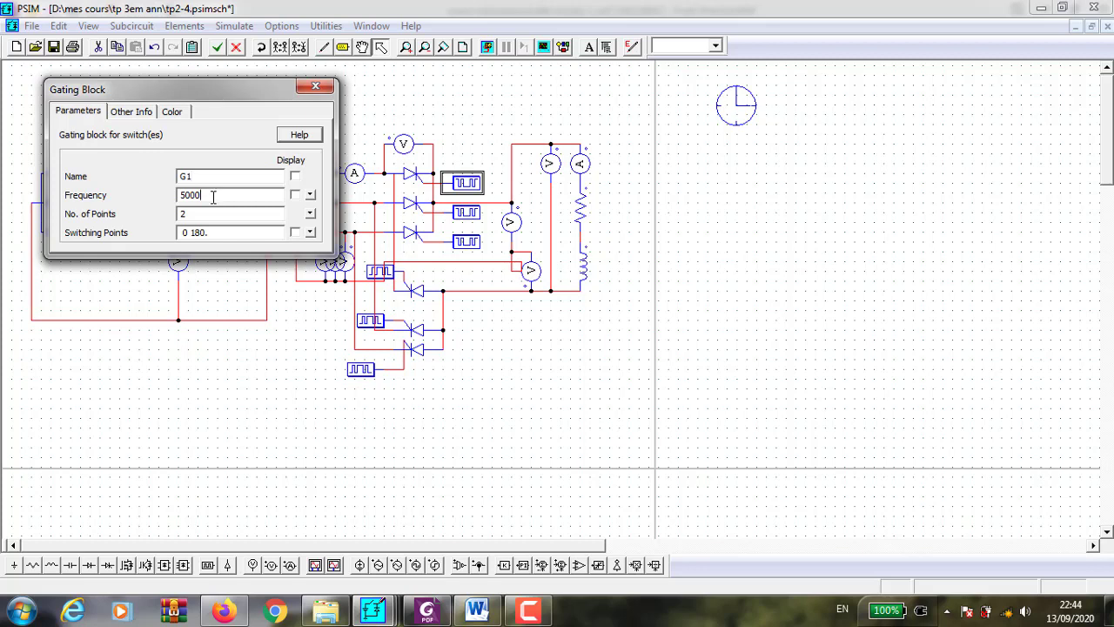
- Set the G1 gating block's frequency to 50 and consult the natural firing angles figure in the course PDF
key(BackSpace)
key(BackSpace)
double_click(184, 232)
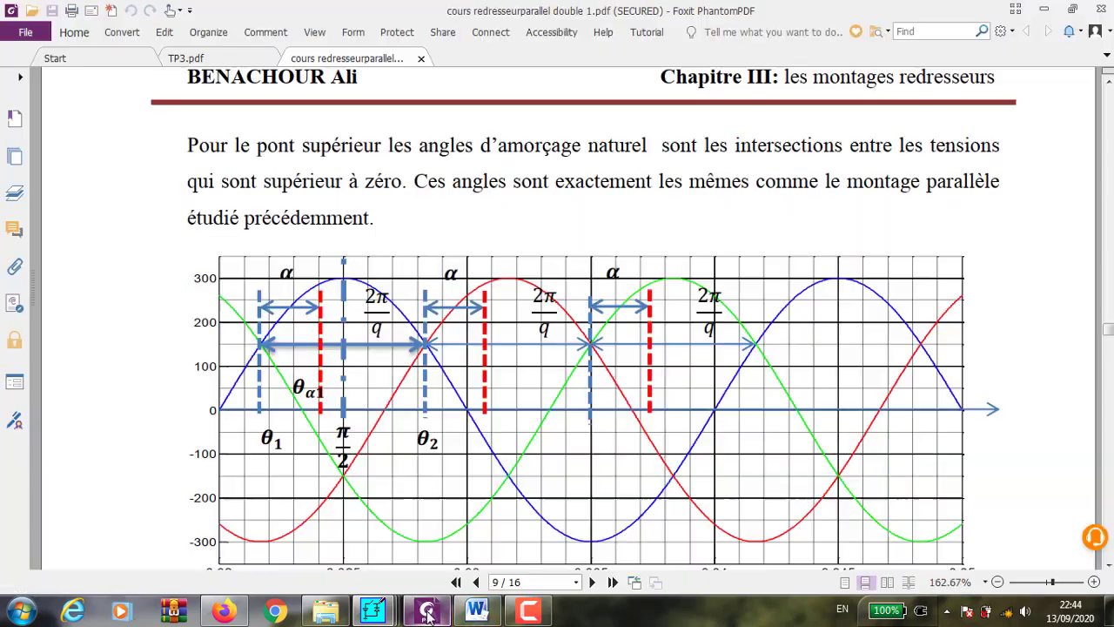
click(426, 609)
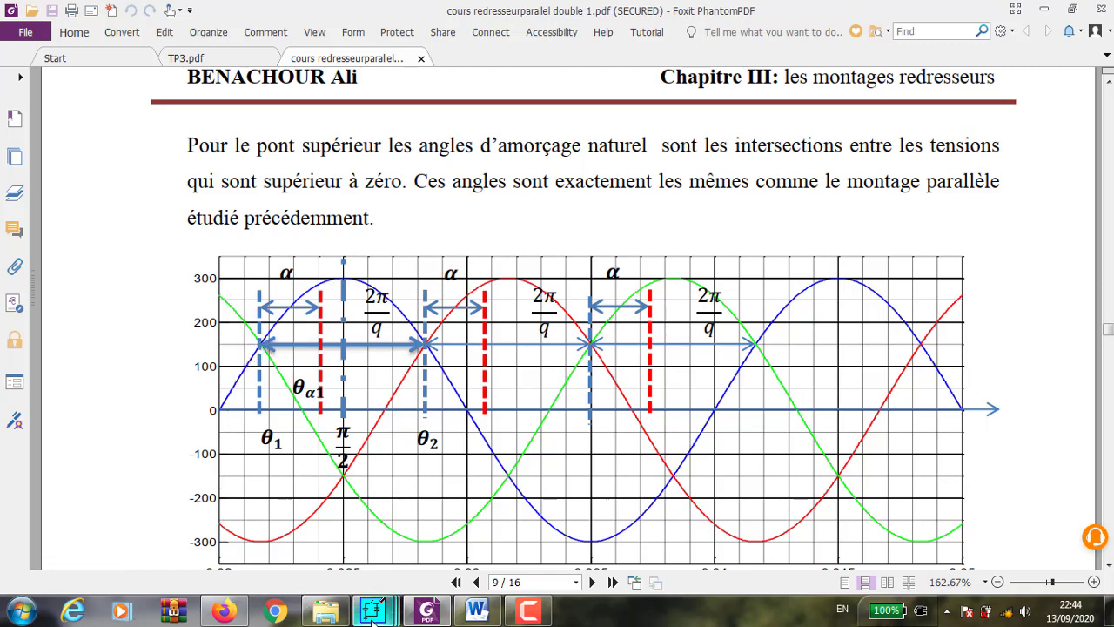
mouse_move(373, 611)
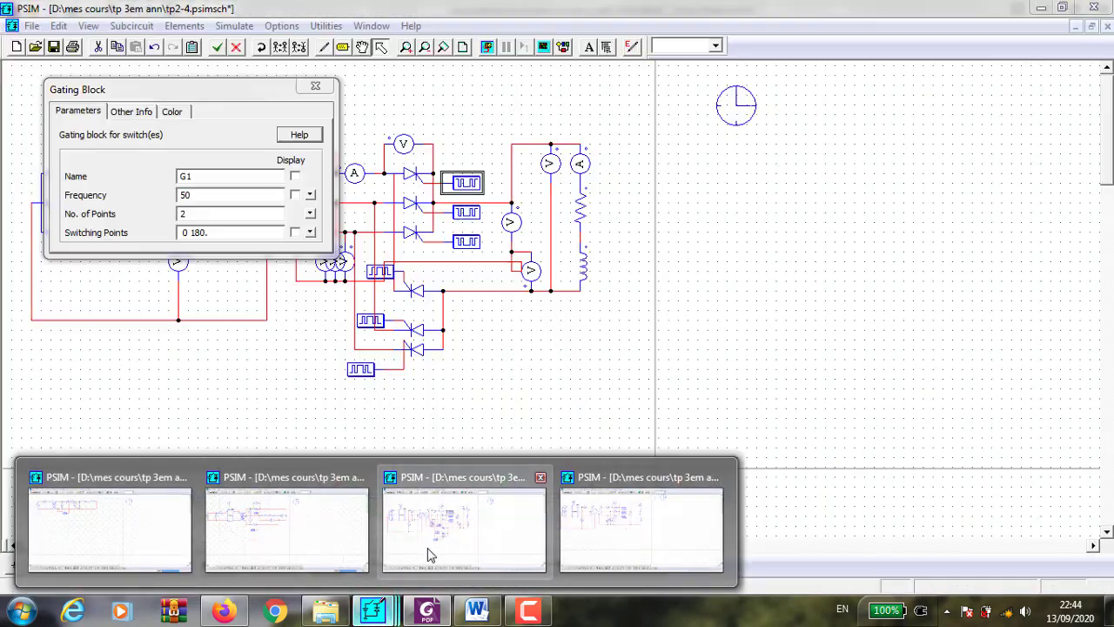
click(468, 541)
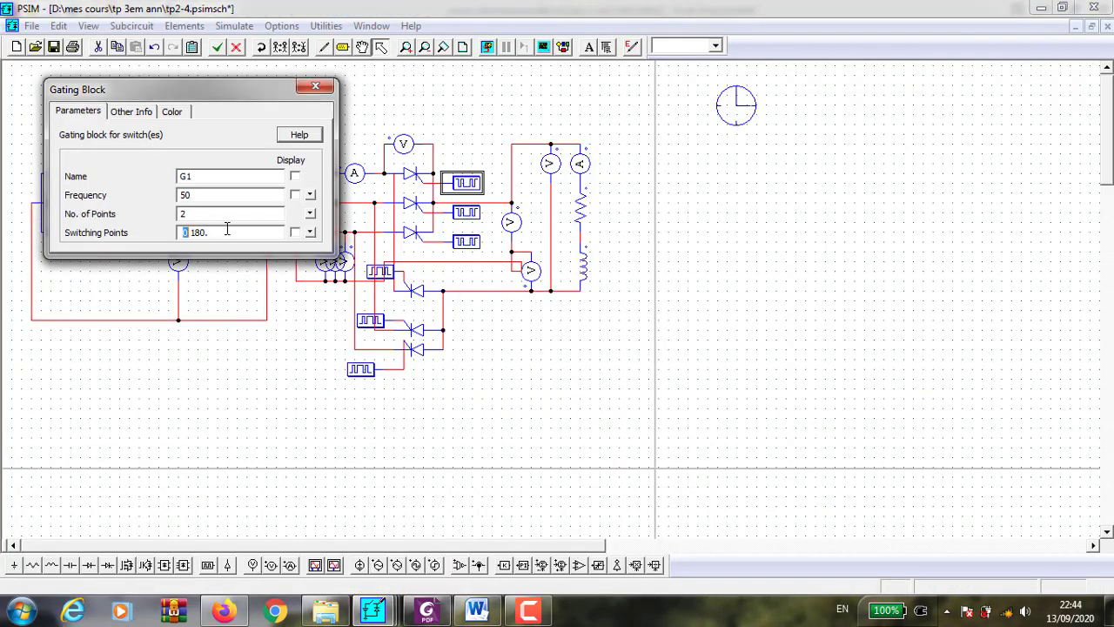
- Set the G1 gating block's switching points to 90 and 95
text(90)
drag(215, 233, 200, 233)
key(BackSpace)
text(5)
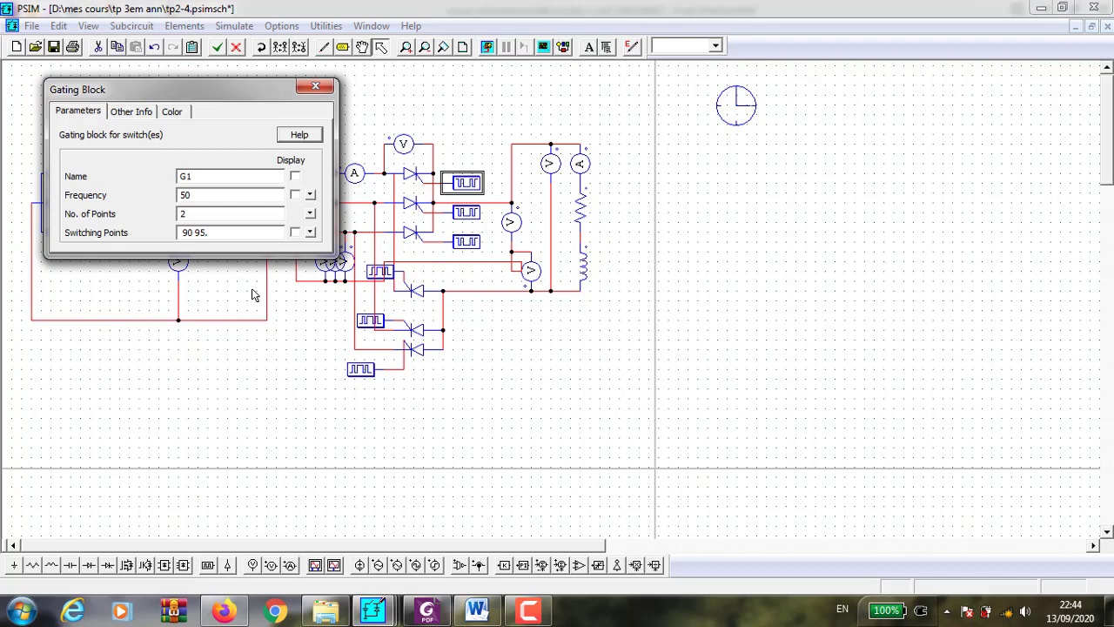
click(315, 86)
- Set the G2 gating block of the second upper thyristor to frequency 50 and switching points 210 and 215
click(465, 212)
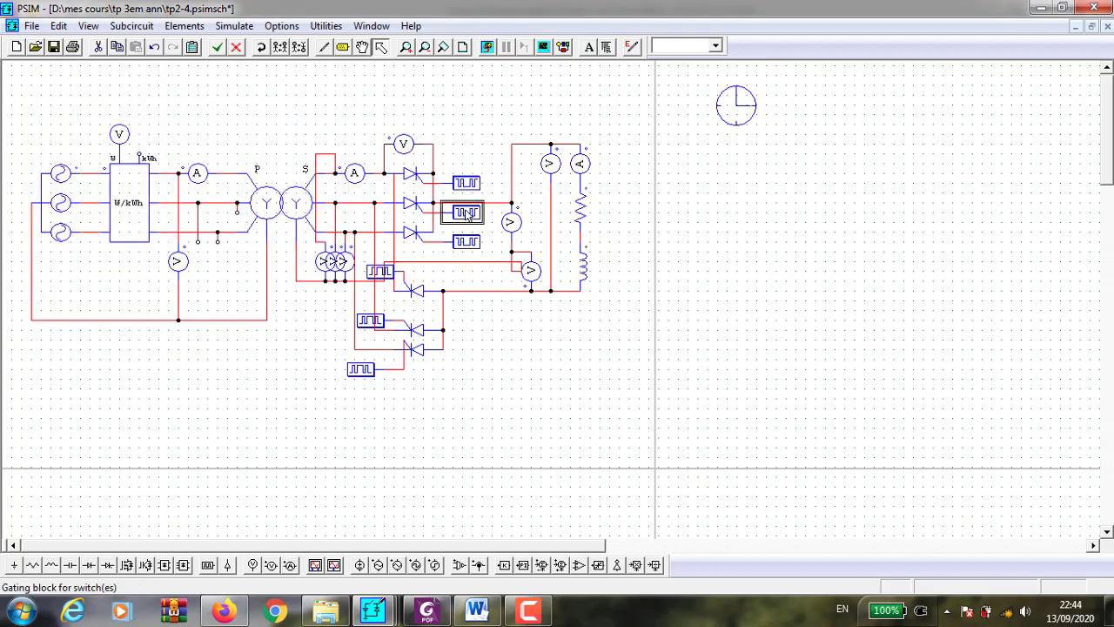
double_click(465, 212)
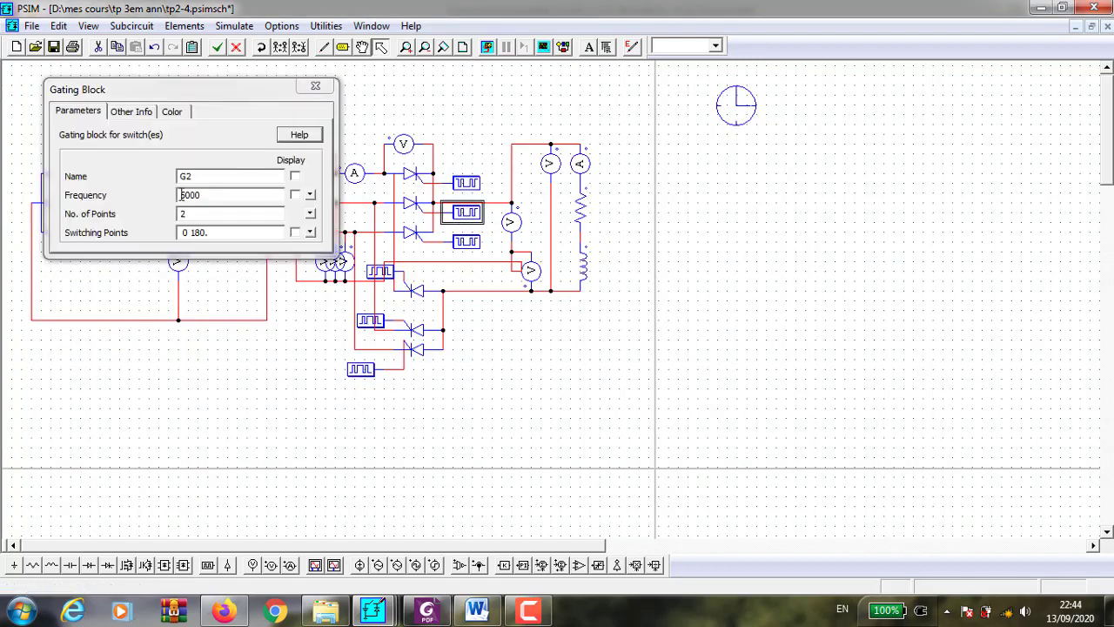
click(219, 195)
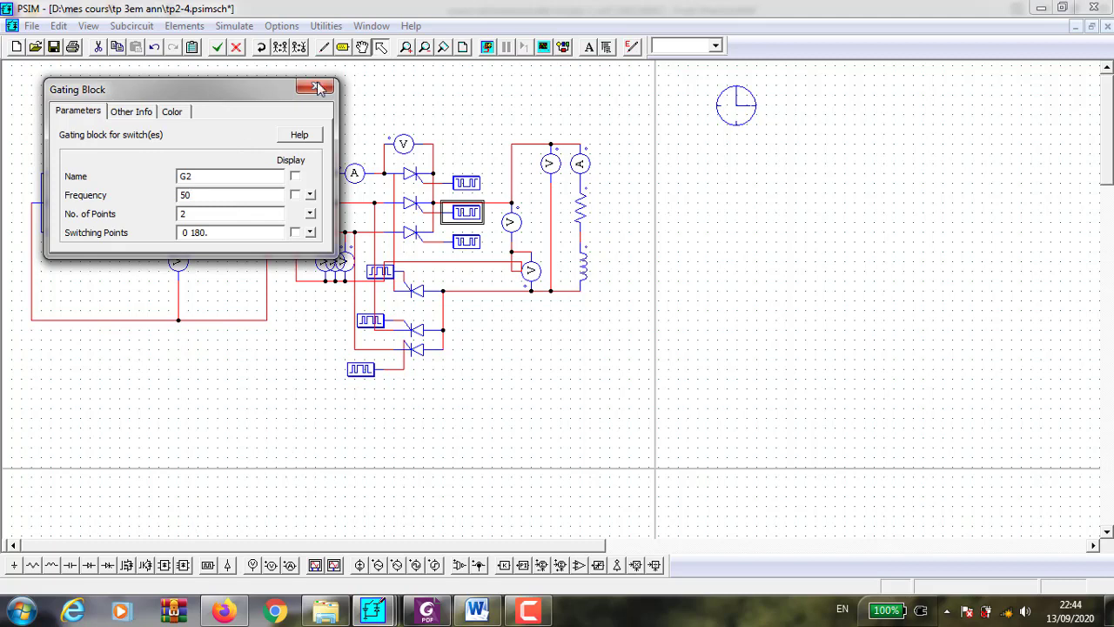
drag(182, 234, 189, 236)
text(210)
drag(216, 233, 205, 233)
text(215)
click(315, 86)
- Set the G3 gating block of the third upper thyristor to frequency 50 and switching points 330 and 335
double_click(469, 245)
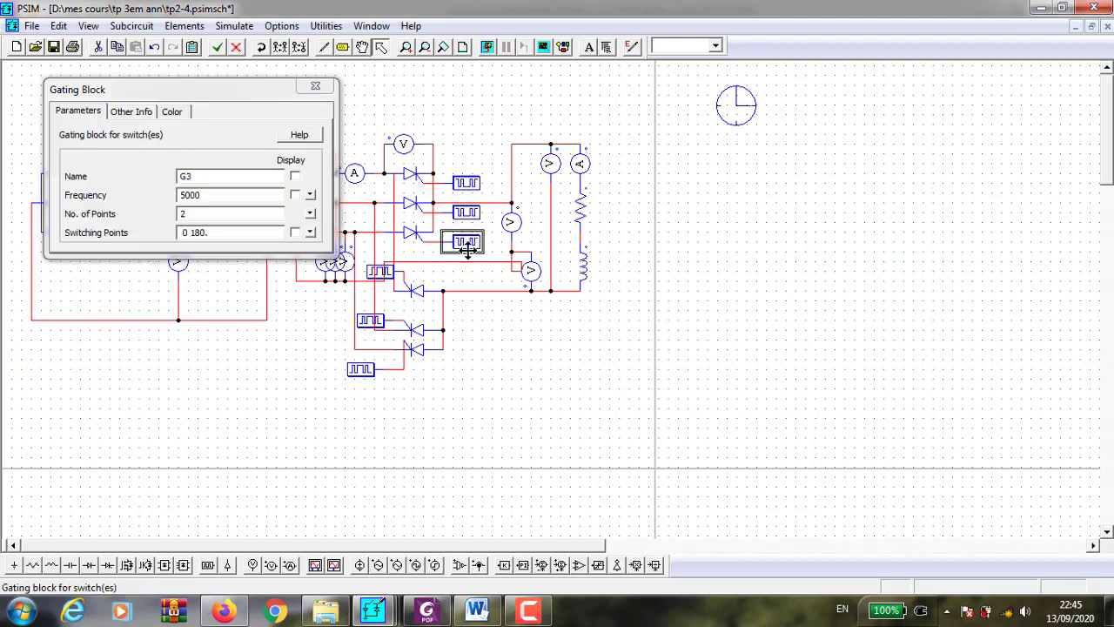
double_click(186, 232)
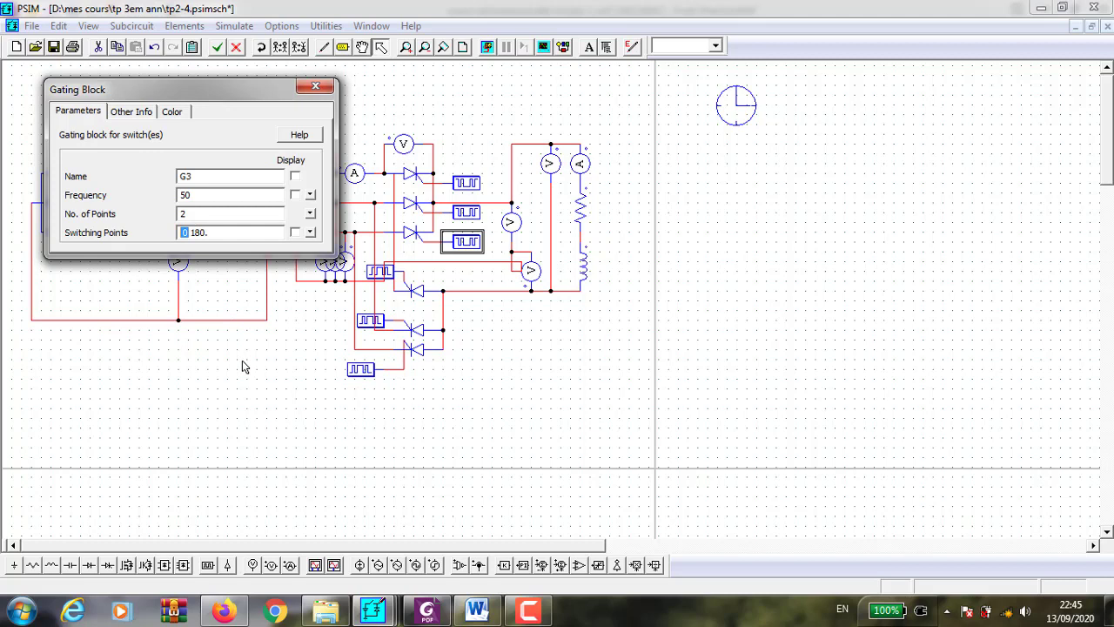
text(330)
drag(215, 232, 198, 232)
text(335)
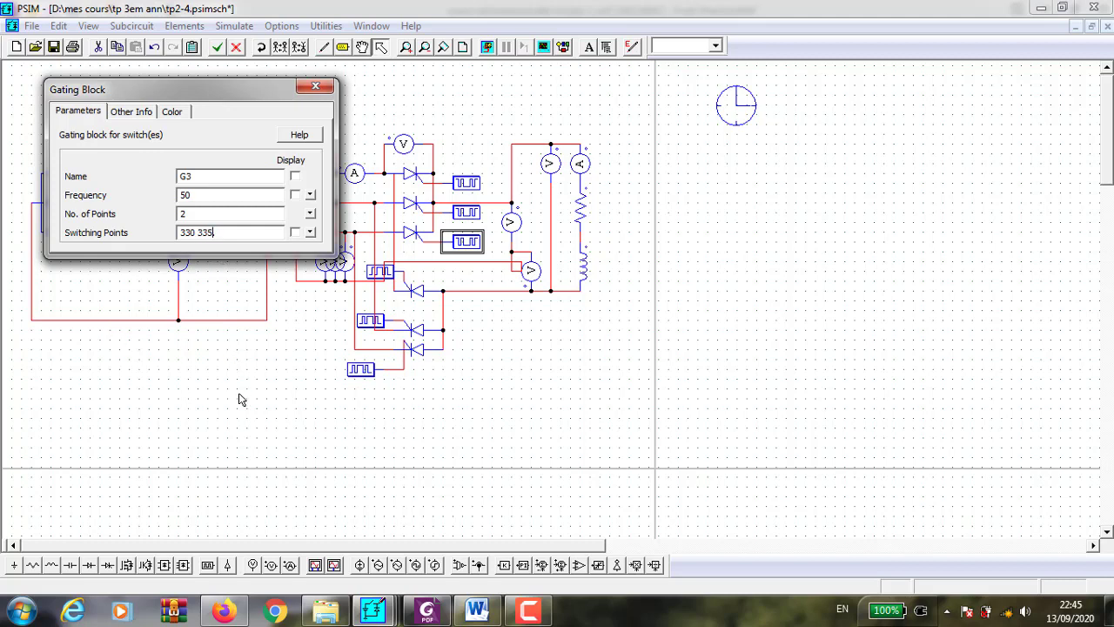
click(314, 87)
- Check the switching points of G1 as the reference for the first lower thyristor's gating block
click(518, 383)
click(392, 277)
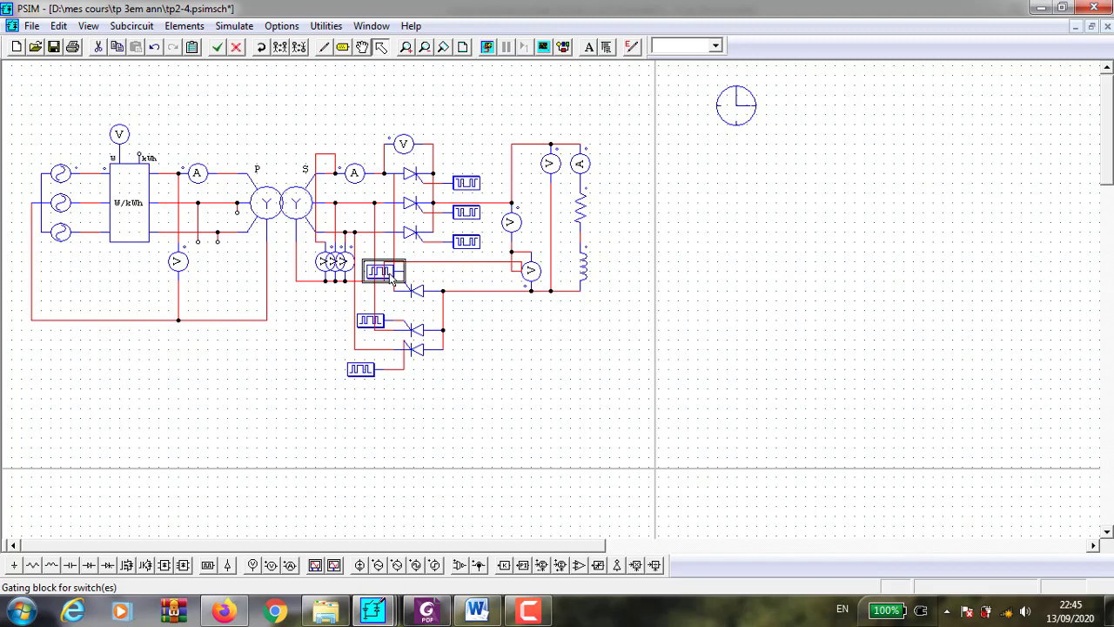
click(437, 271)
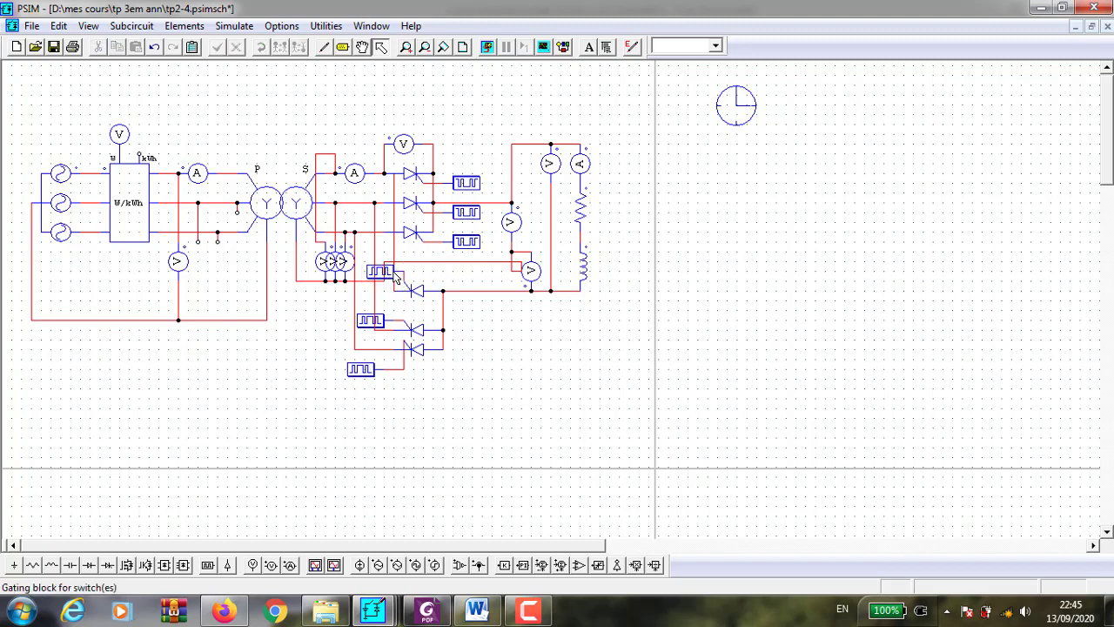
click(392, 273)
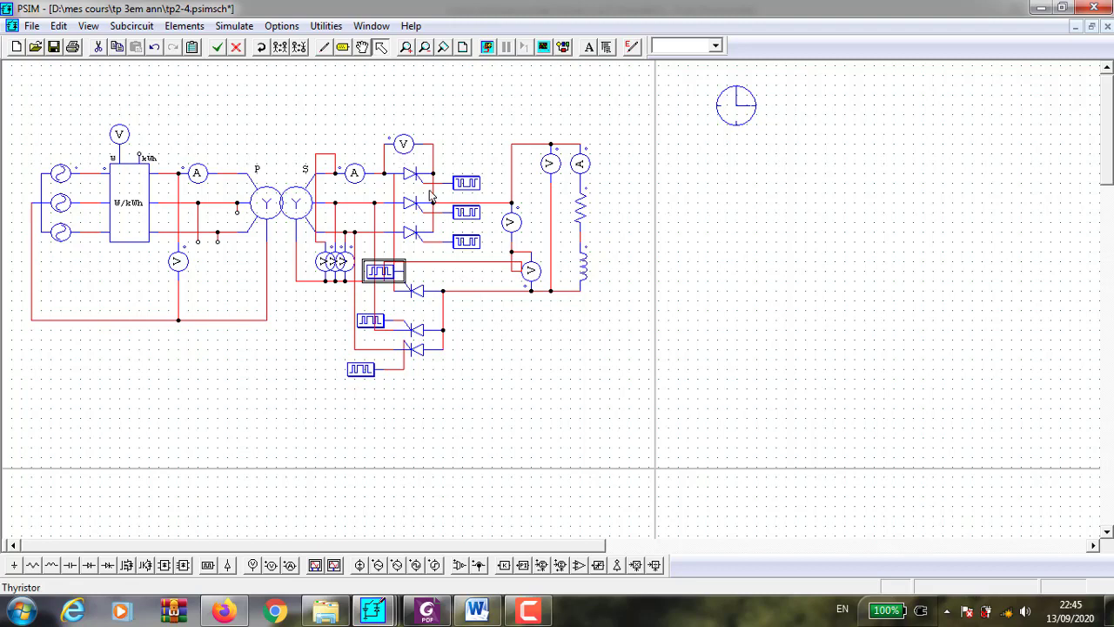
click(464, 185)
double_click(464, 185)
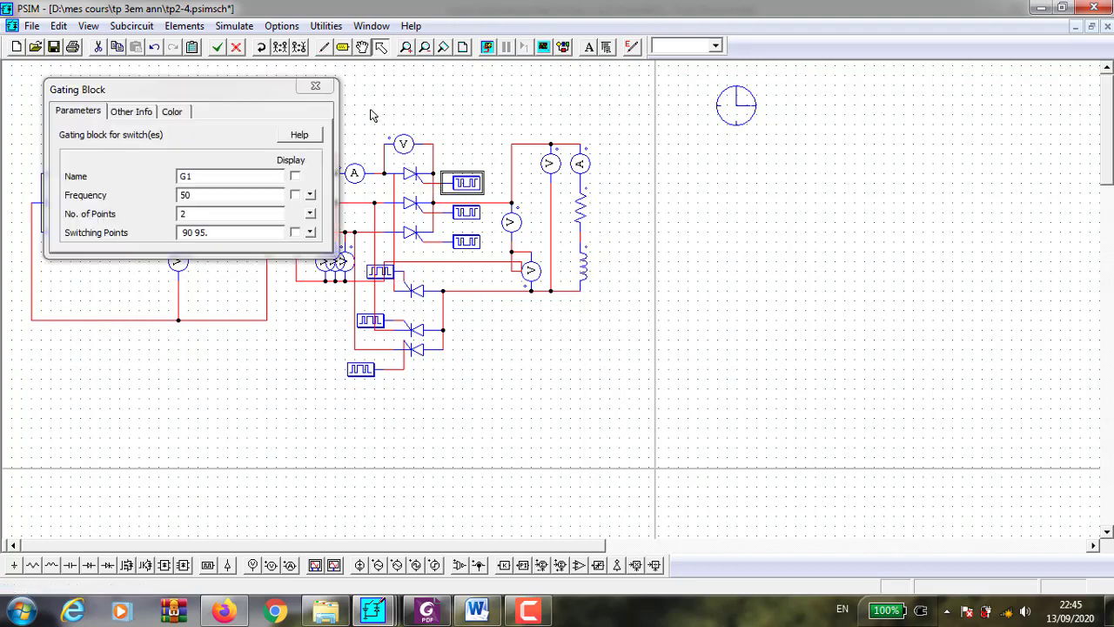
click(329, 83)
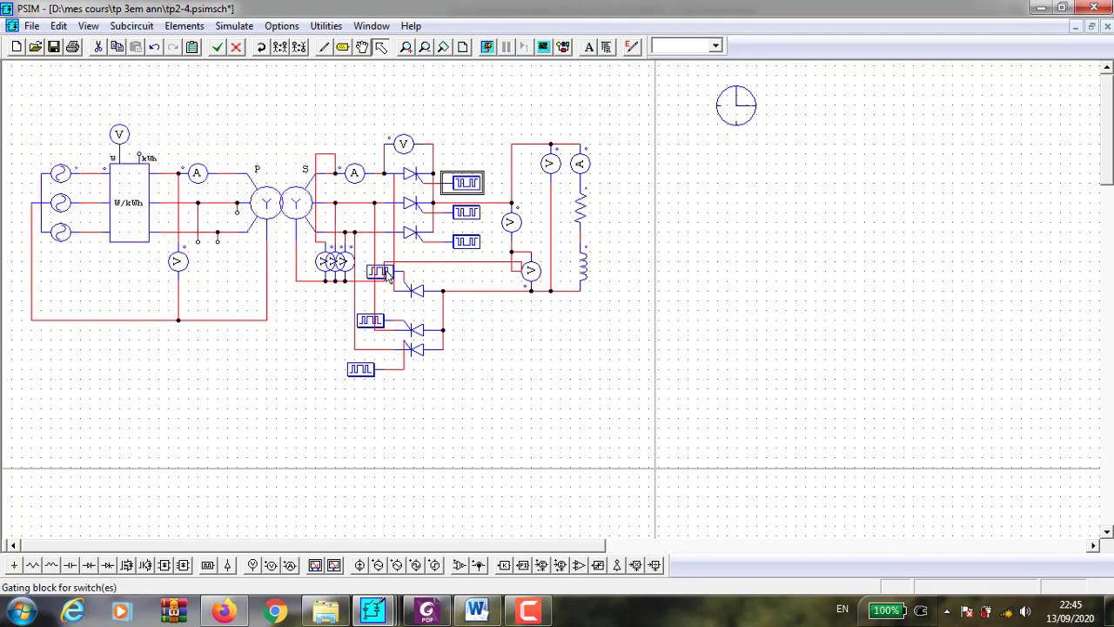
- Set the frequency of the first lower thyristor's gating block, G7, to 50
click(392, 277)
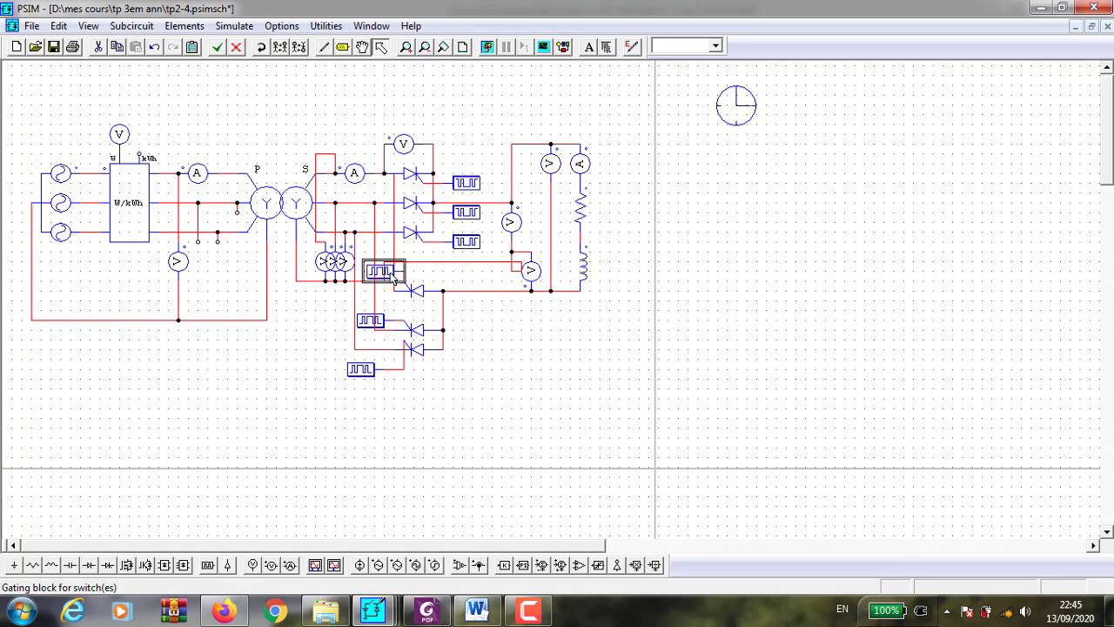
double_click(393, 277)
click(267, 199)
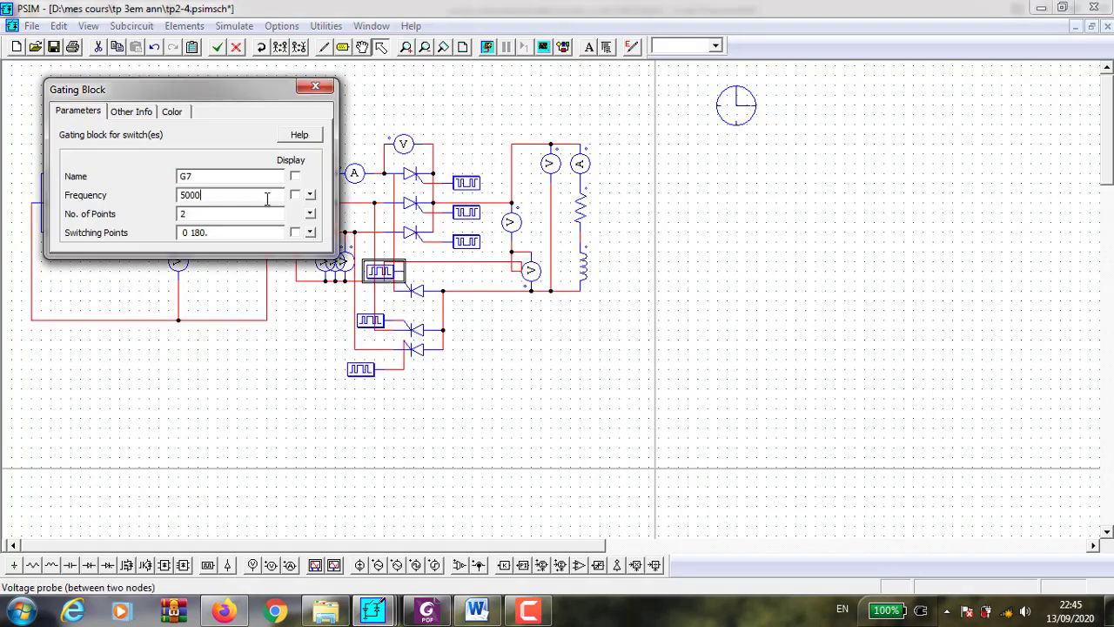
key(BackSpace)
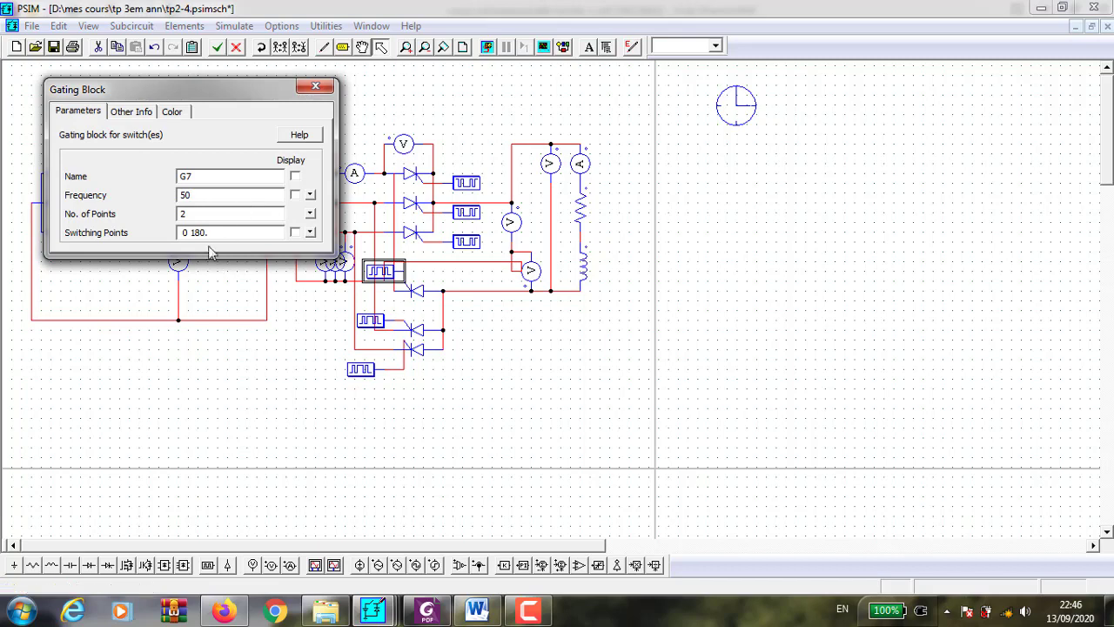
- Recheck G1's switching points and set those of the G7 gating block to 270 and 275
click(466, 182)
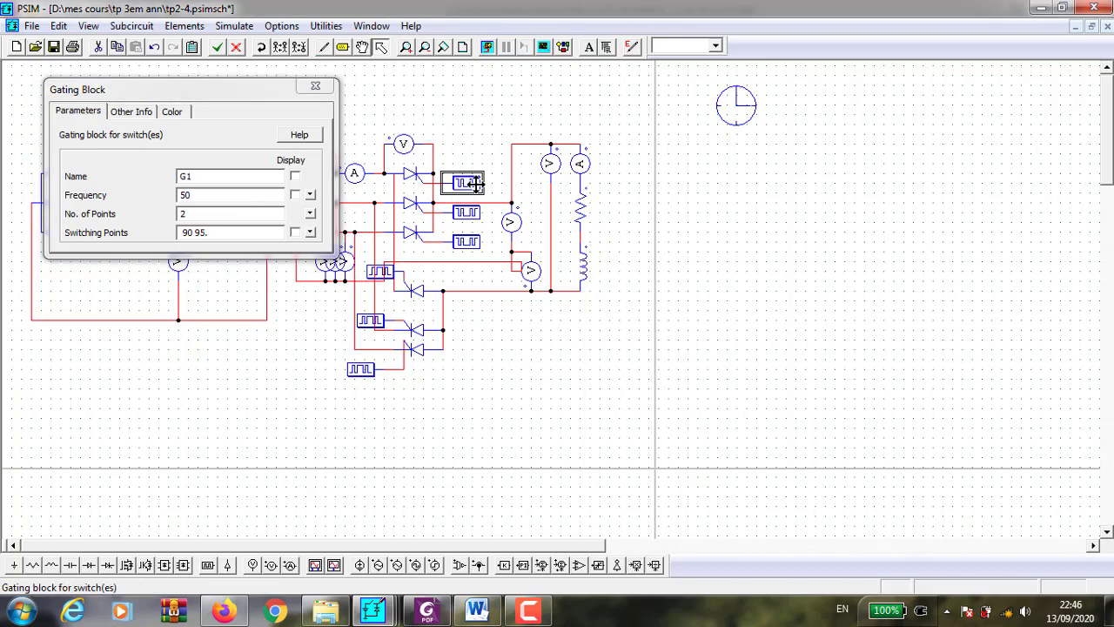
click(315, 85)
double_click(380, 271)
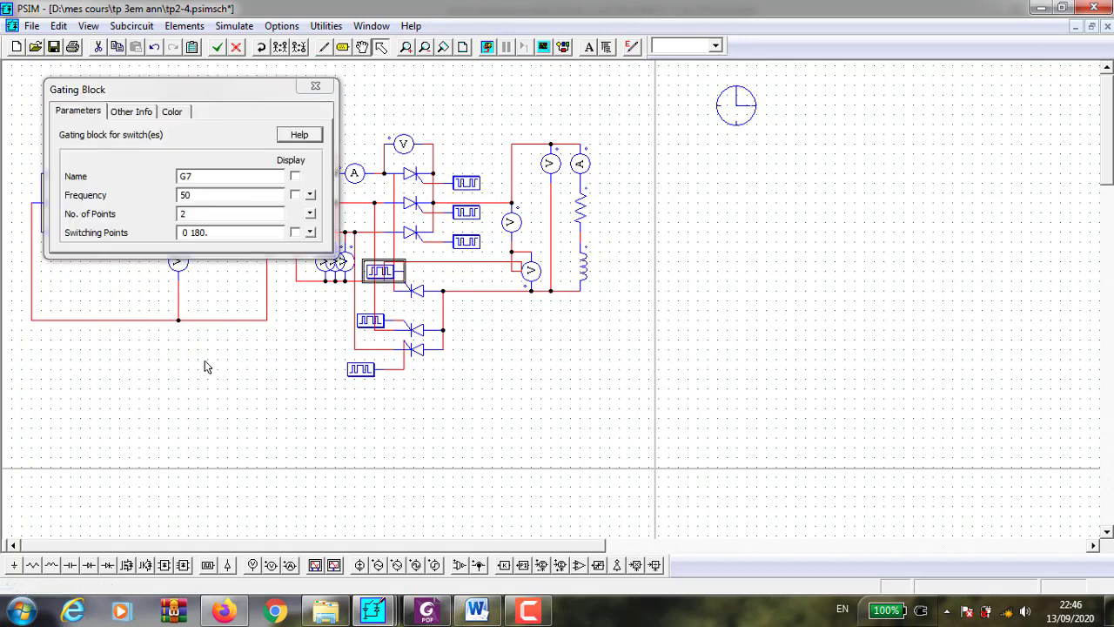
double_click(185, 234)
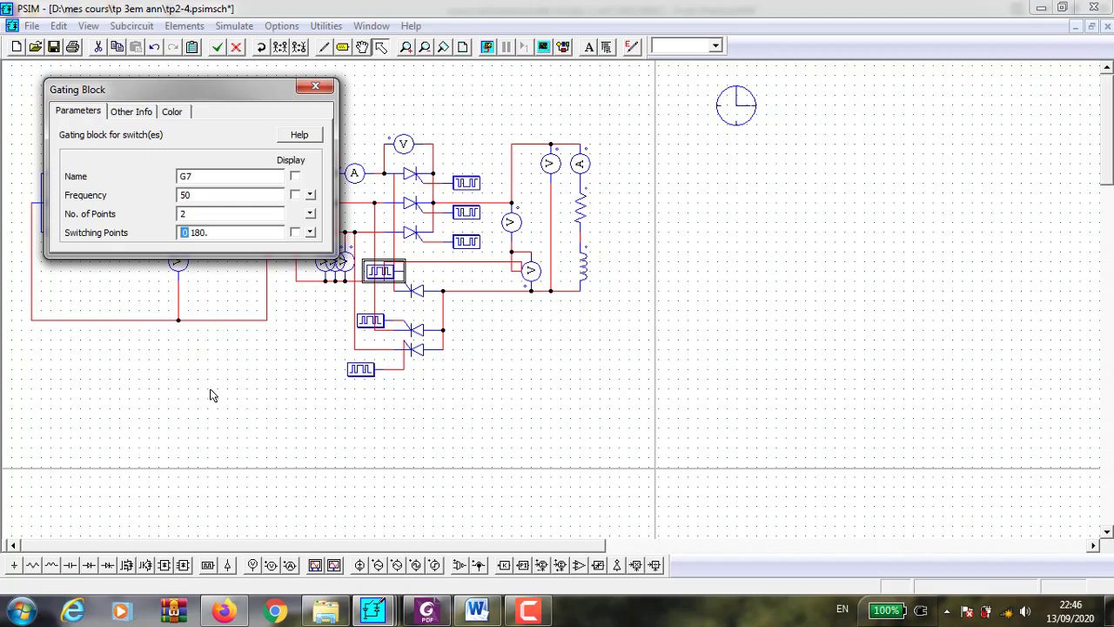
key(Delete)
text(270)
drag(215, 231, 207, 231)
click(209, 231)
key(Delete)
text(75)
click(315, 86)
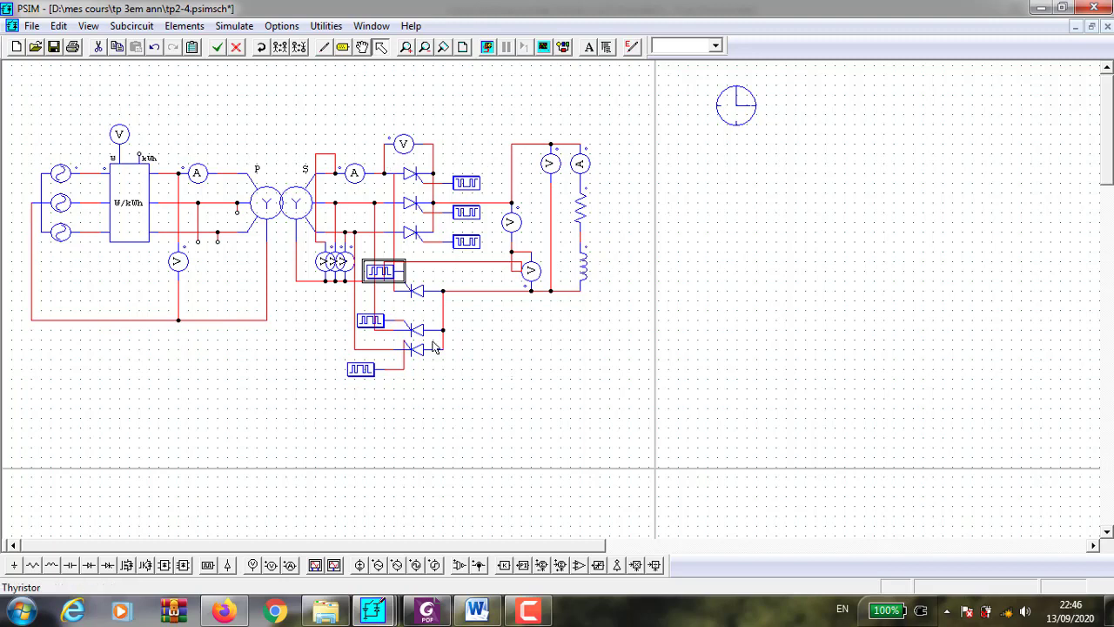
- Check G2's switching points and set the frequency of the second lower thyristor's gating block, G5, to 50
click(366, 324)
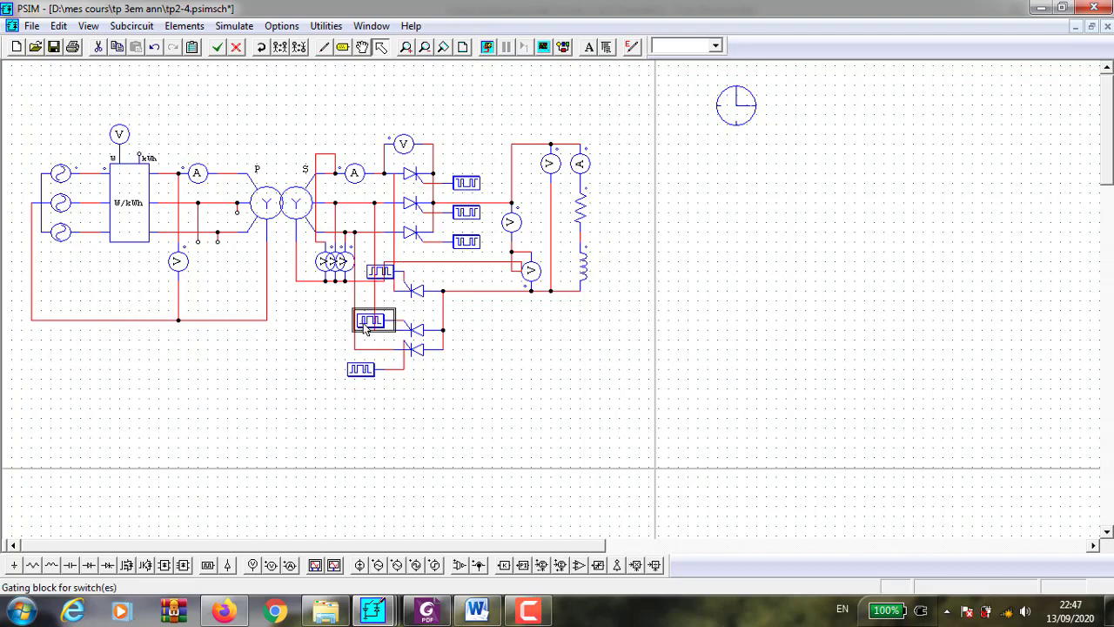
double_click(366, 325)
click(471, 211)
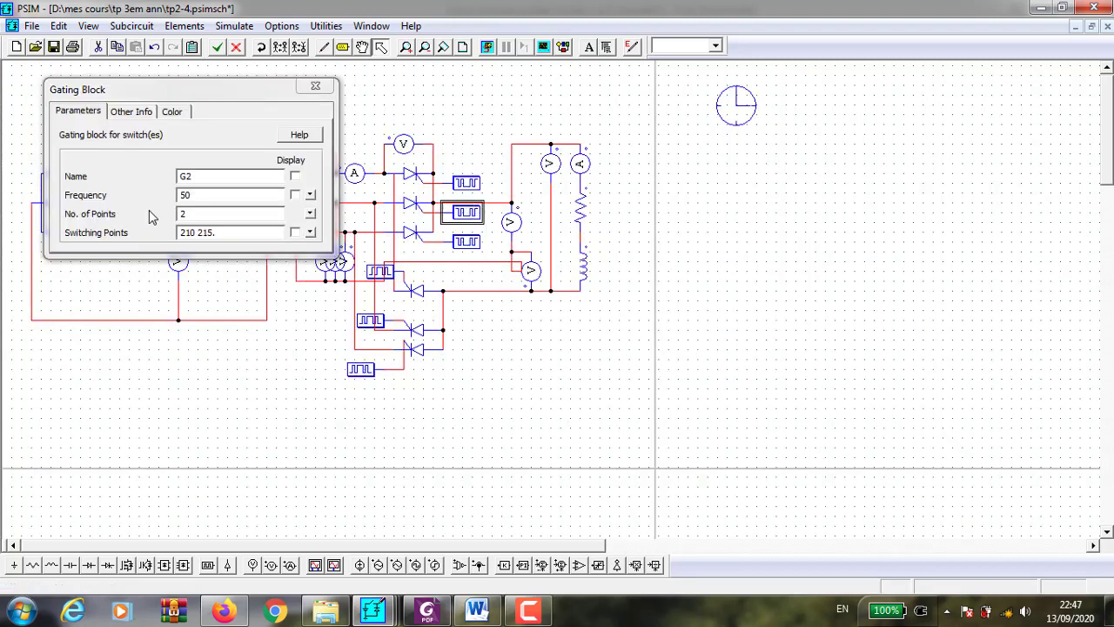
click(315, 85)
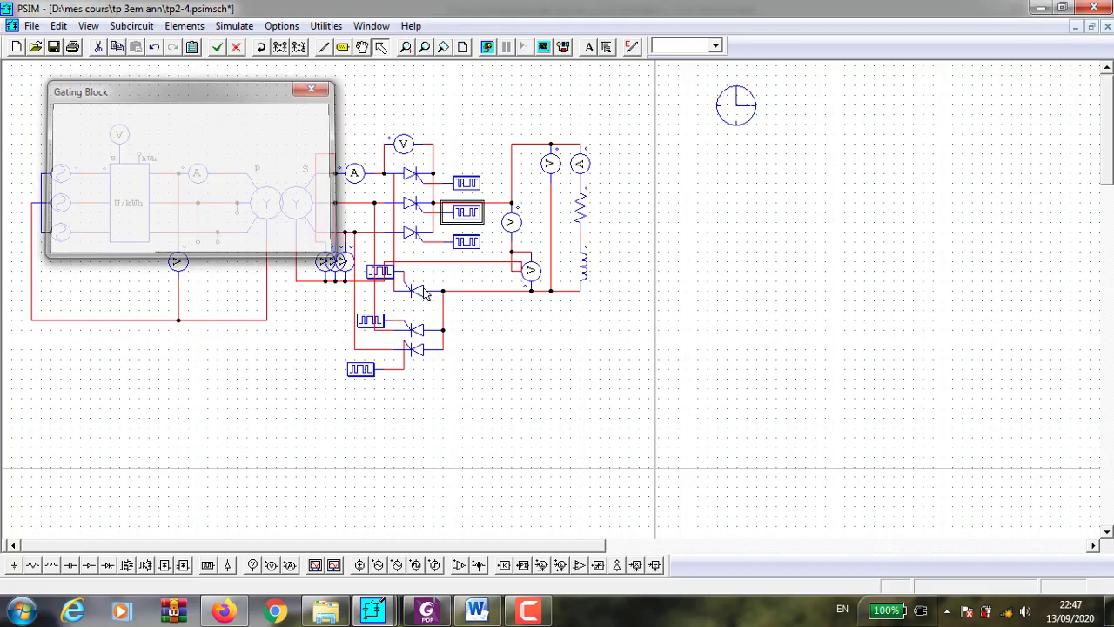
click(370, 324)
double_click(369, 324)
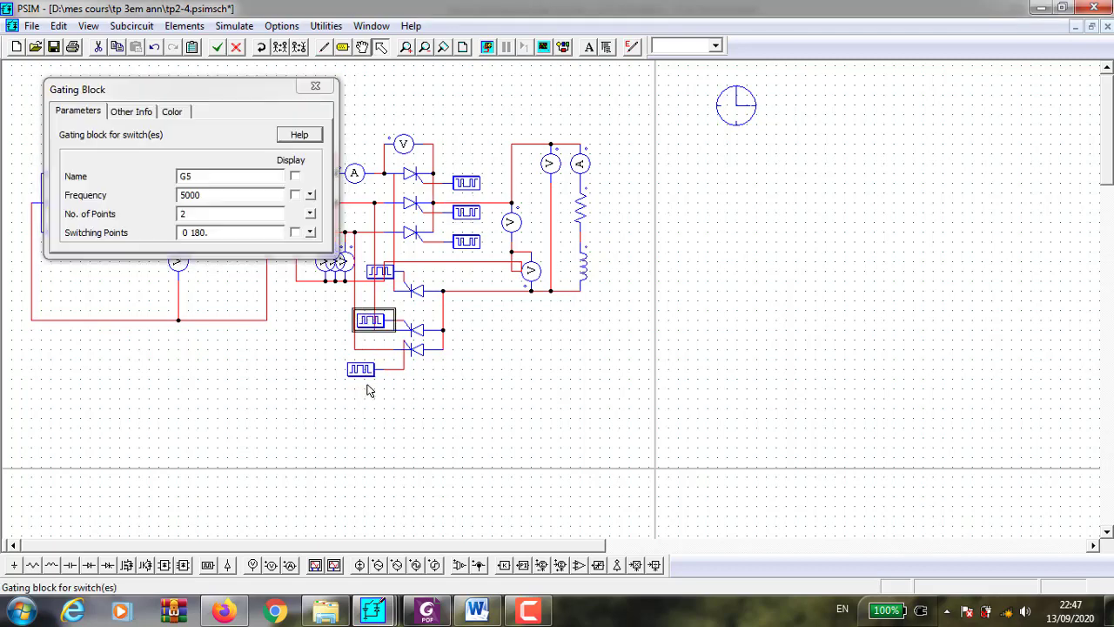
click(220, 195)
key(BackSpace)
key(BackSpace)
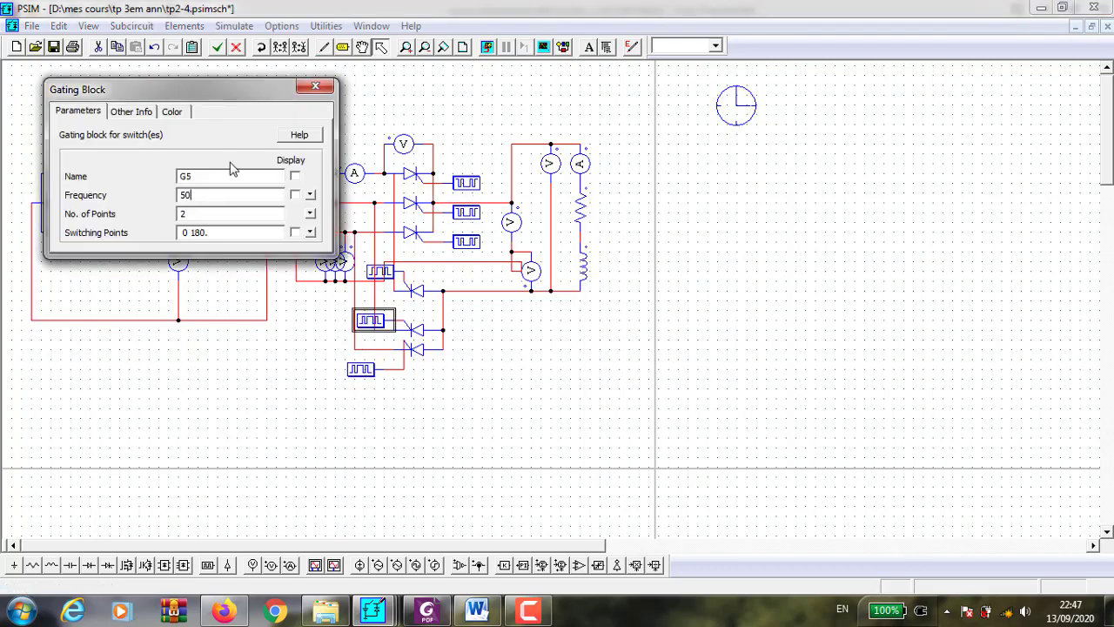
click(315, 86)
- Set the first switching point of the second lower thyristor's gating block, G5, to 390-360
double_click(381, 272)
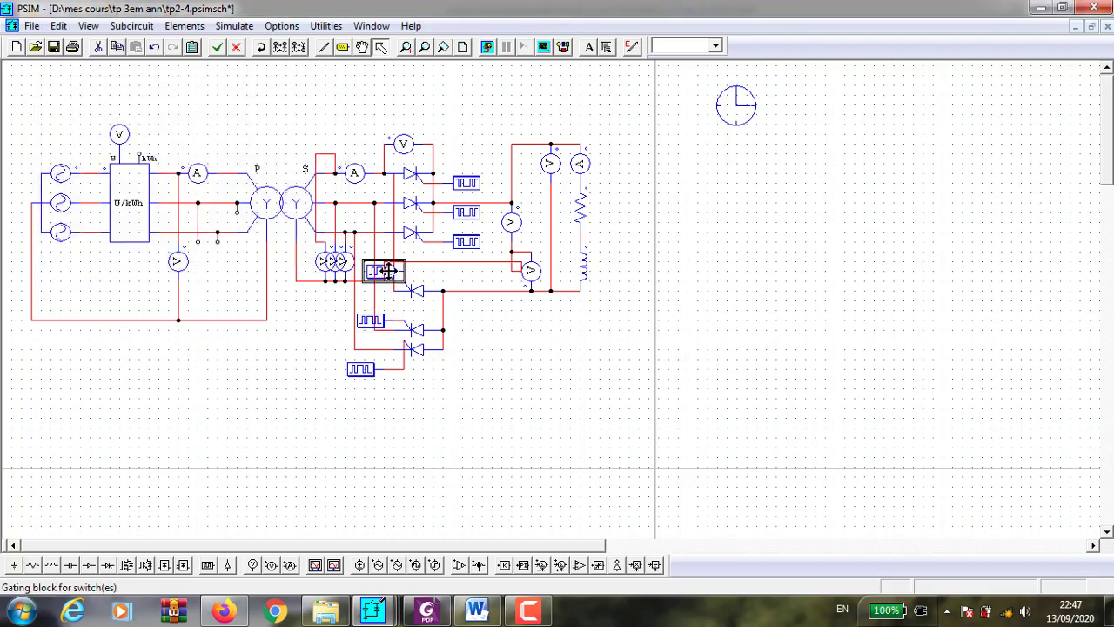
click(315, 85)
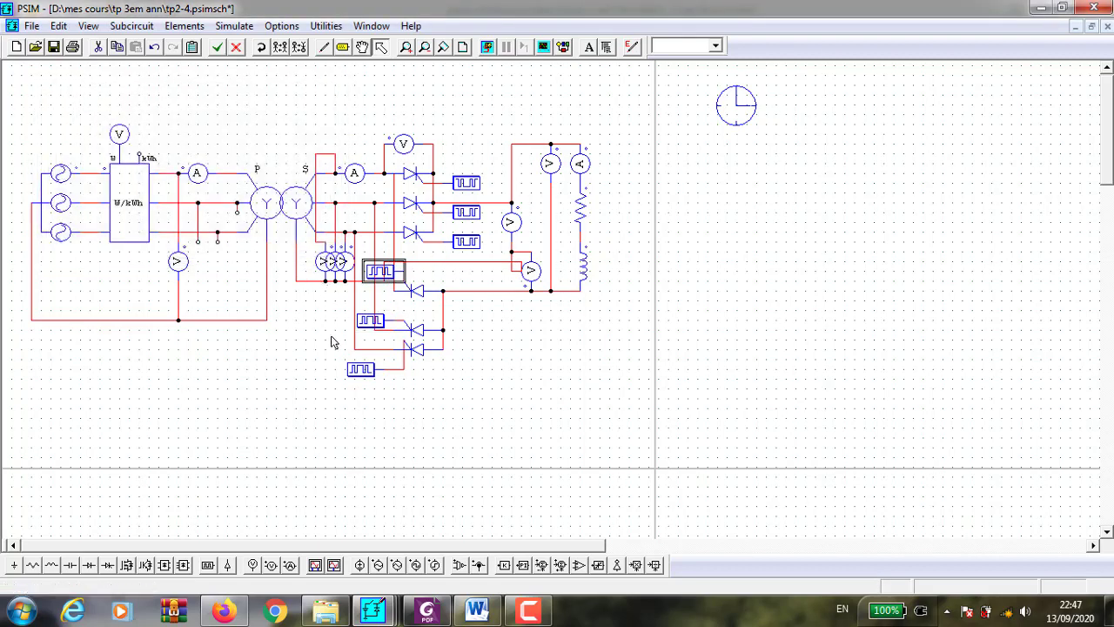
click(363, 322)
double_click(363, 321)
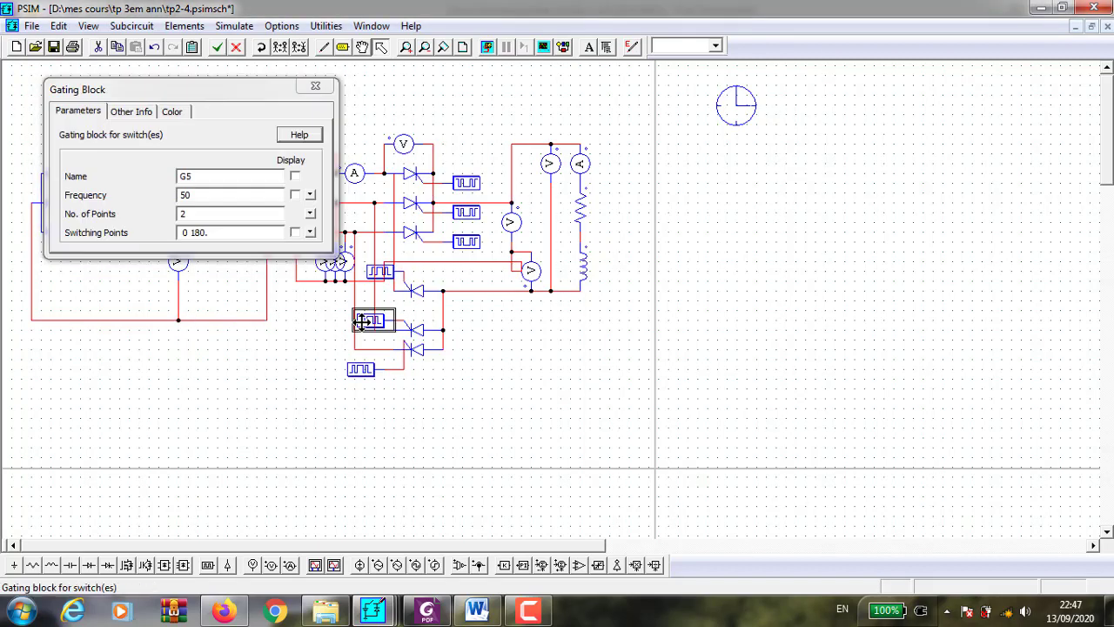
double_click(183, 232)
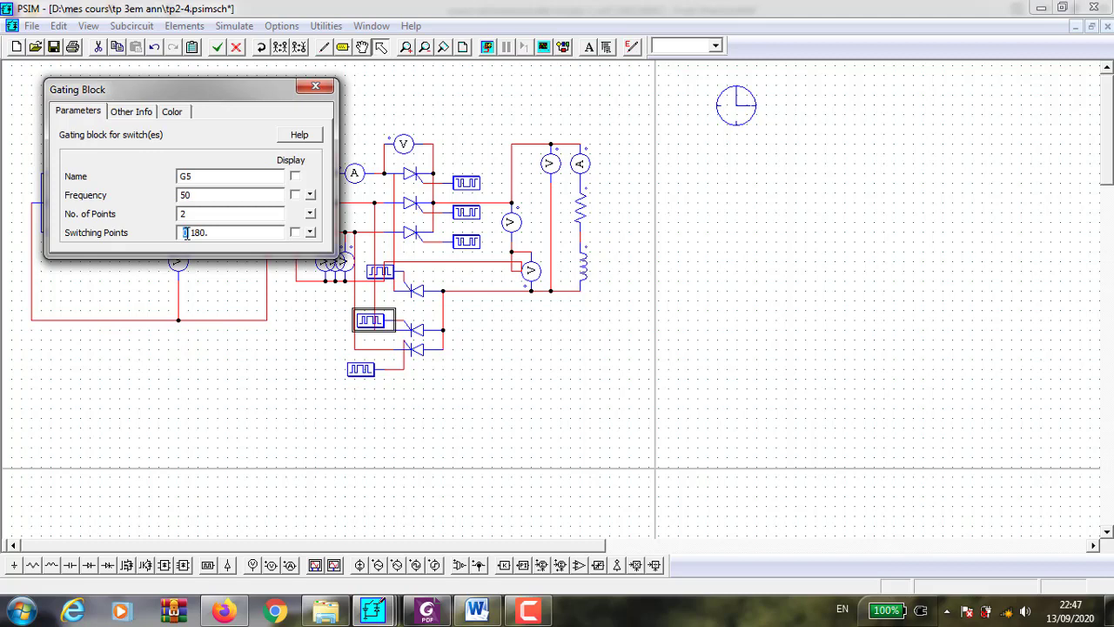
double_click(186, 232)
text(390)
text(-360)
- Copy G5's first switching point expression as its second point and change it to 395-360
drag(217, 233, 181, 232)
key(ctrl+c)
click(230, 233)
mouse_move(234, 233)
mouse_down()
mouse_move(219, 232)
mouse_move(237, 235)
mouse_up()
key(ctrl+v)
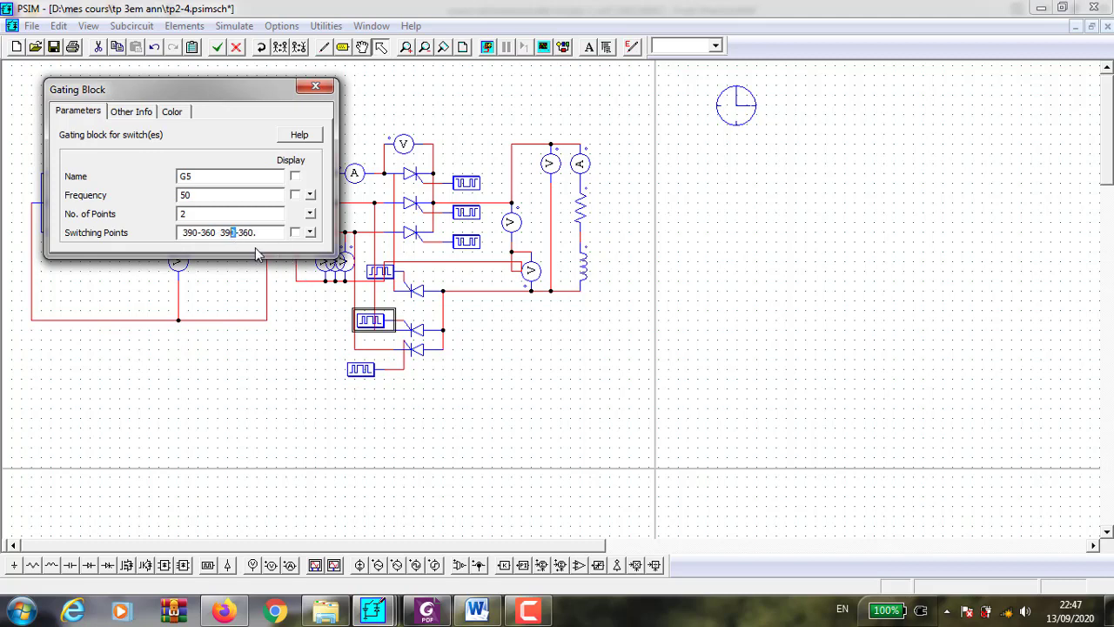
text(5)
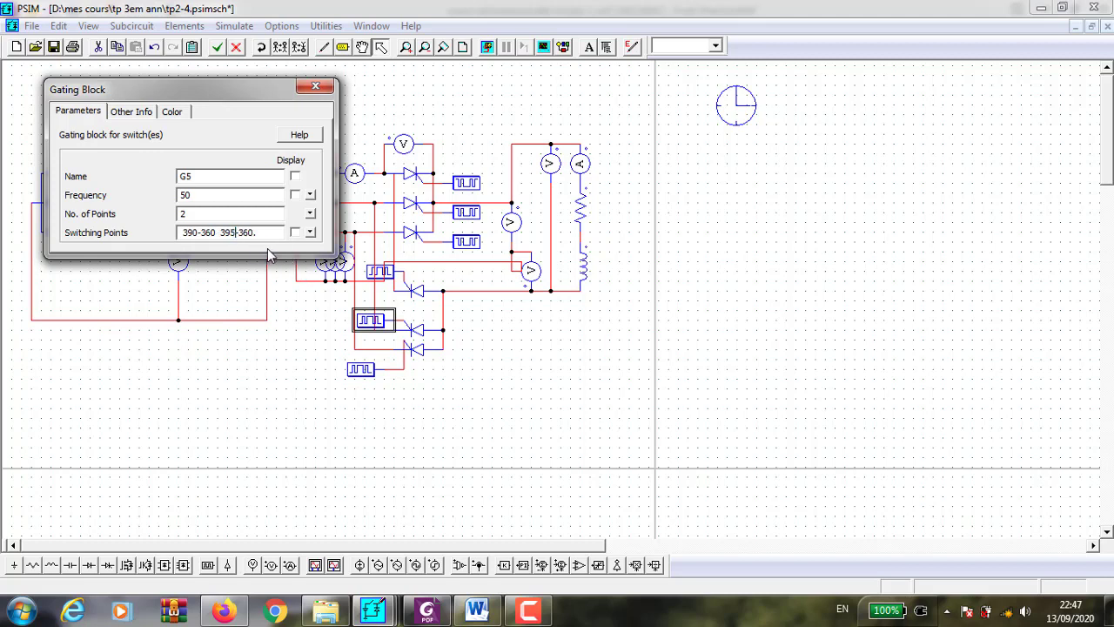
click(314, 89)
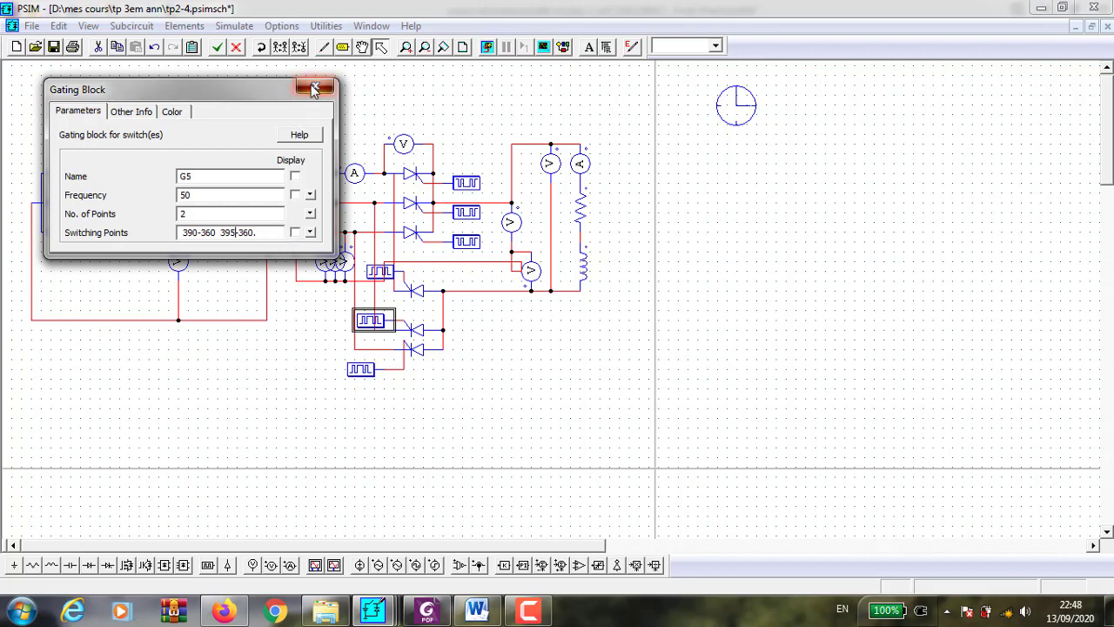
- Check G3's switching points and set the frequency of the third lower thyristor's gating block, G4, to 50
double_click(464, 242)
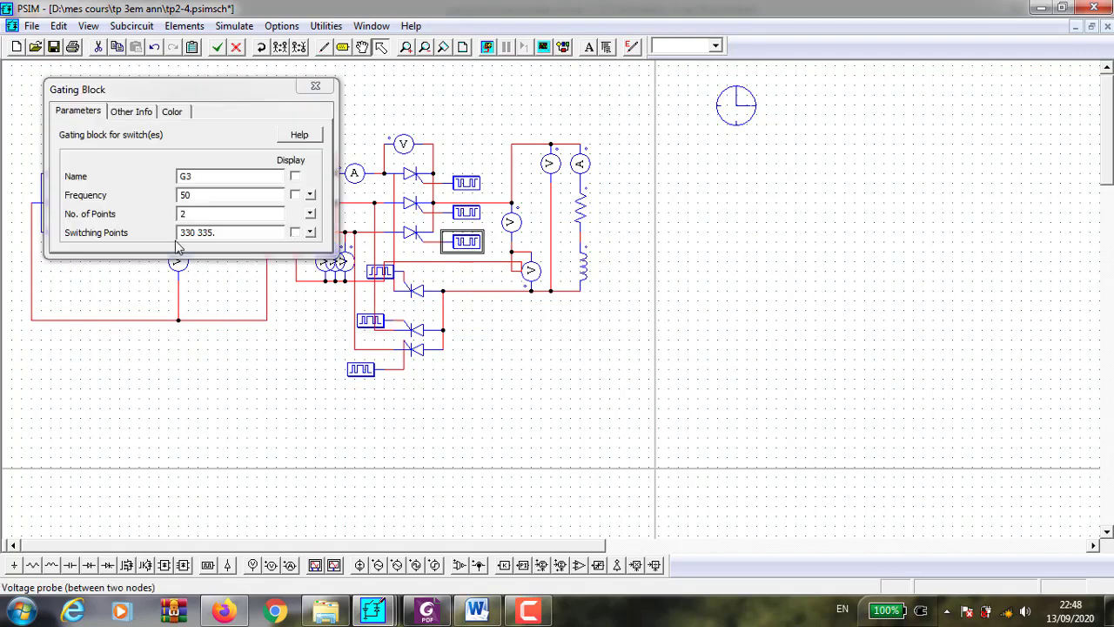
click(314, 89)
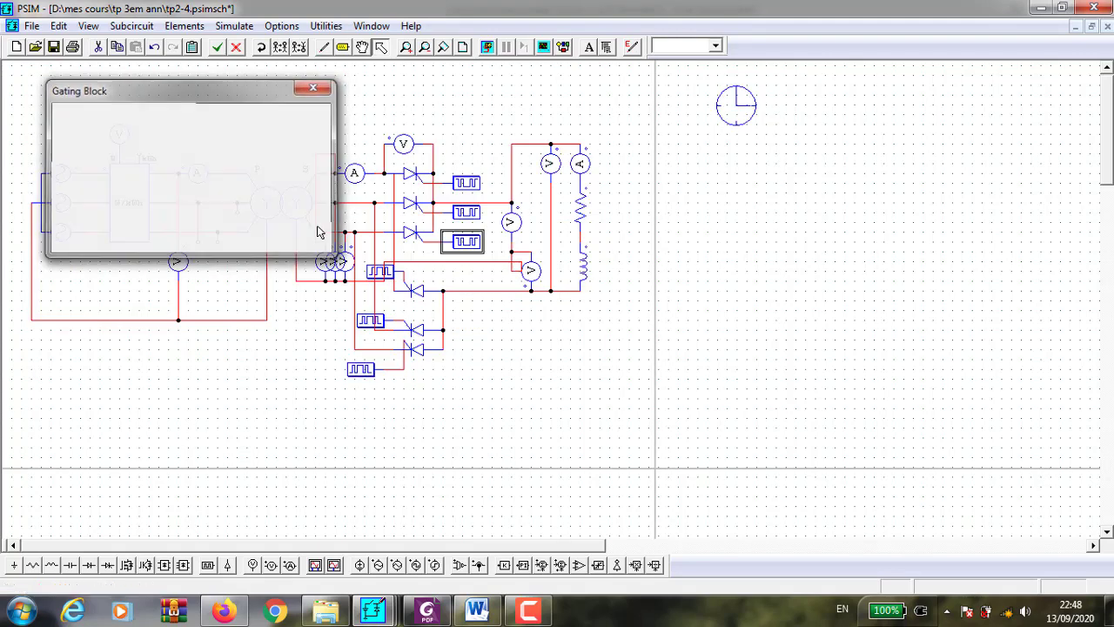
double_click(357, 374)
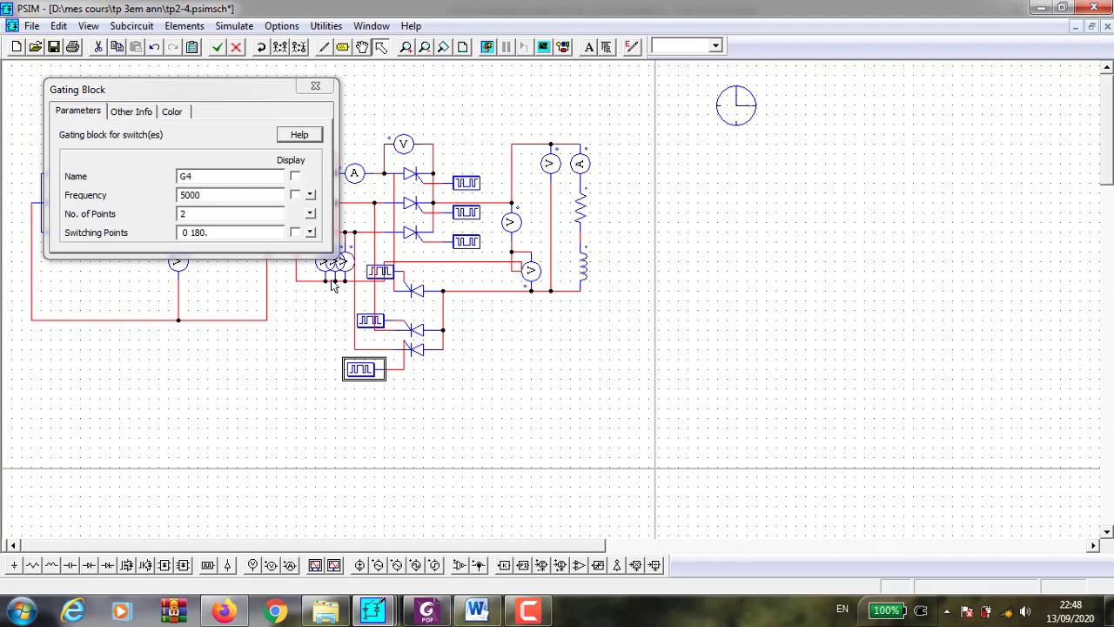
click(207, 195)
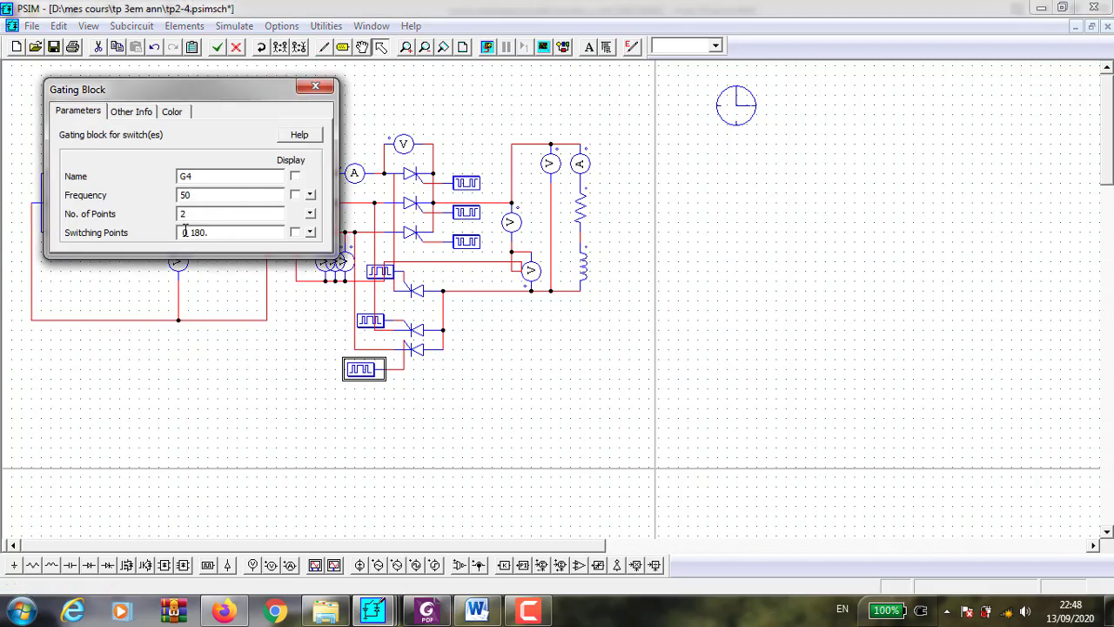
- Set the switching points of the G4 gating block to 410-360 and 415-360
double_click(186, 232)
text(4)
text(10-360)
click(232, 232)
key(BackSpace)
drag(232, 232, 216, 233)
text(415-36)
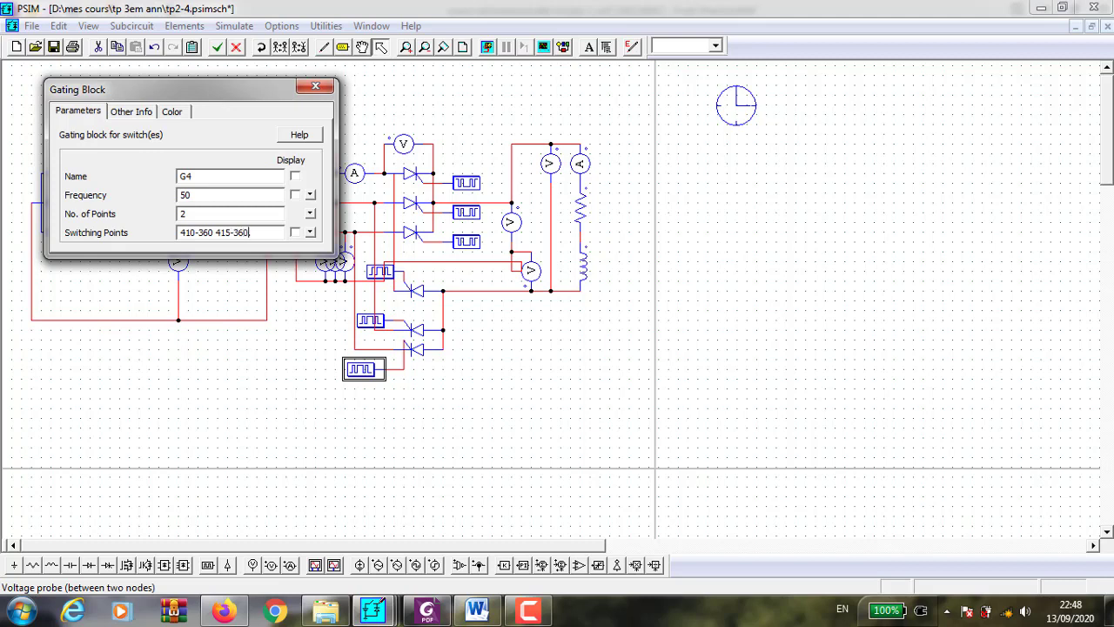
click(315, 86)
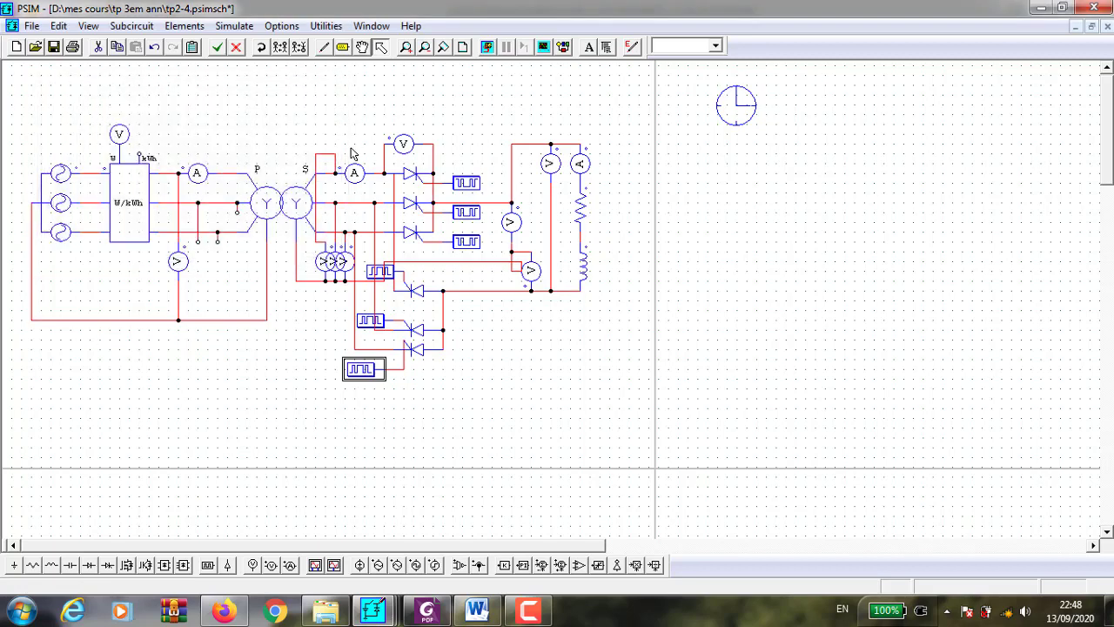
- Compare the switching points of gating block G1 with those of G7, and G2's with those of G5
double_click(465, 182)
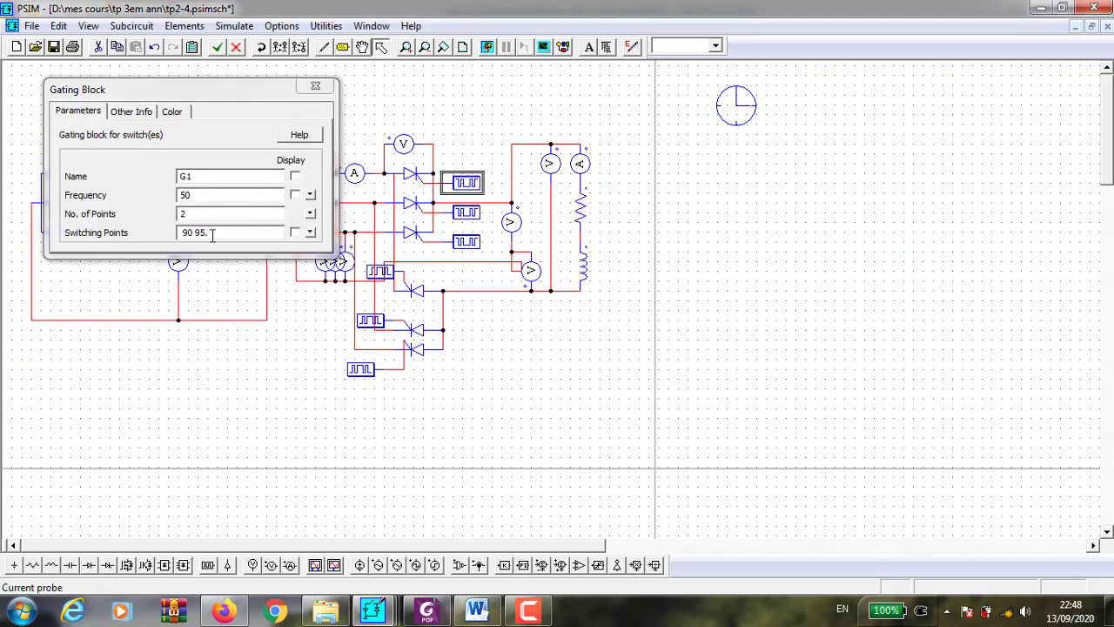
click(315, 86)
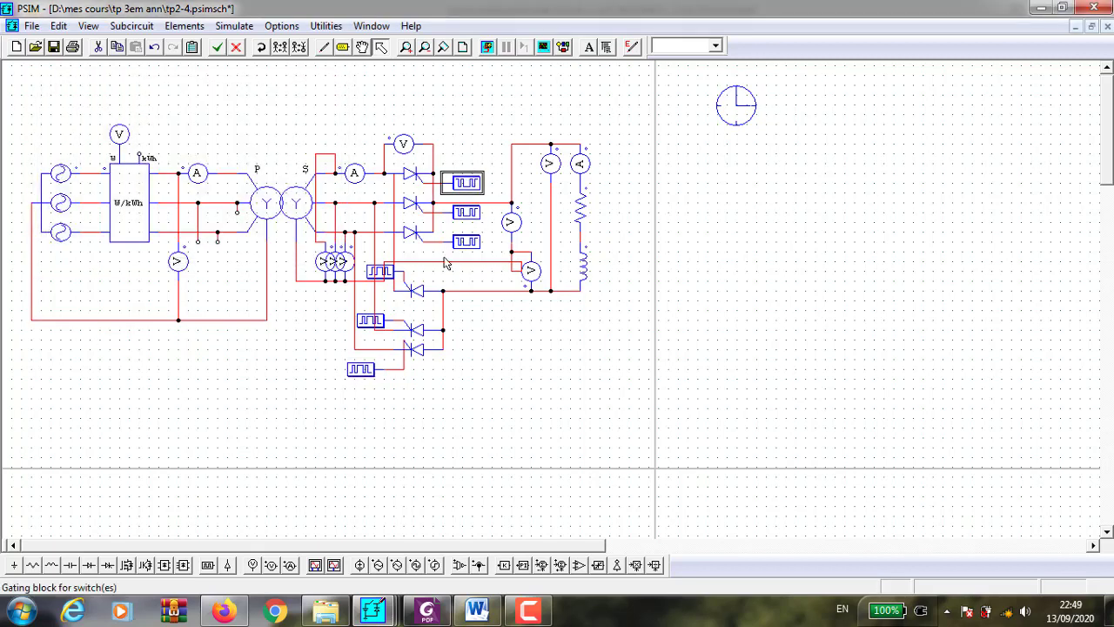
click(379, 272)
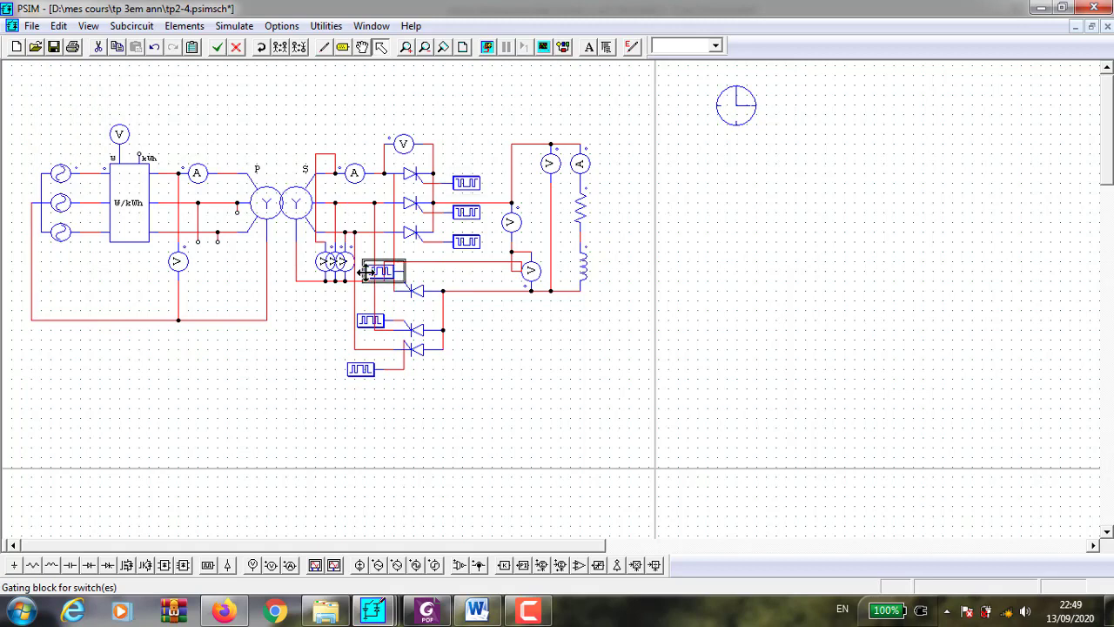
double_click(367, 272)
click(315, 86)
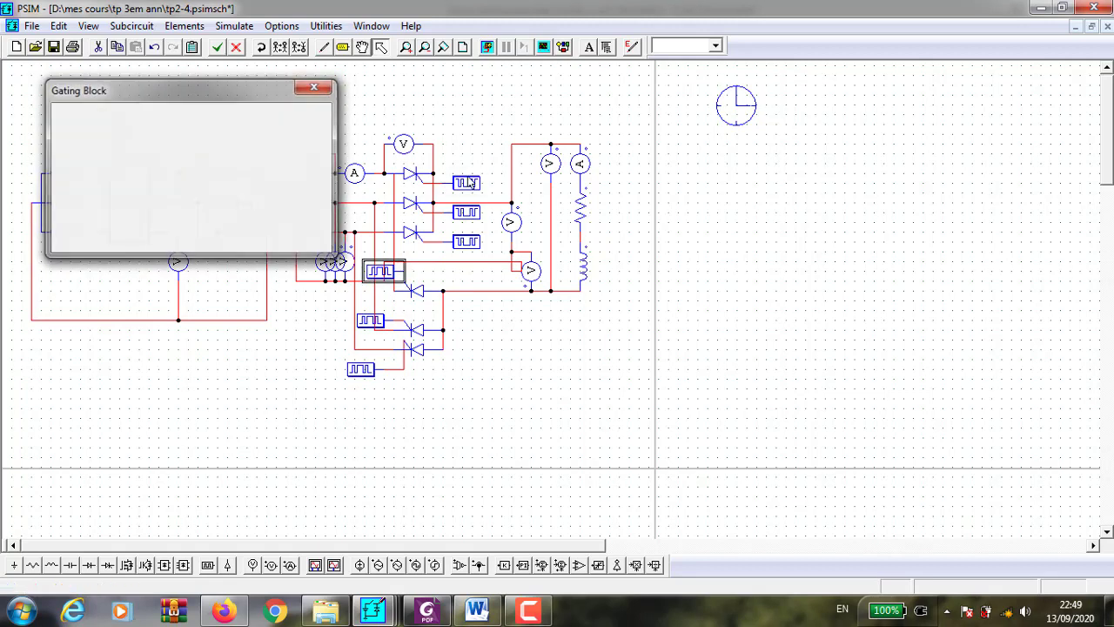
double_click(472, 215)
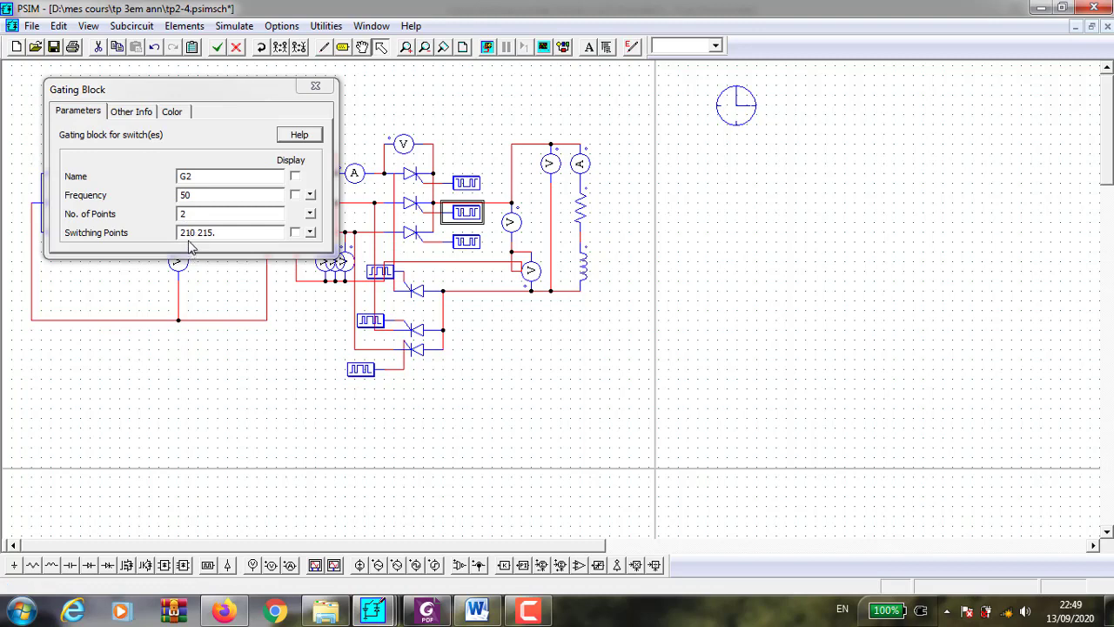
click(314, 86)
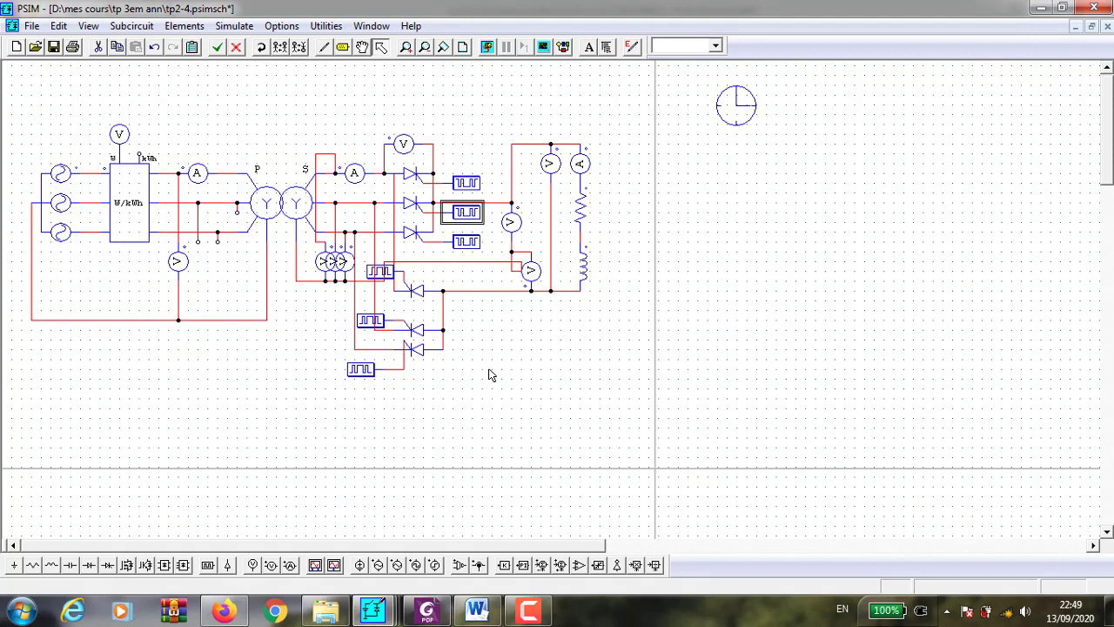
double_click(369, 322)
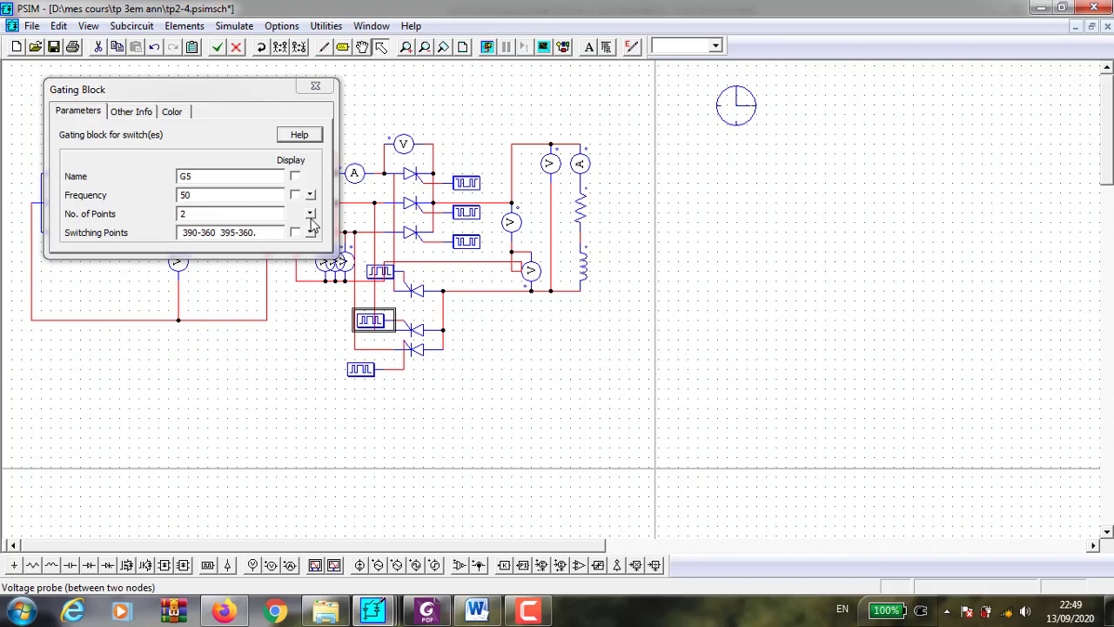
click(315, 88)
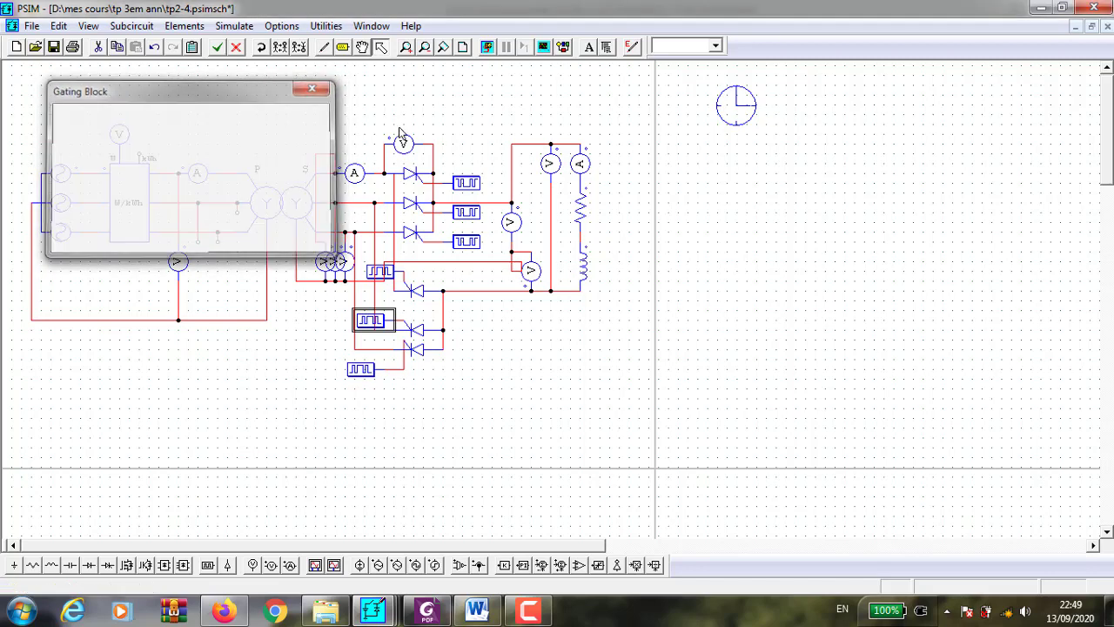
- Recheck G3's switching points and correct those of the G4 gating block to 510-360 and 515-360
double_click(464, 241)
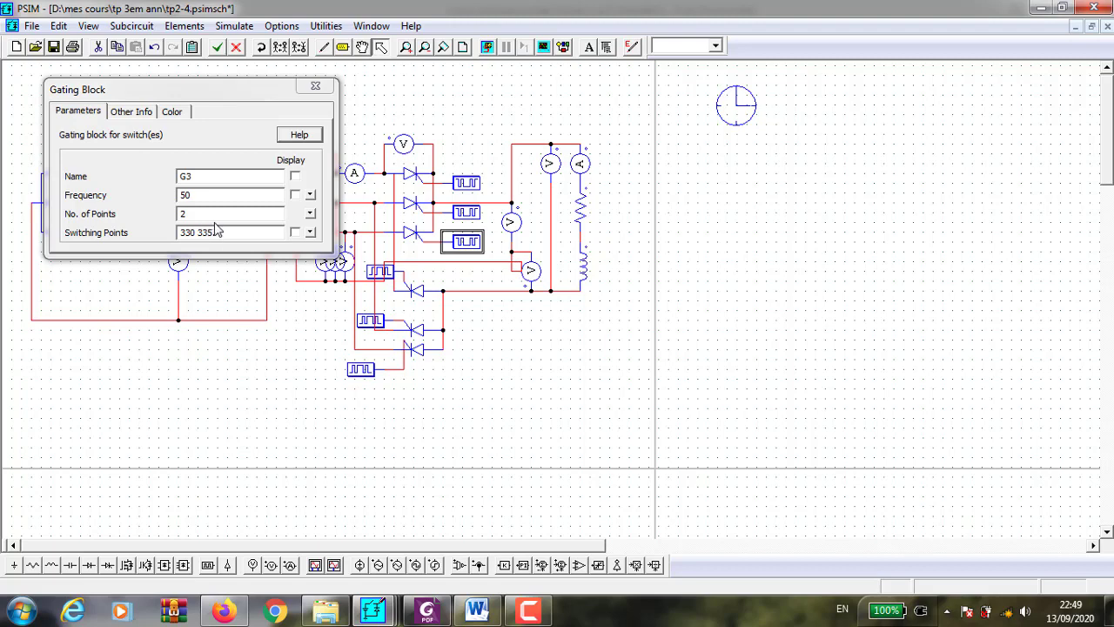
click(316, 87)
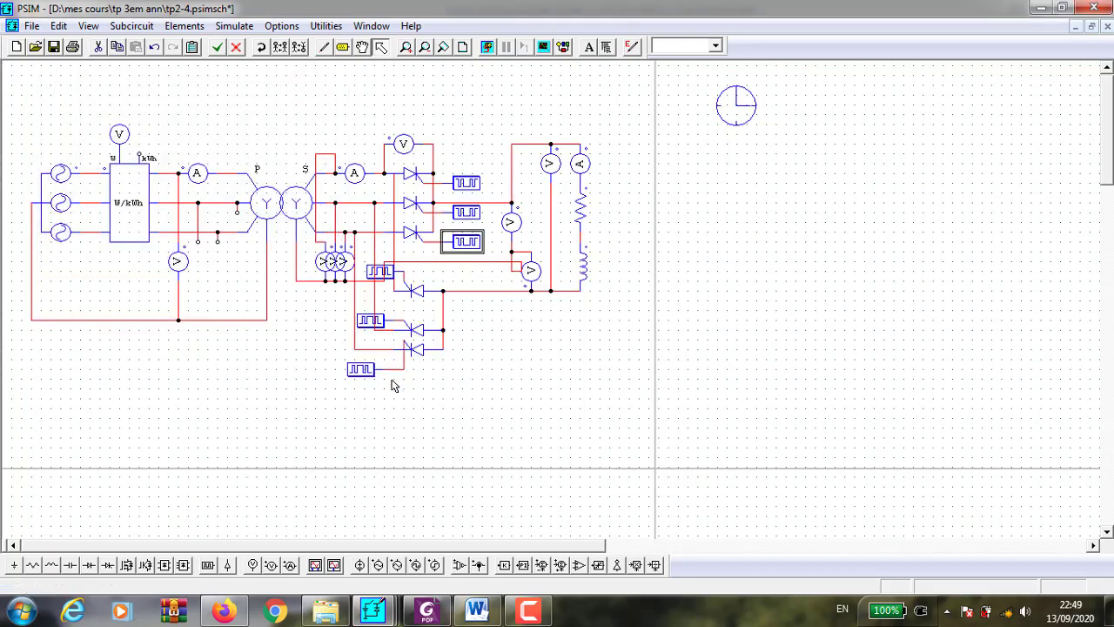
double_click(361, 369)
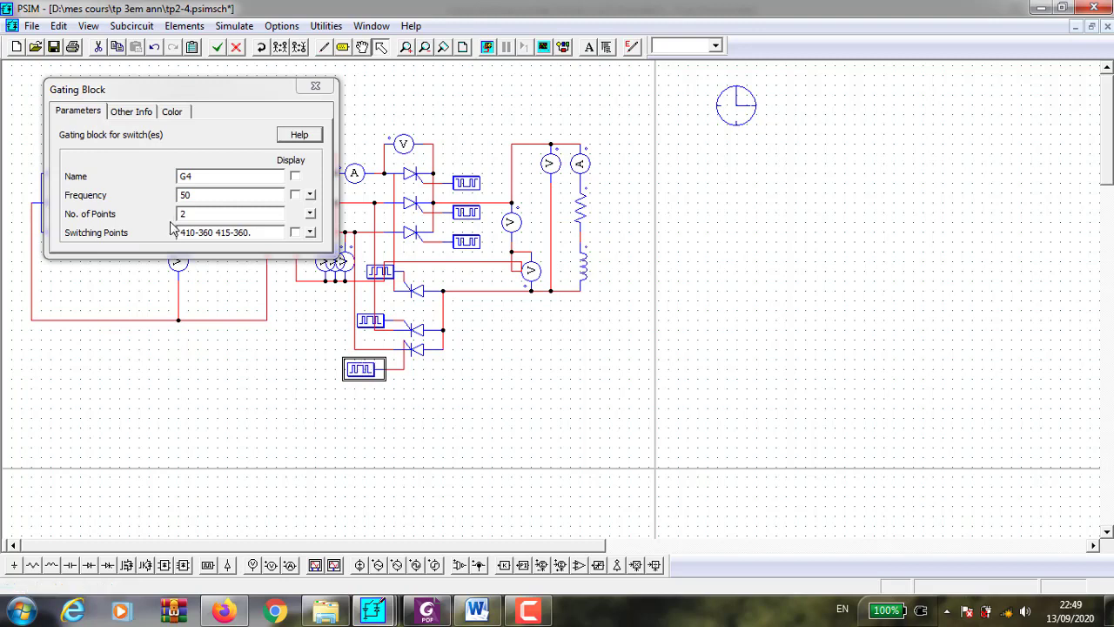
drag(186, 233, 180, 232)
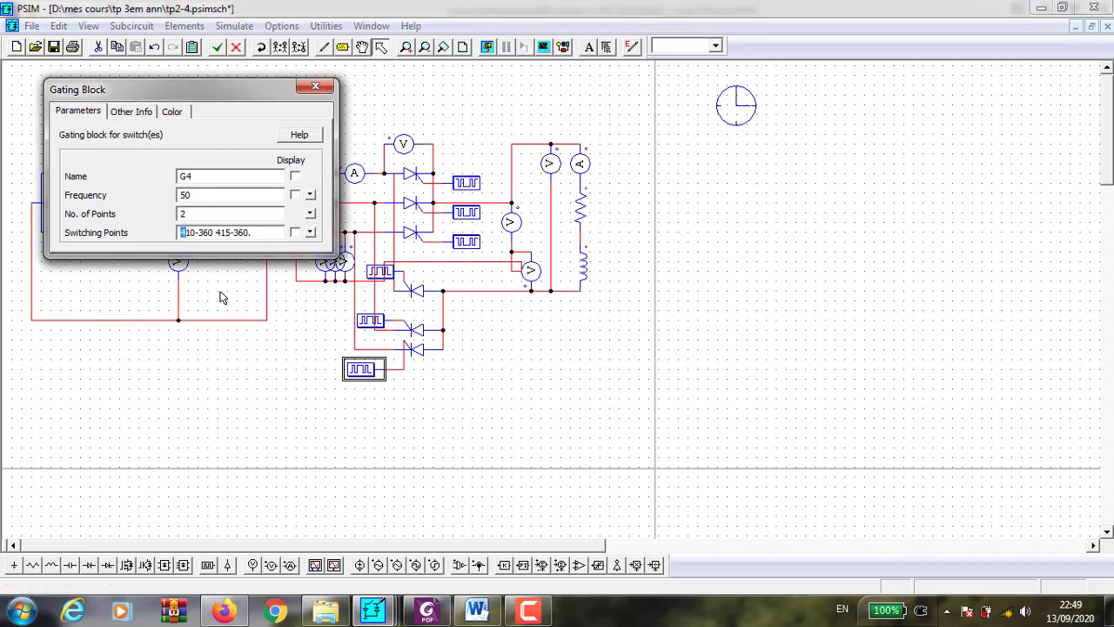
text(5)
text(5)
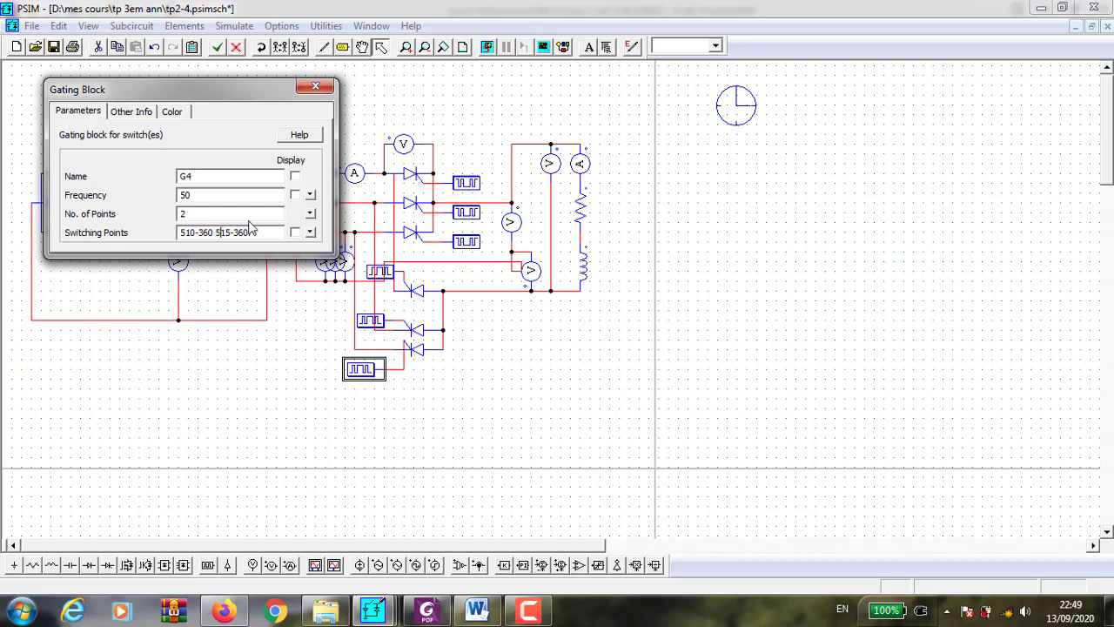
click(315, 87)
click(555, 403)
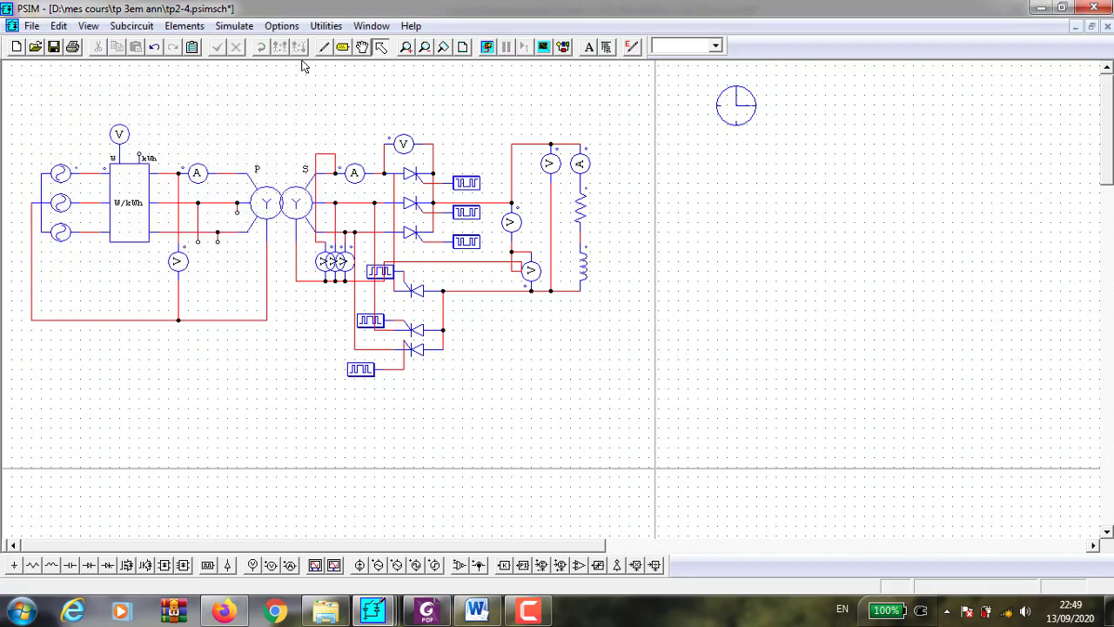
- Run the simulation and plot the rectifier output voltage Ud in a maximized Simview graph
click(464, 48)
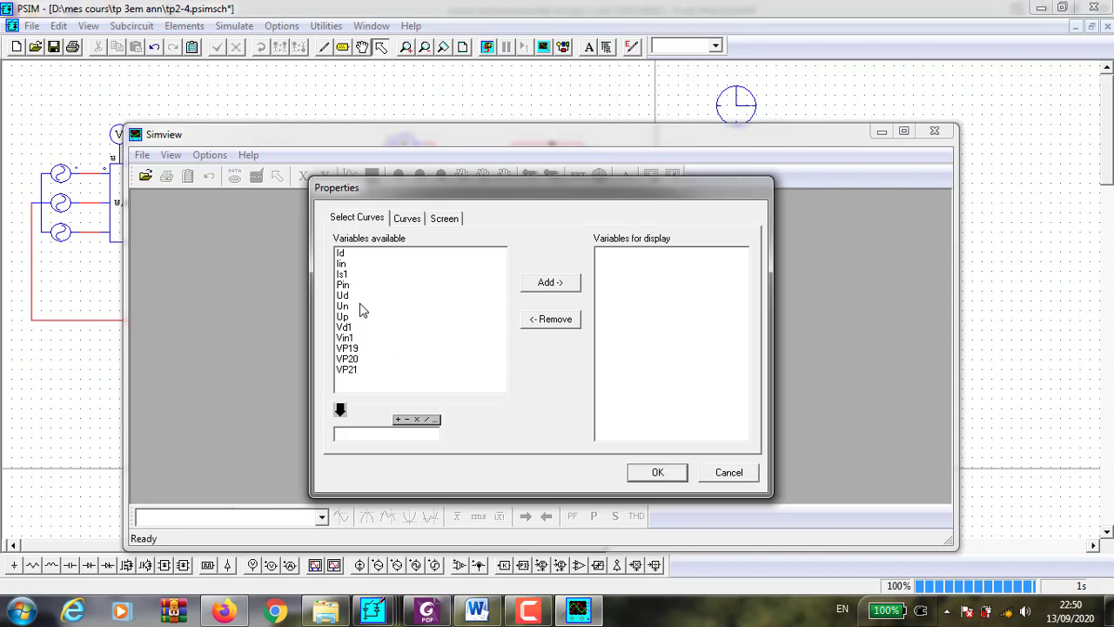
click(361, 296)
click(551, 283)
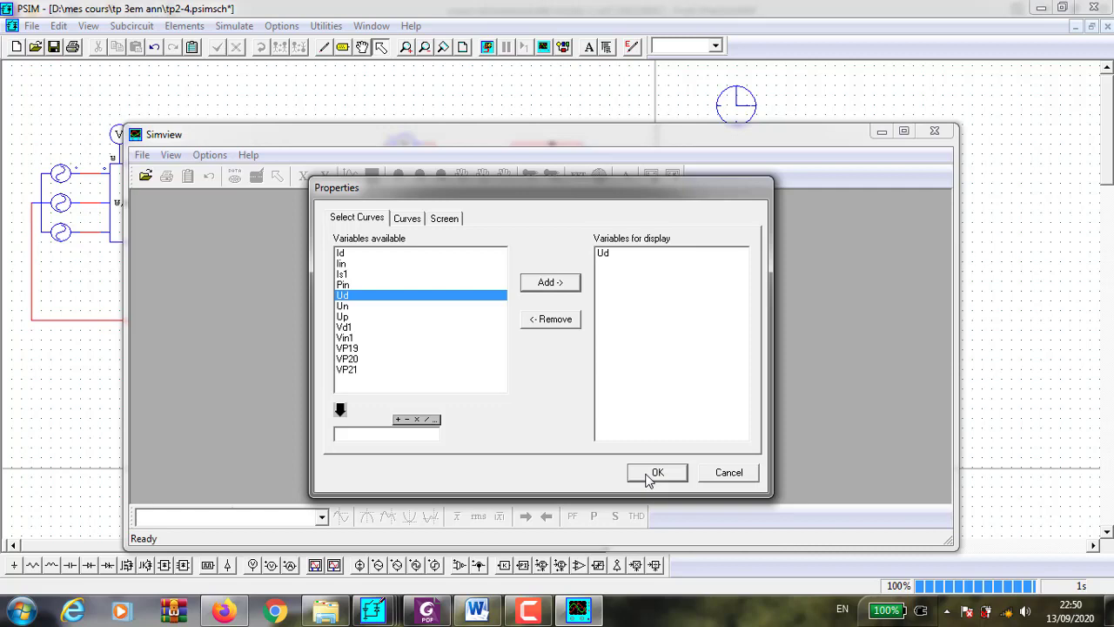
click(650, 477)
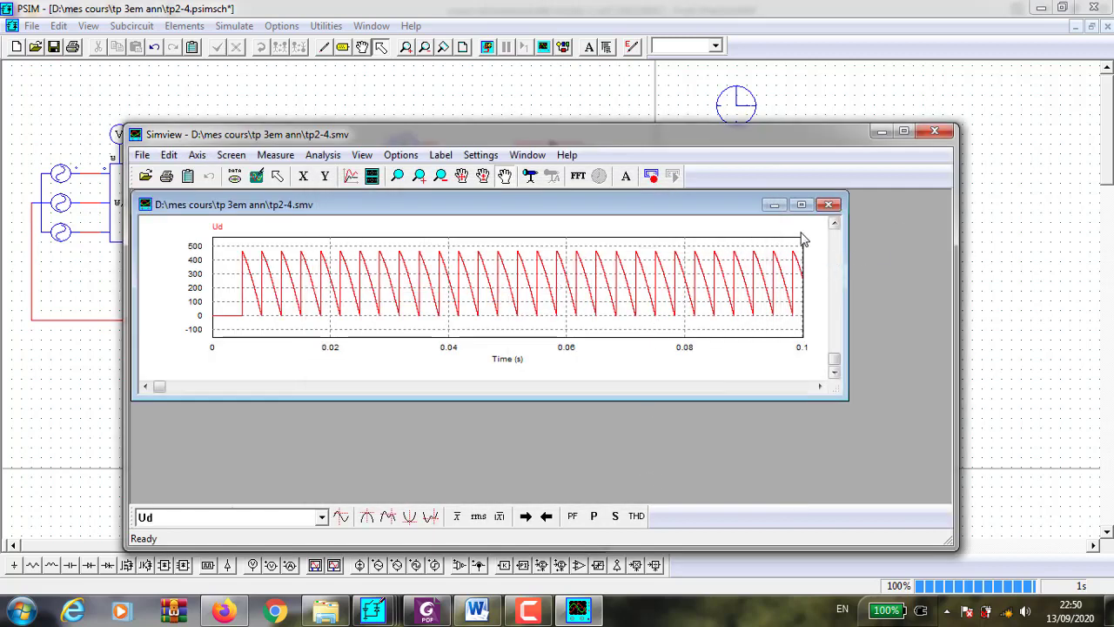
click(802, 204)
click(904, 132)
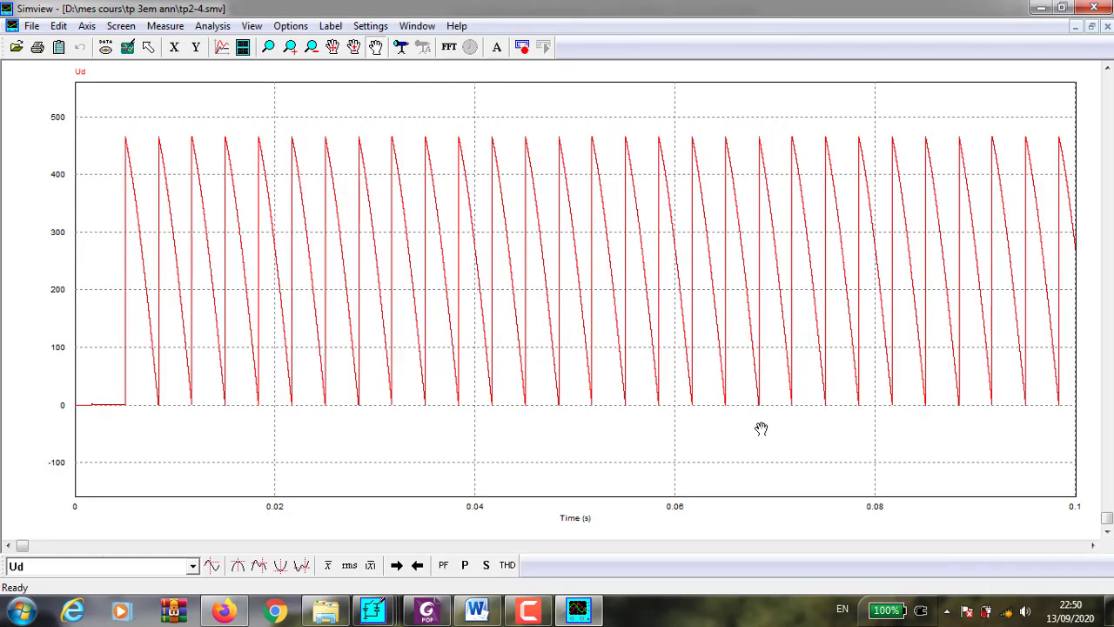
- Zoom in on the Ud waveform around 0.034 to 0.041 s to examine its shape
click(268, 47)
drag(281, 106, 590, 457)
double_click(288, 406)
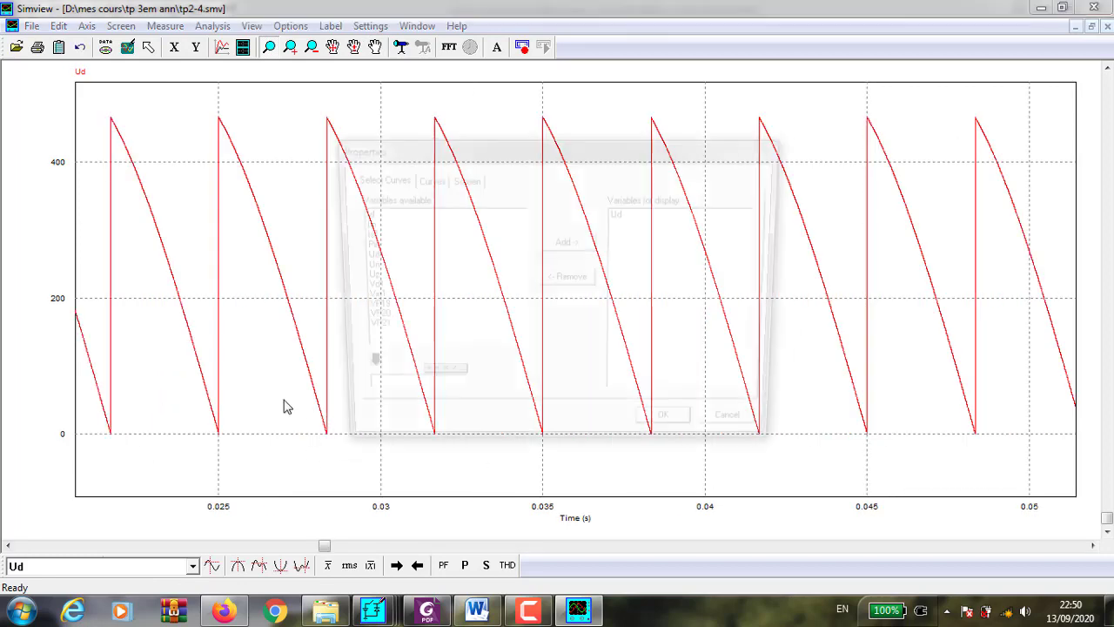
click(733, 434)
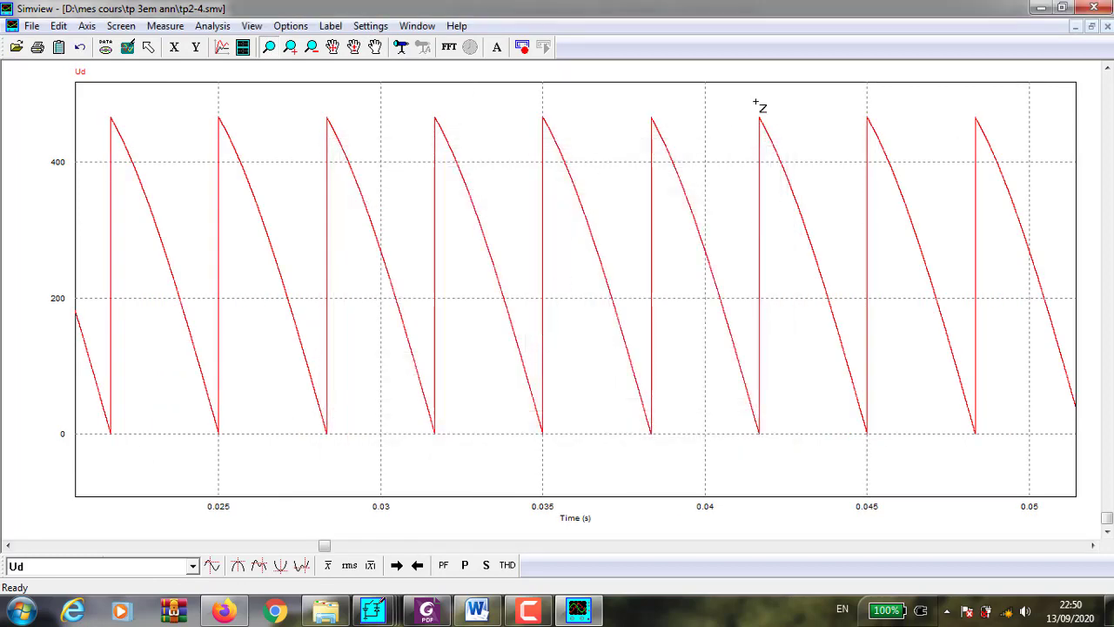
drag(756, 101, 482, 465)
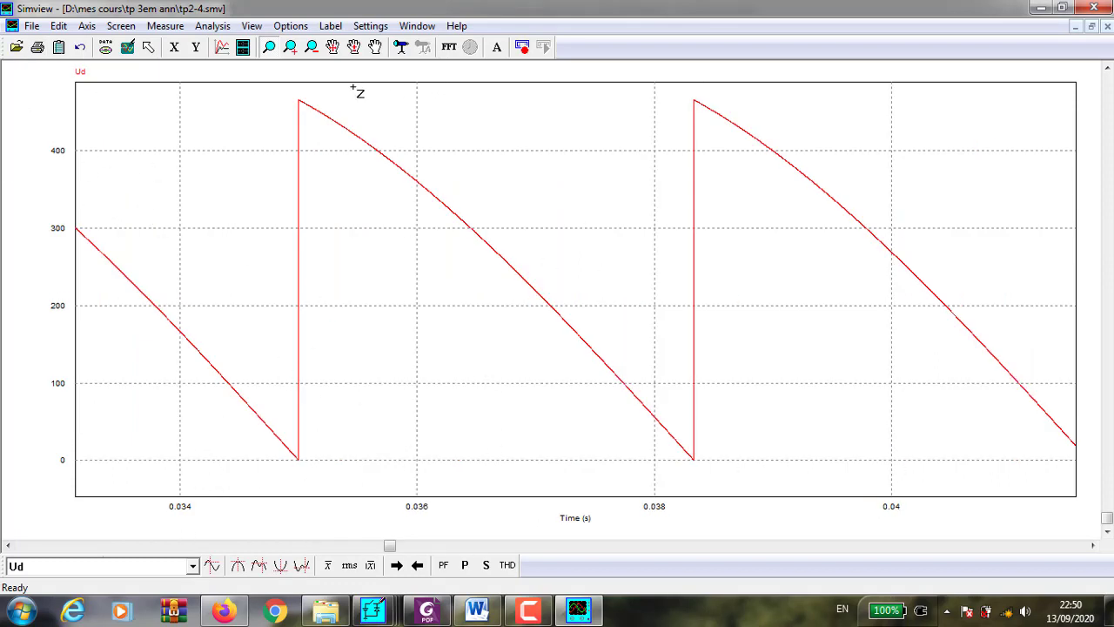
click(290, 47)
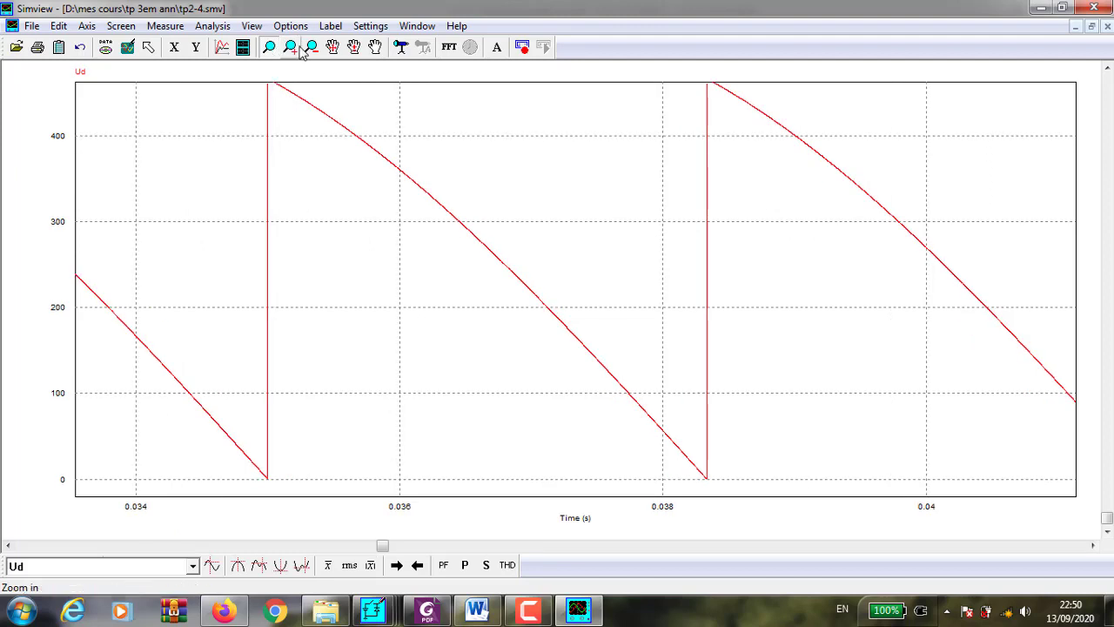
- Add a second graph below the Ud waveform displaying the Id current
click(300, 49)
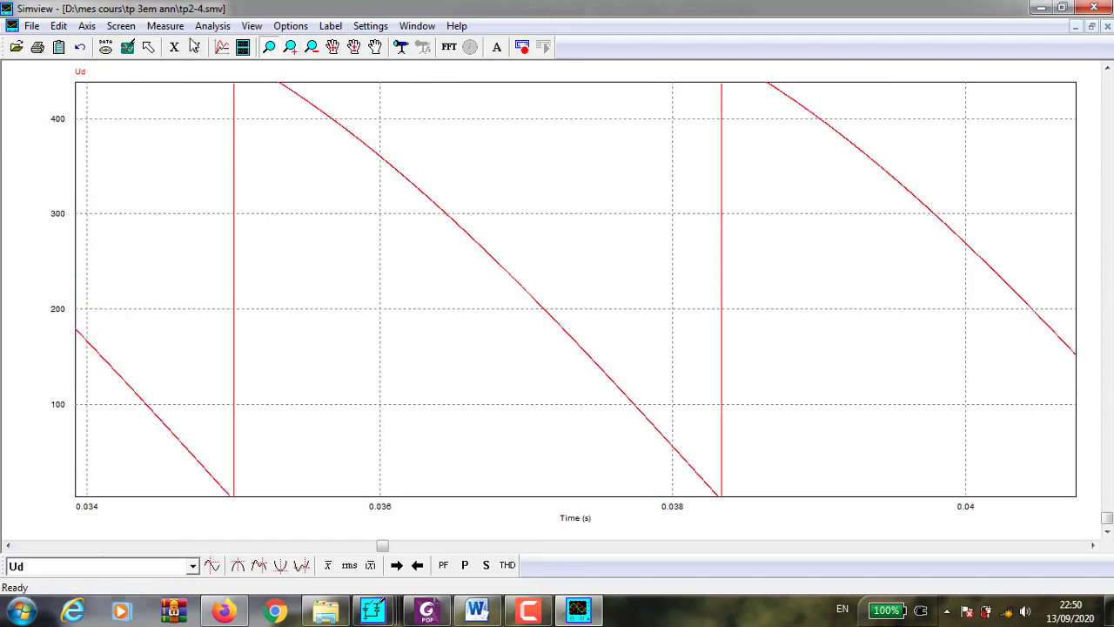
click(243, 47)
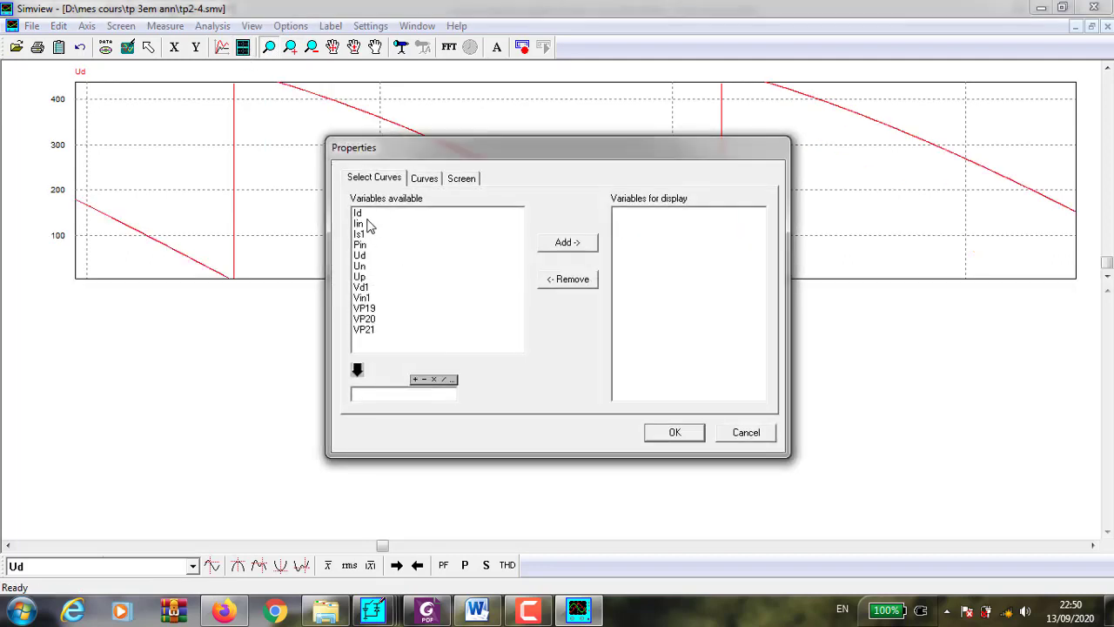
click(367, 224)
click(371, 213)
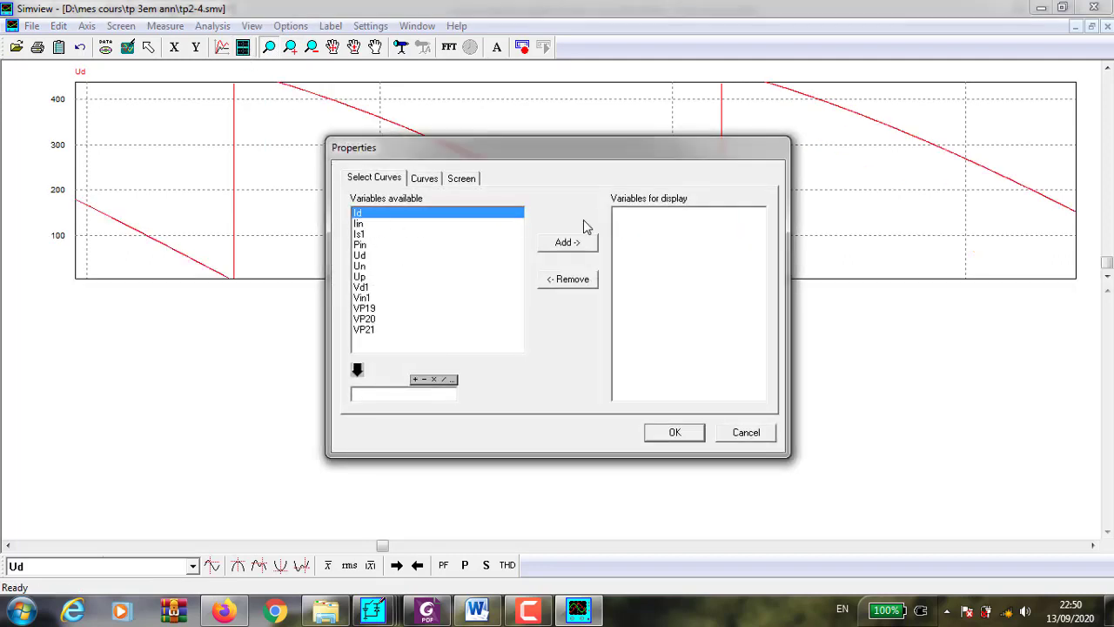
click(567, 242)
click(675, 432)
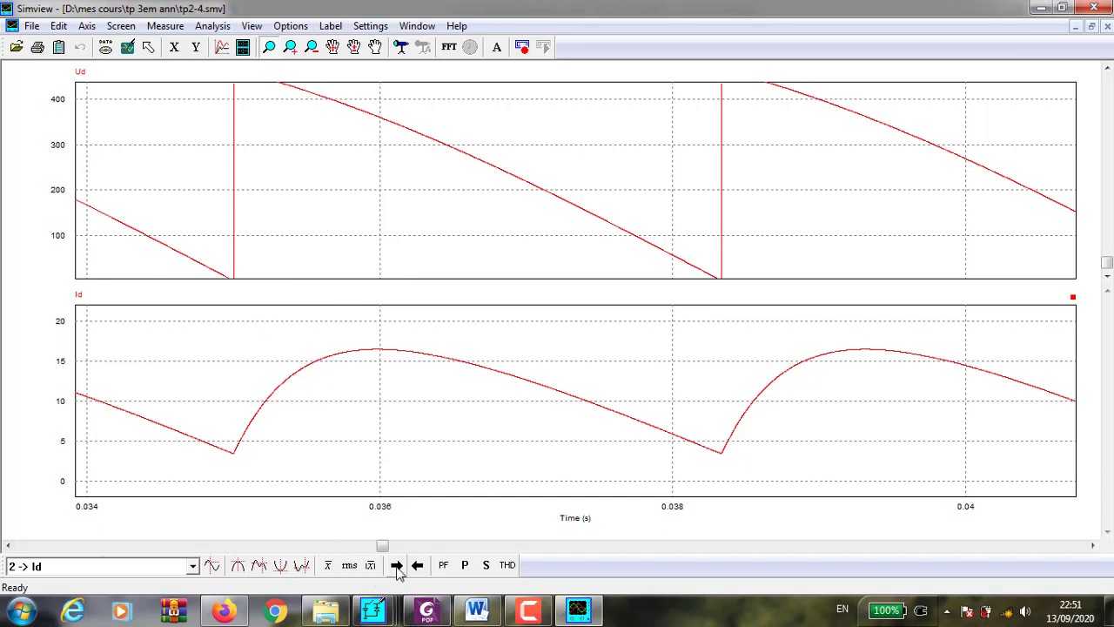
- Set the X-axis range of the Ud and Id graphs from 0.03 to 0.08 s
click(174, 47)
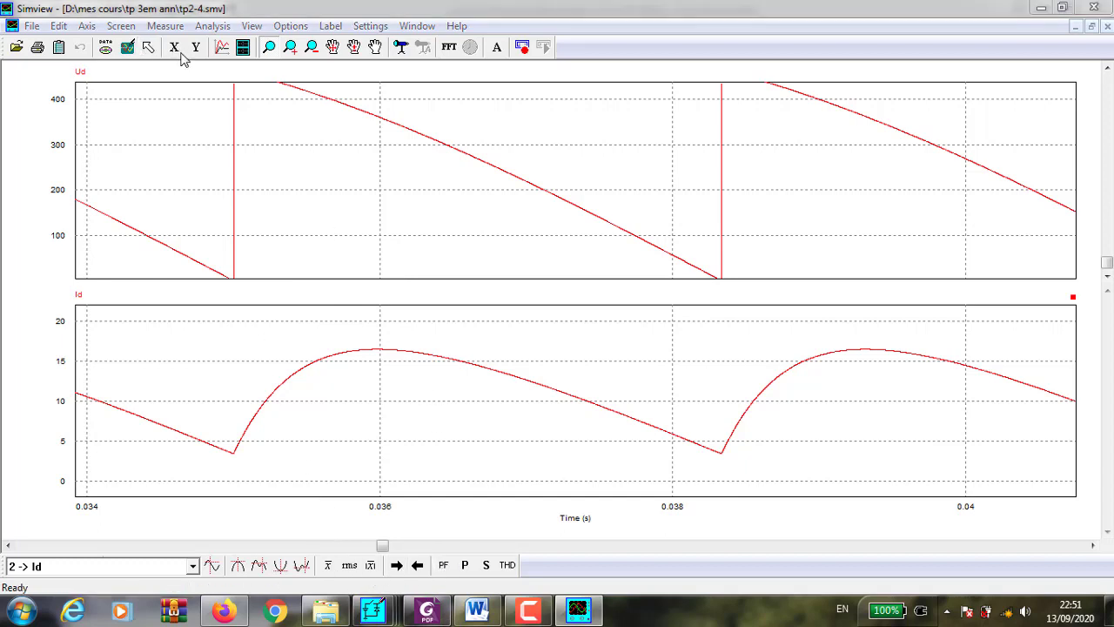
drag(560, 278, 531, 281)
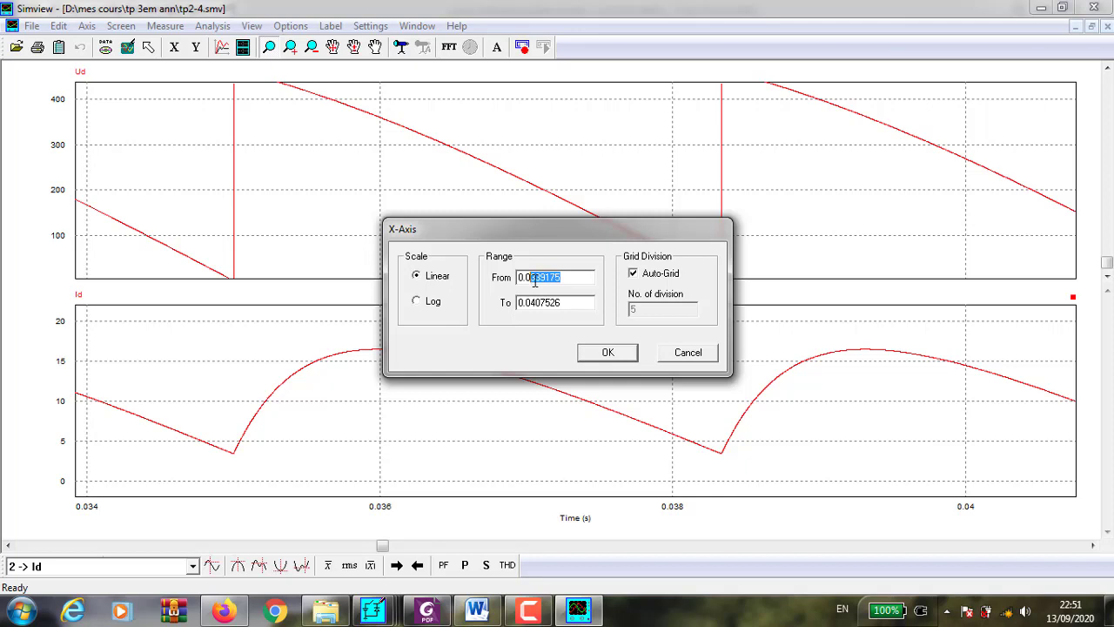
click(566, 302)
drag(564, 276, 525, 276)
text(3)
key(BackSpace)
key(BackSpace)
click(601, 357)
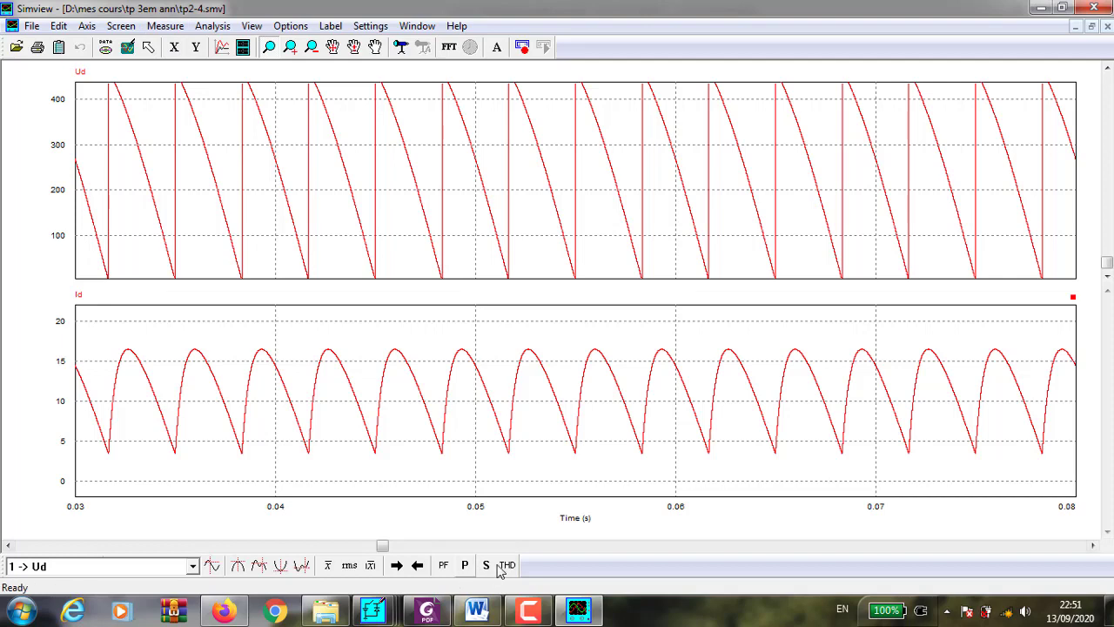
- Measure the average values of Ud and Id, and try to compute the real power from the separate graphs
click(329, 565)
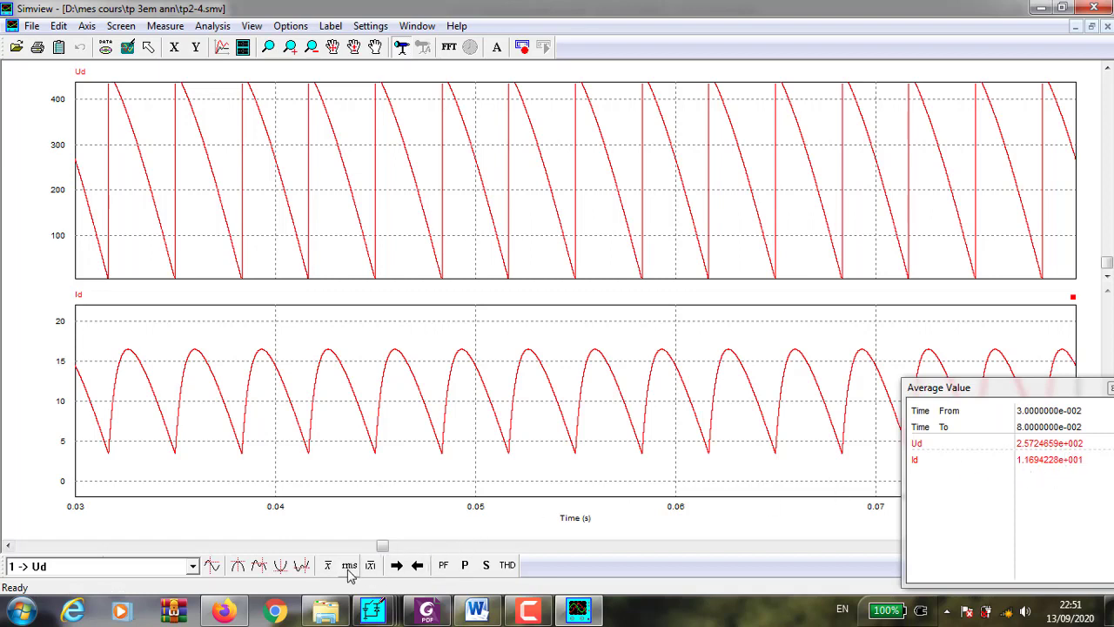
click(464, 566)
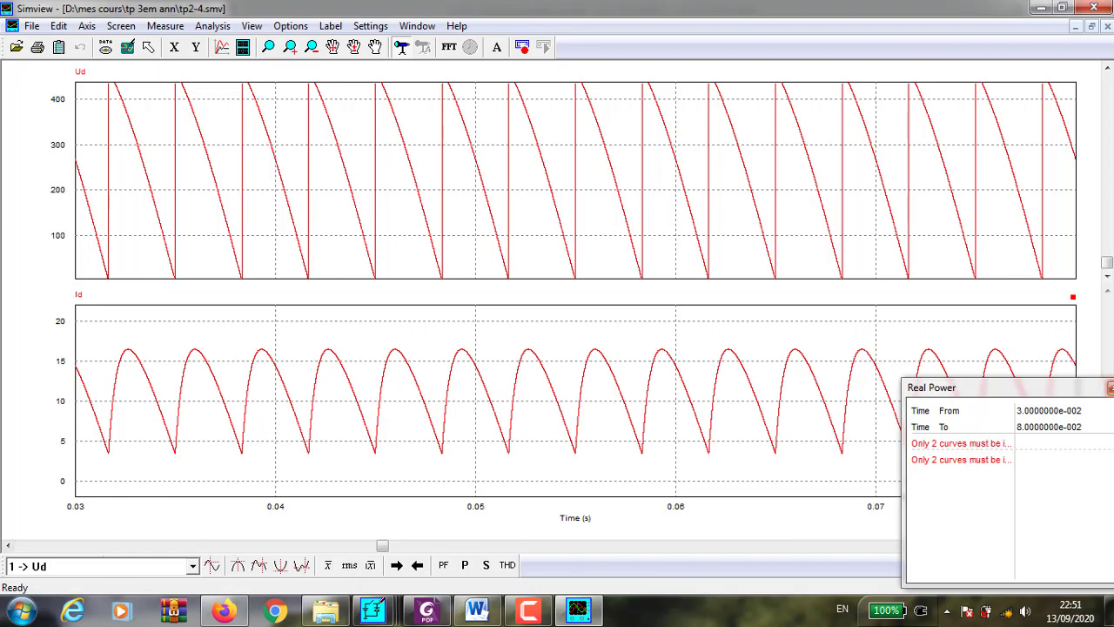
click(1109, 388)
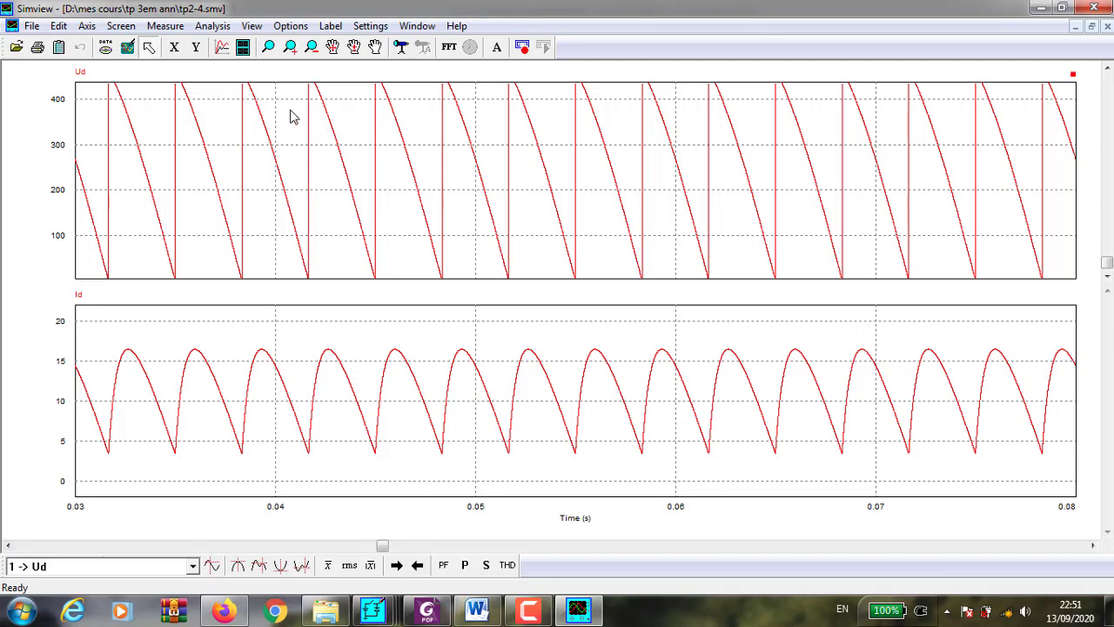
- Overlay Id on the Ud graph and measure the real power of Ud vs. Id
click(222, 47)
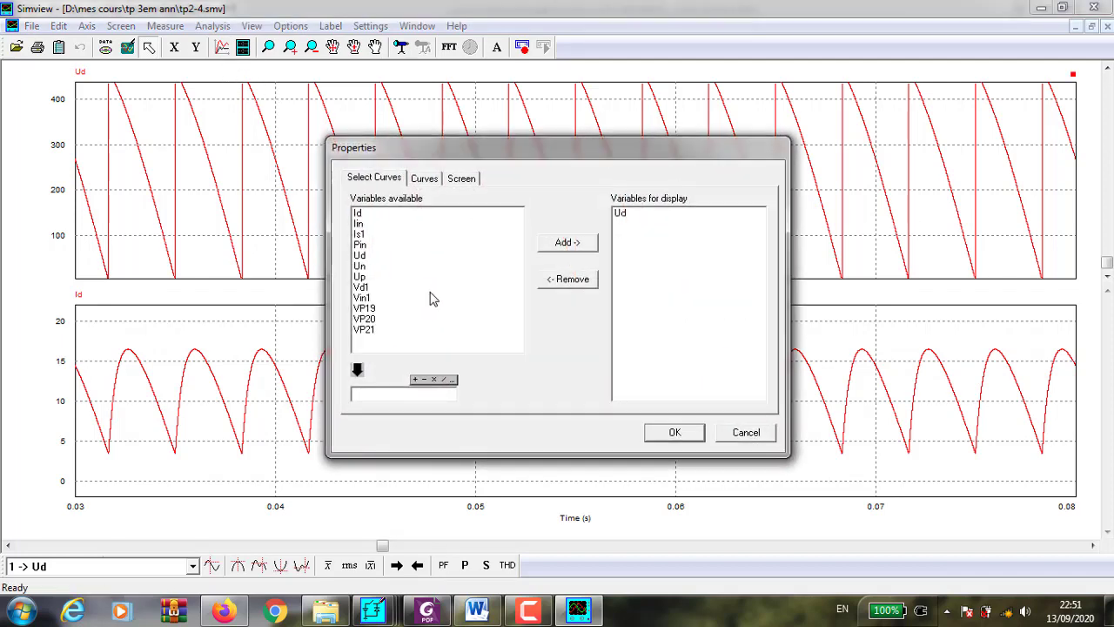
click(364, 214)
click(557, 246)
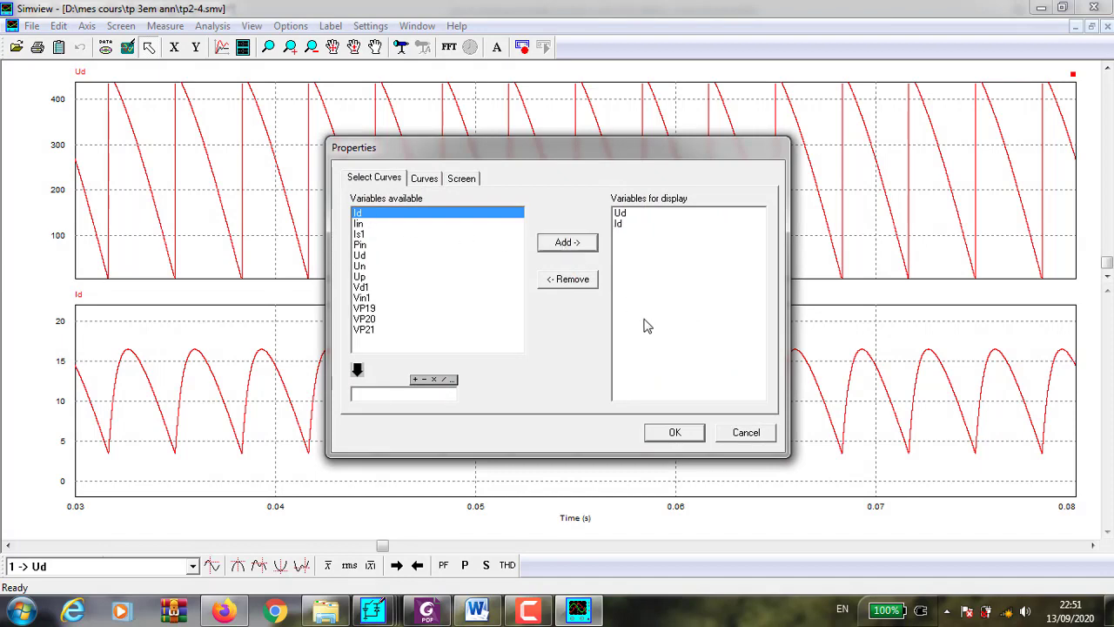
click(662, 435)
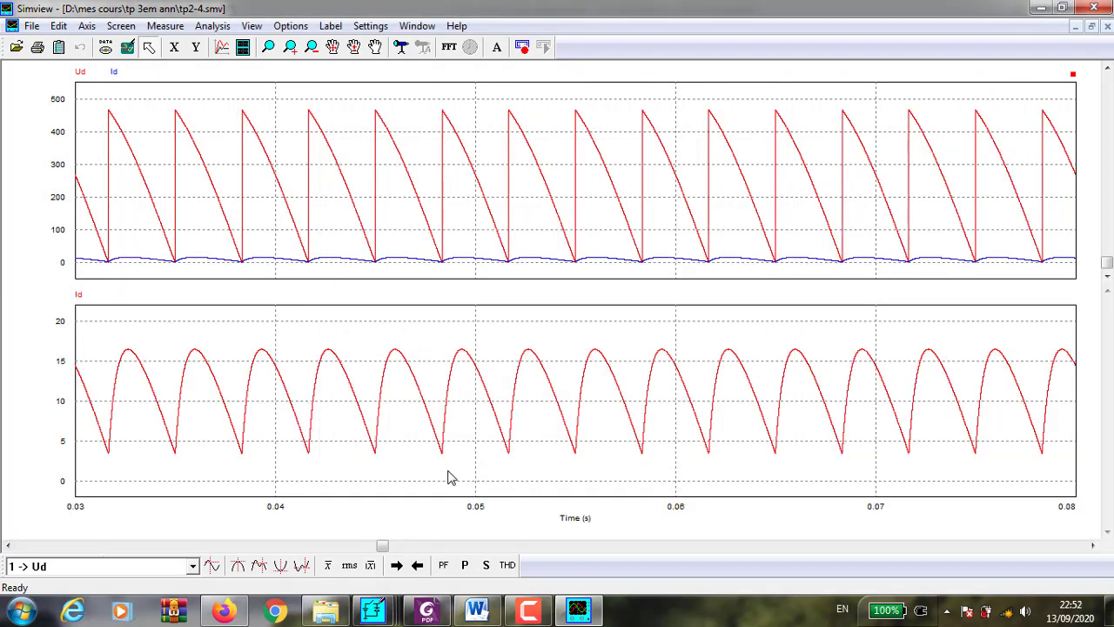
click(465, 566)
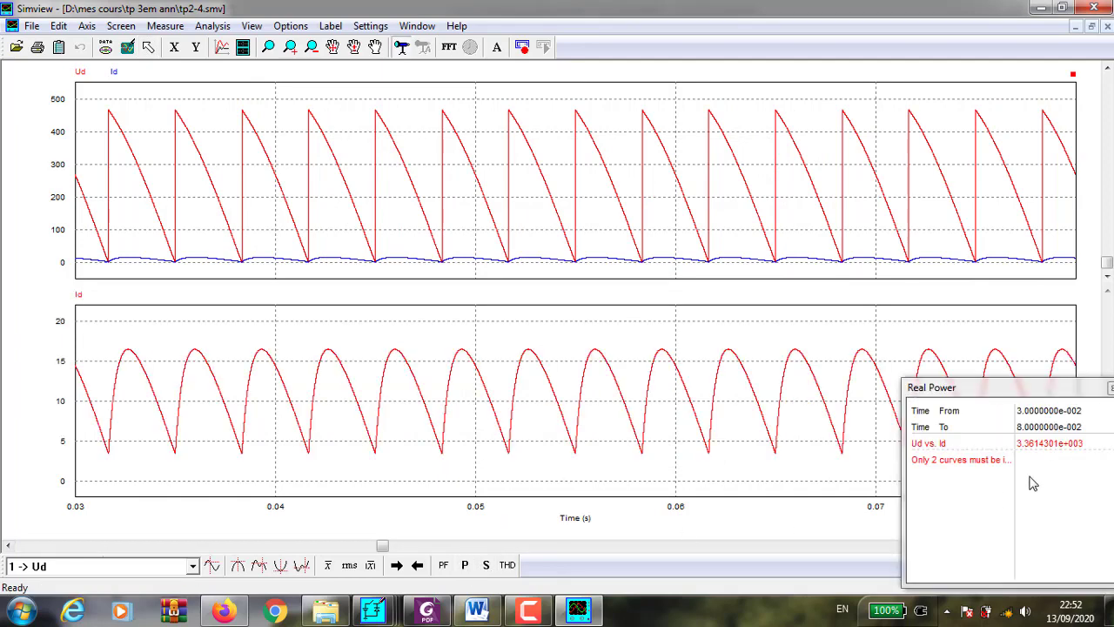
click(1110, 388)
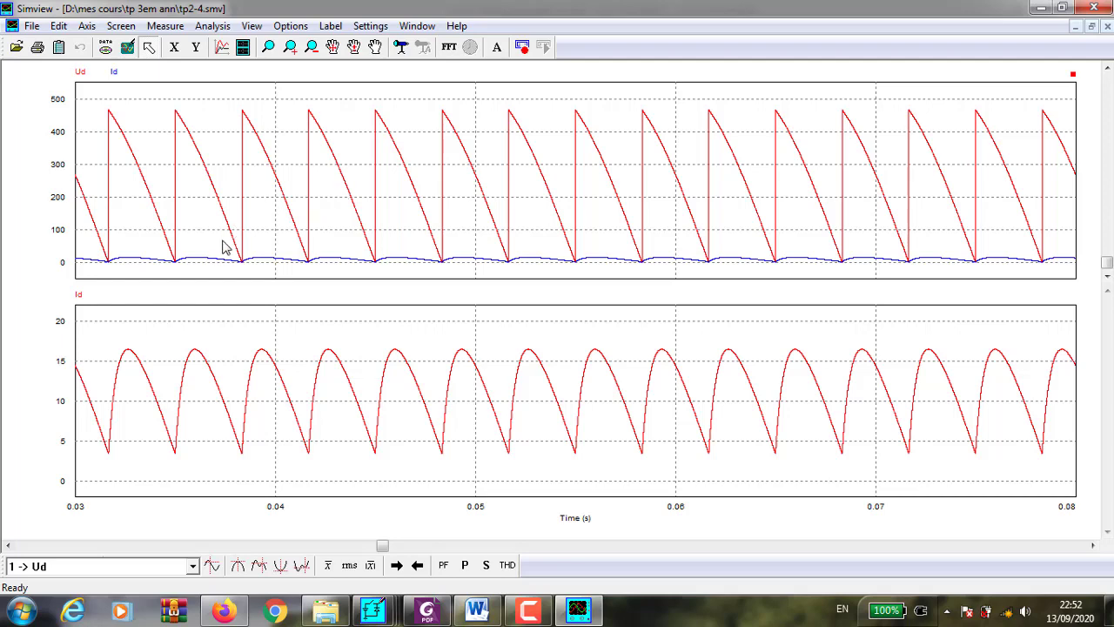
- Switch to the PSIM window containing the tp3-3 schematic with three thyristors
click(373, 609)
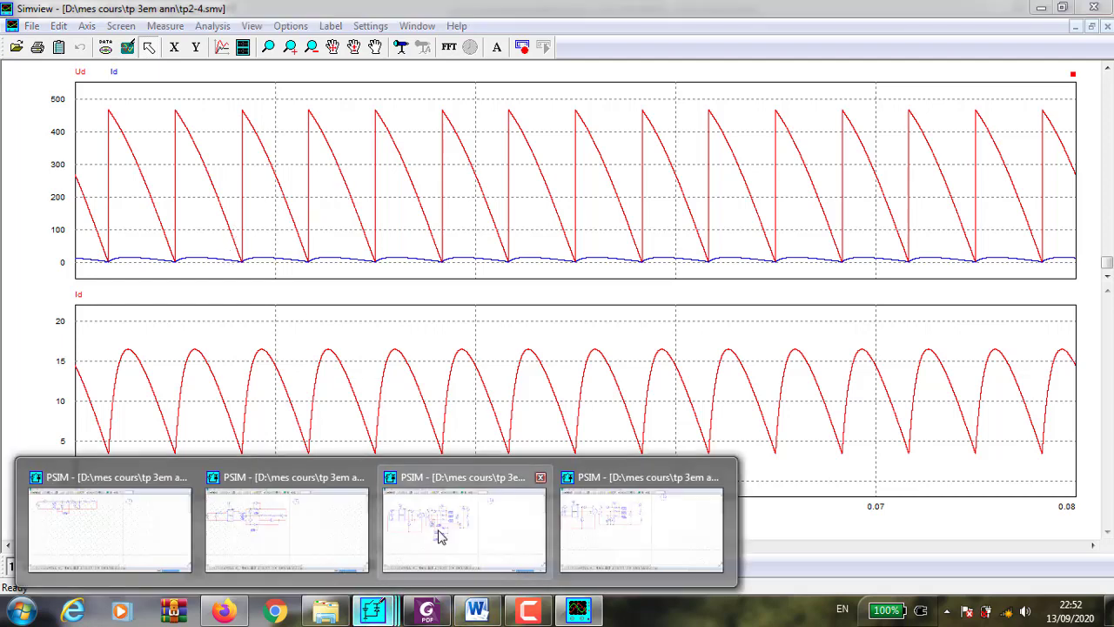
click(440, 536)
click(372, 609)
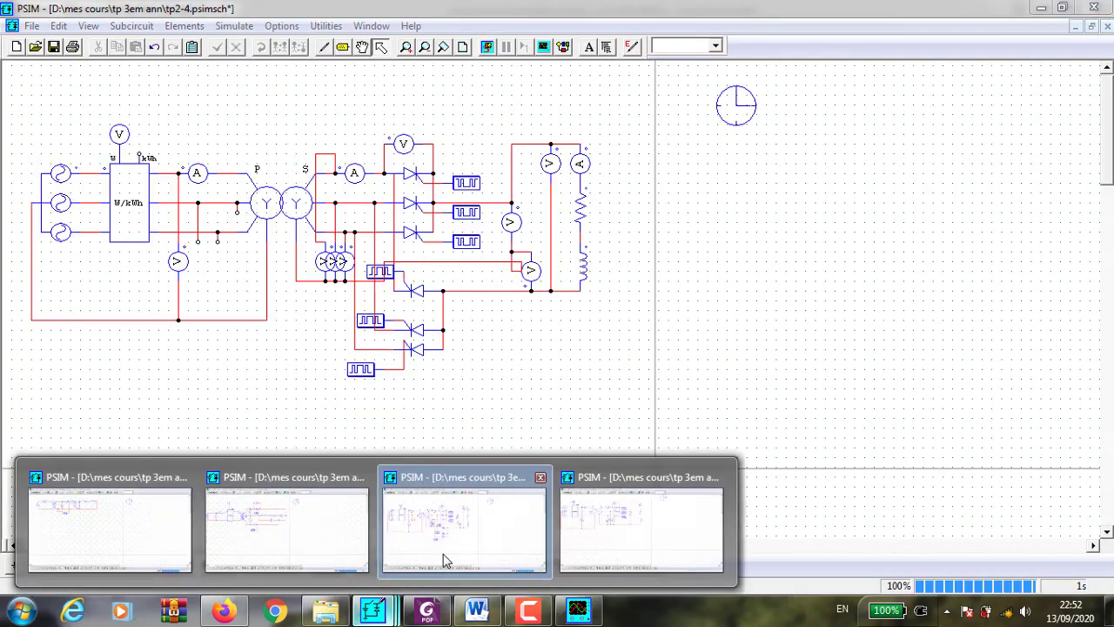
click(442, 553)
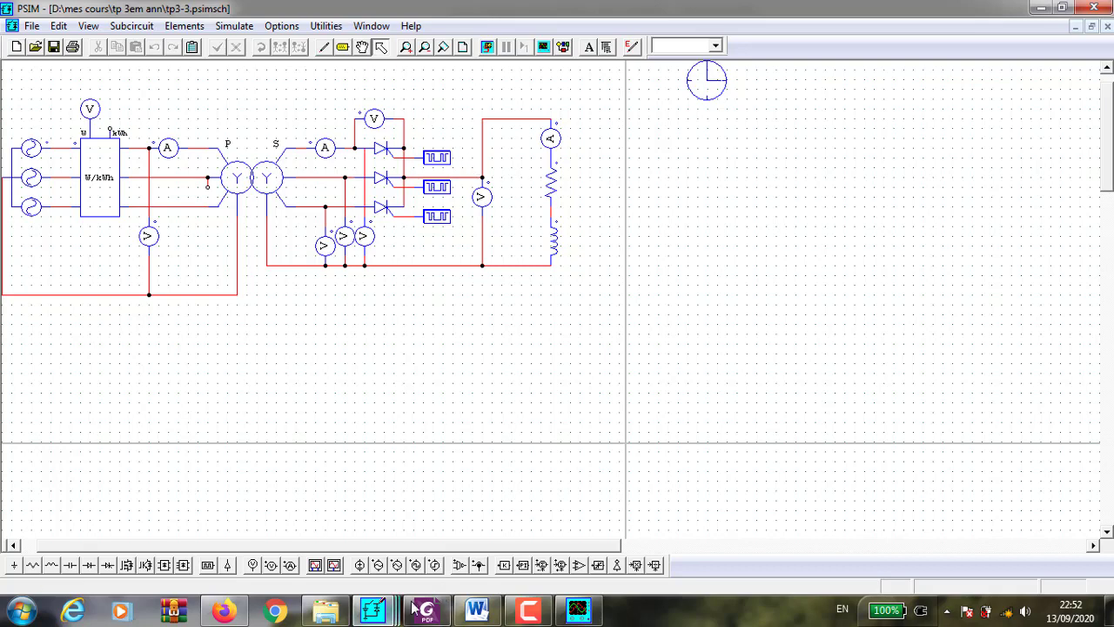
click(372, 610)
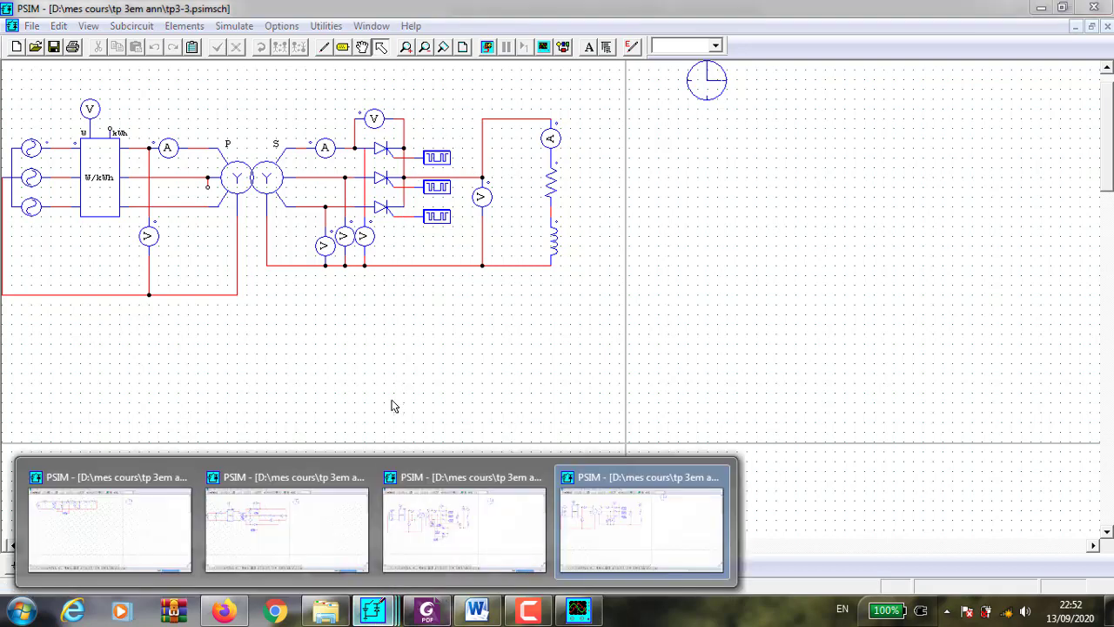
click(456, 544)
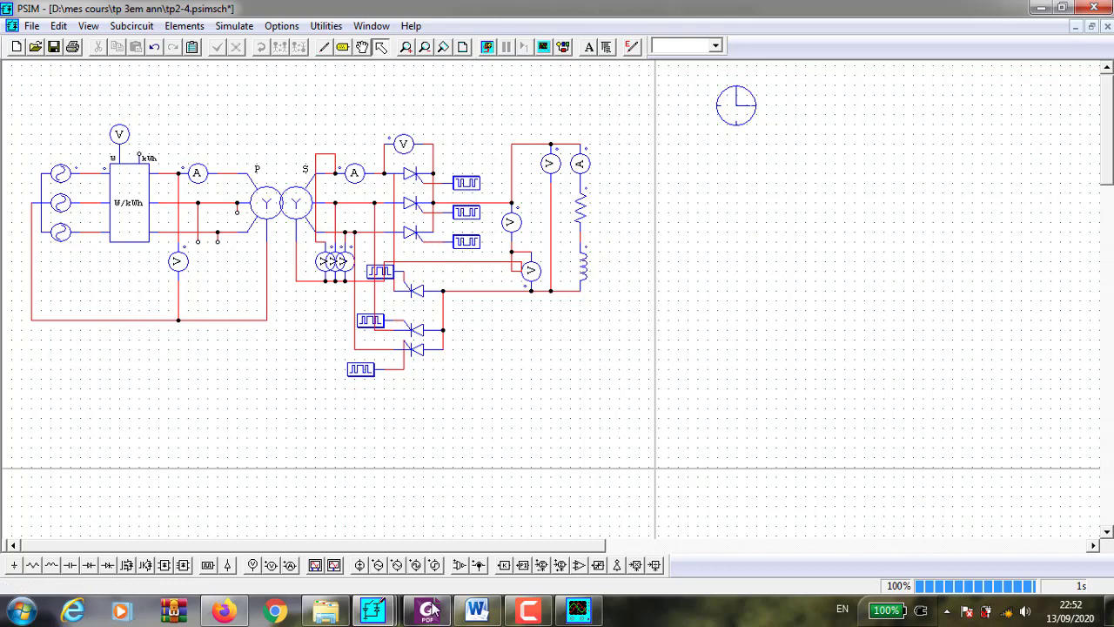
mouse_move(372, 610)
click(567, 558)
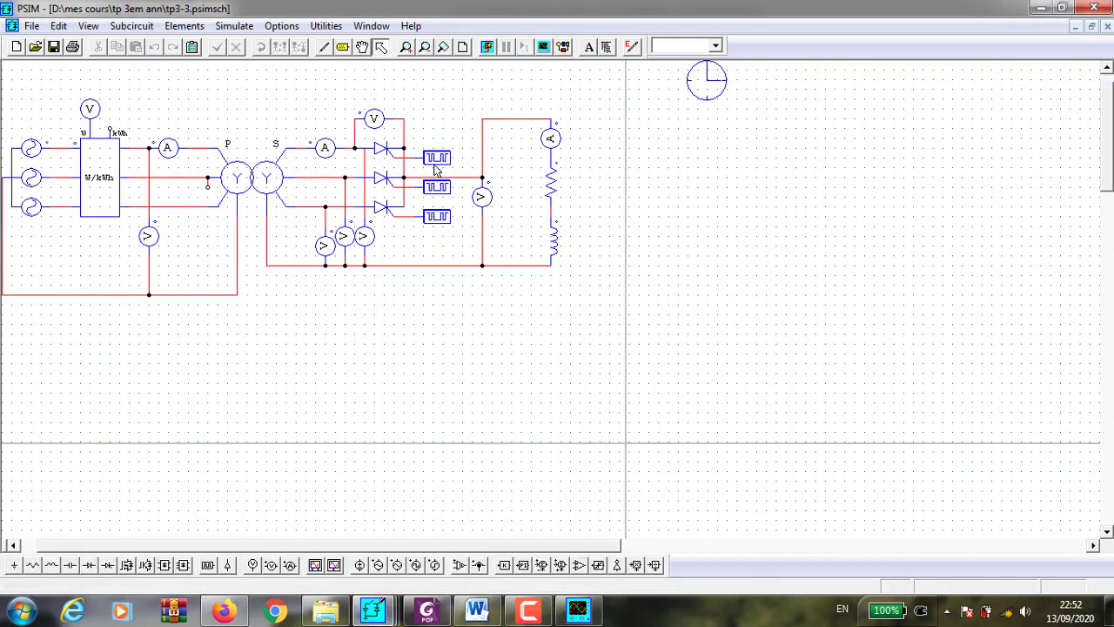
- Set gating block G1's frequency to 50 and its switching points to 90 and 95
double_click(437, 161)
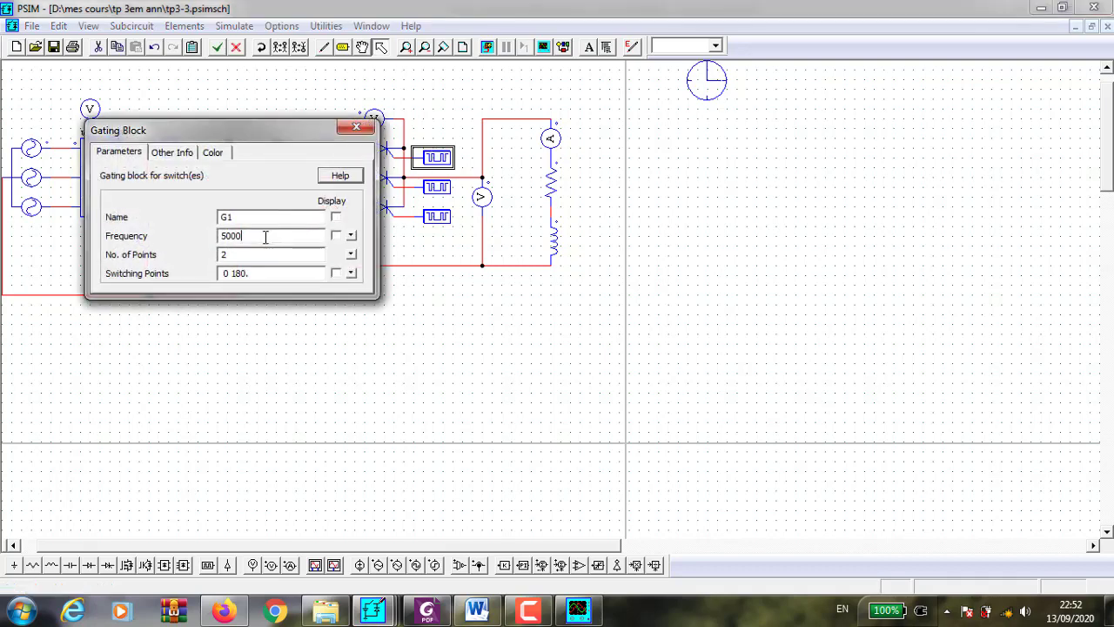
key(BackSpace)
text(0 95)
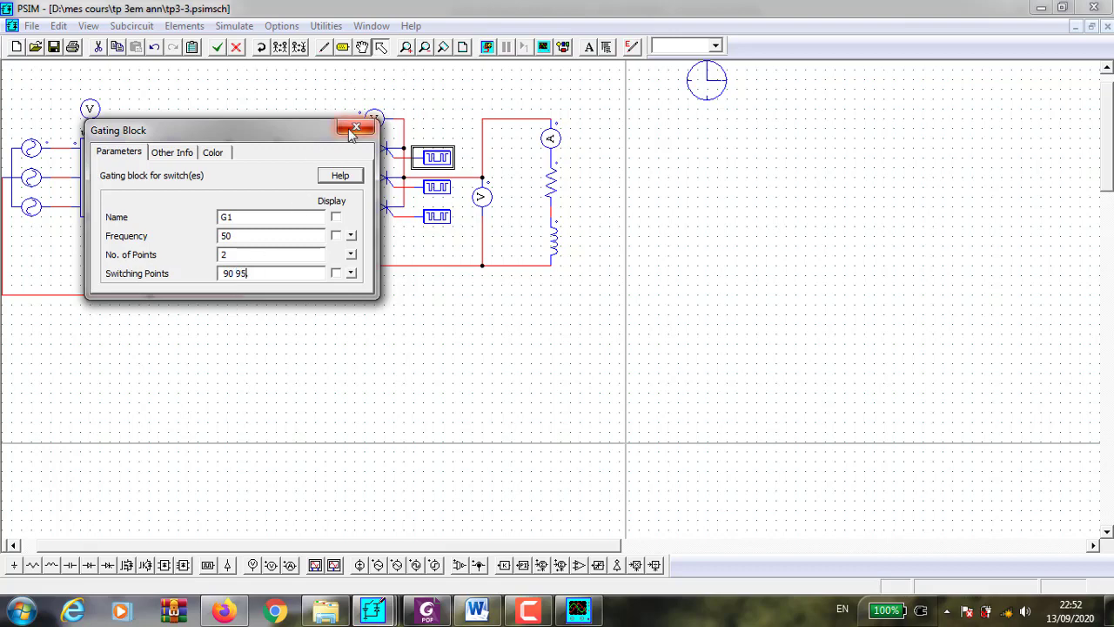
click(355, 129)
- Change the switching points of gating block G2, starting at 210
double_click(436, 184)
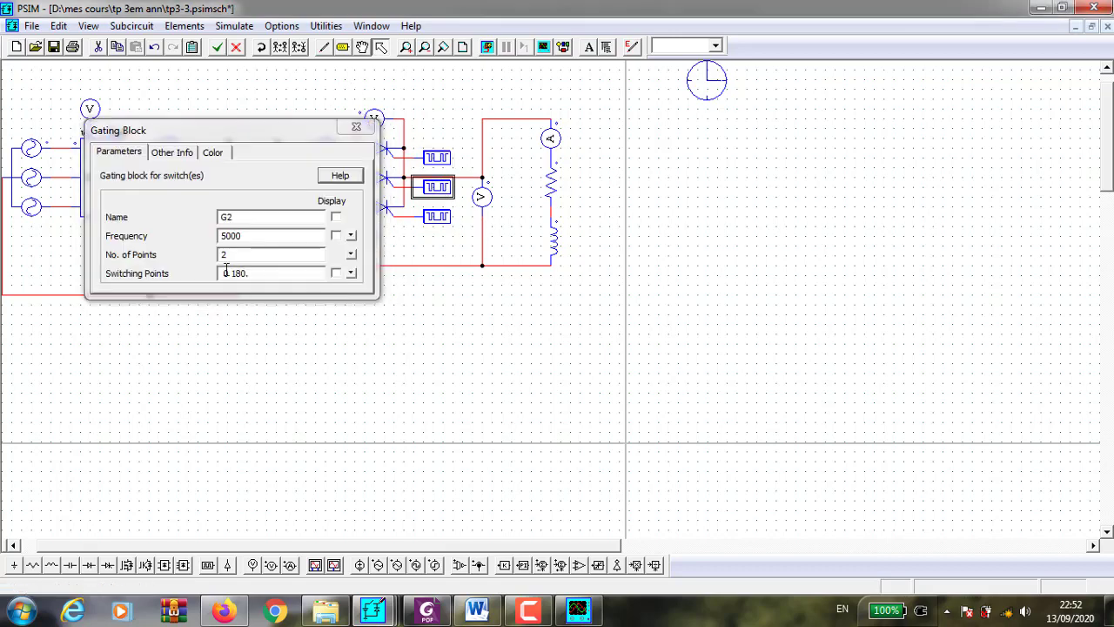
double_click(226, 272)
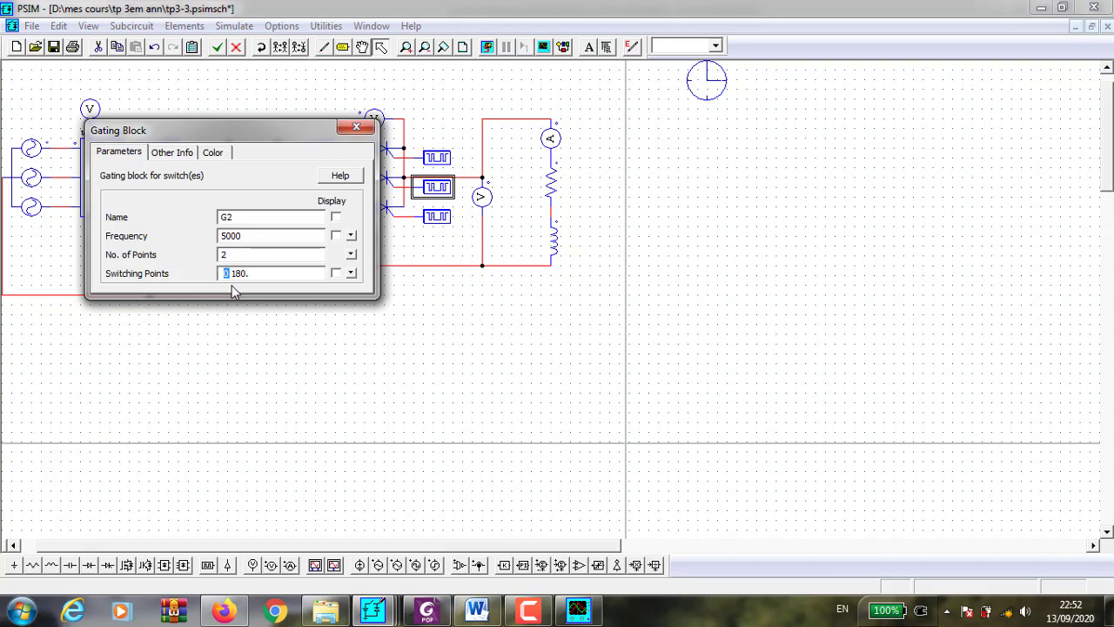
text(210)
click(356, 127)
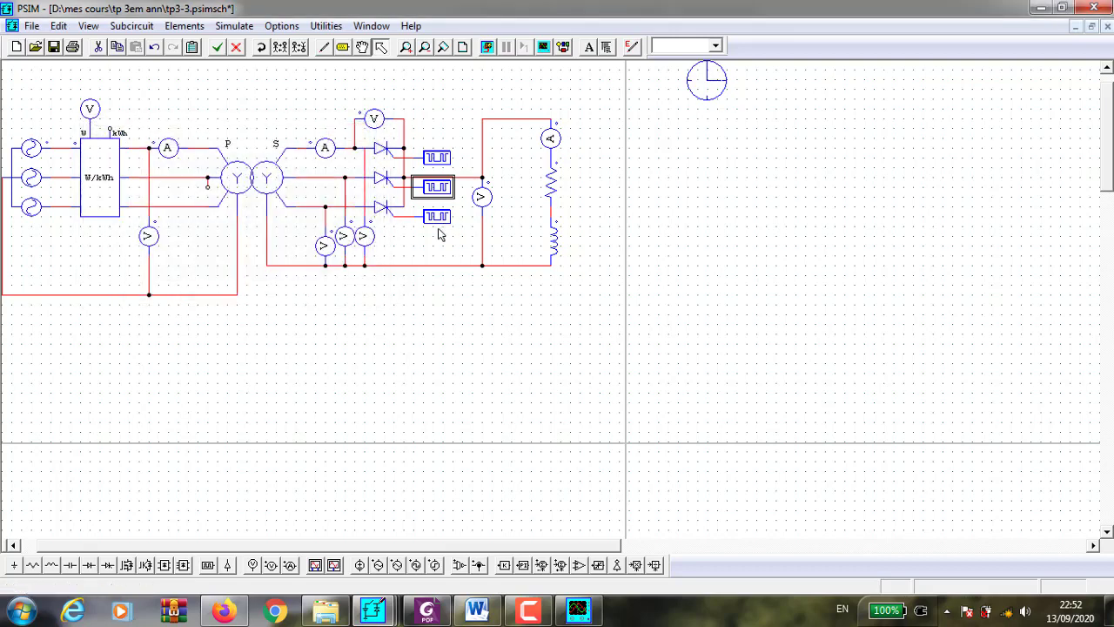
- Set the switching points of gating block G3 to 330 and 335
double_click(433, 216)
double_click(223, 273)
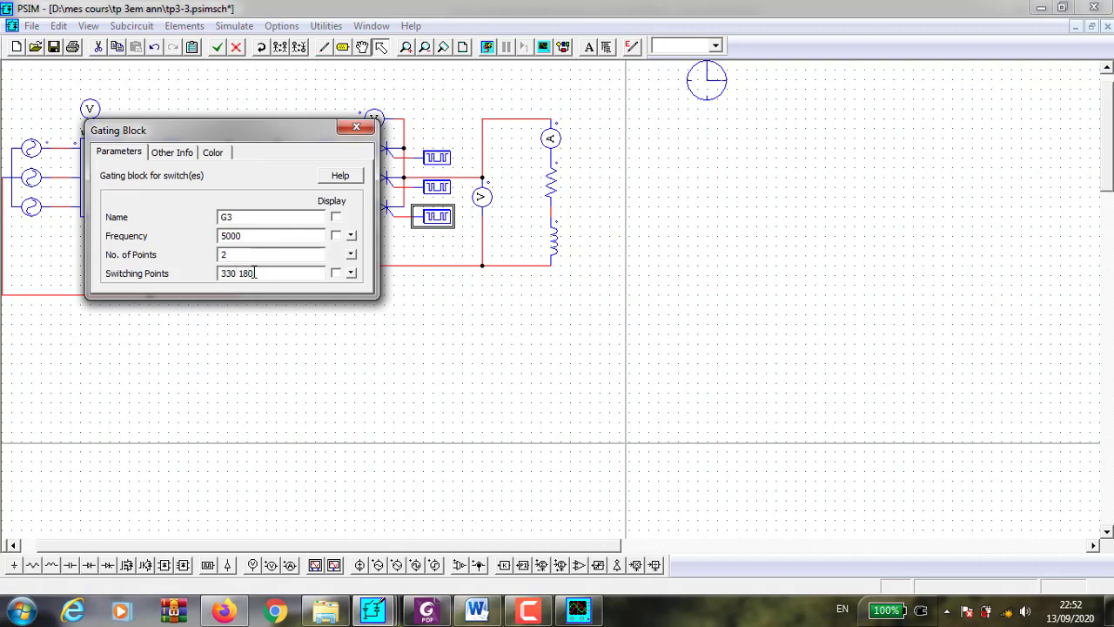
text(335)
click(356, 127)
click(347, 292)
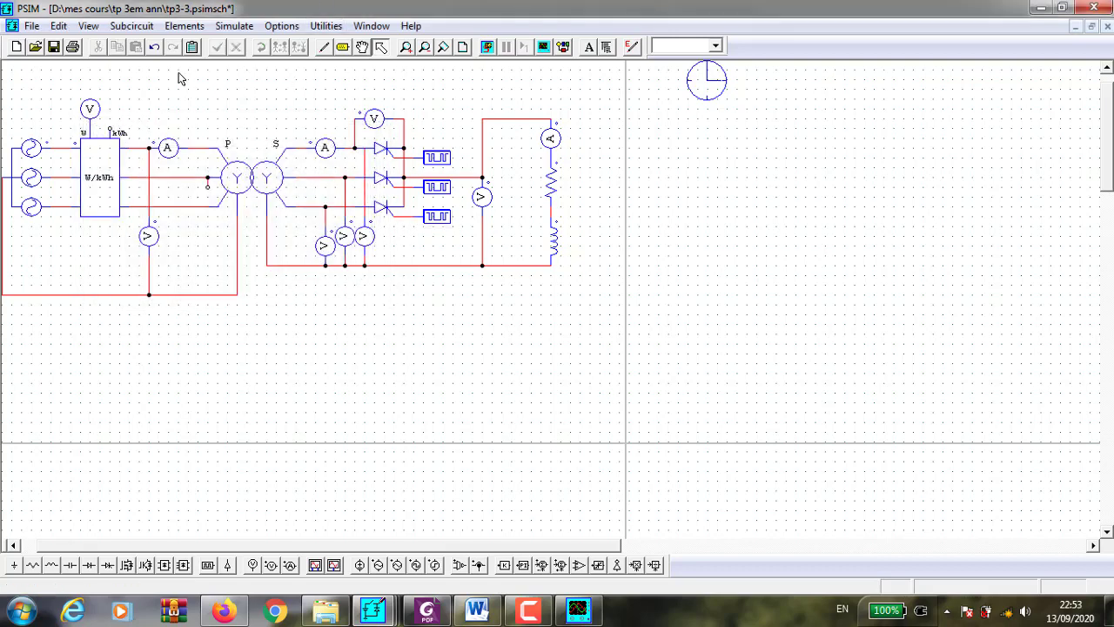
click(489, 48)
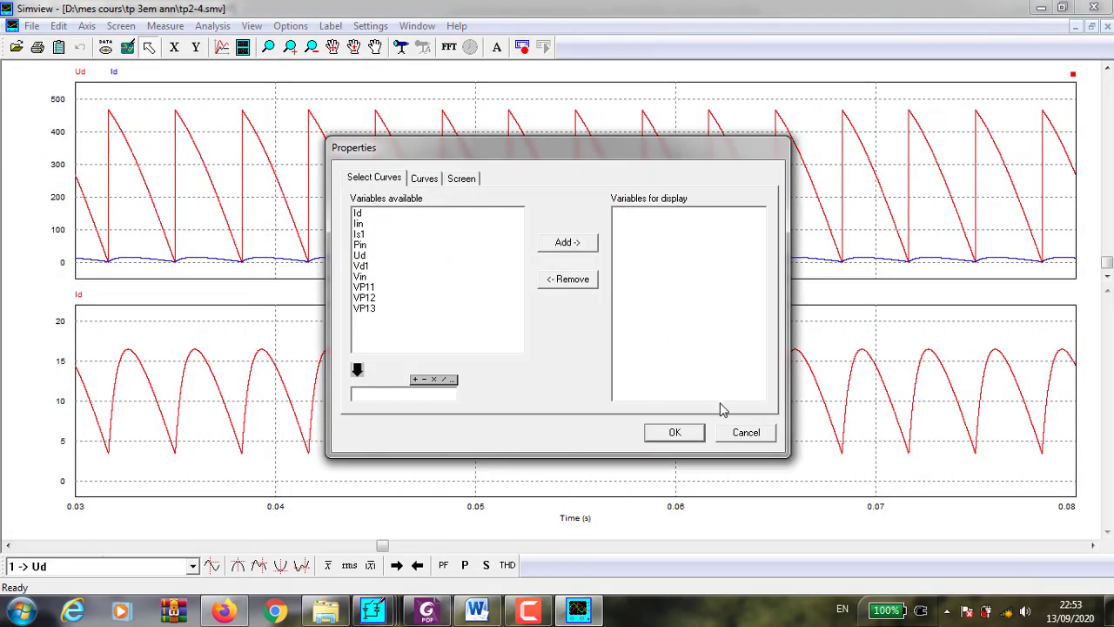
click(747, 433)
click(1095, 7)
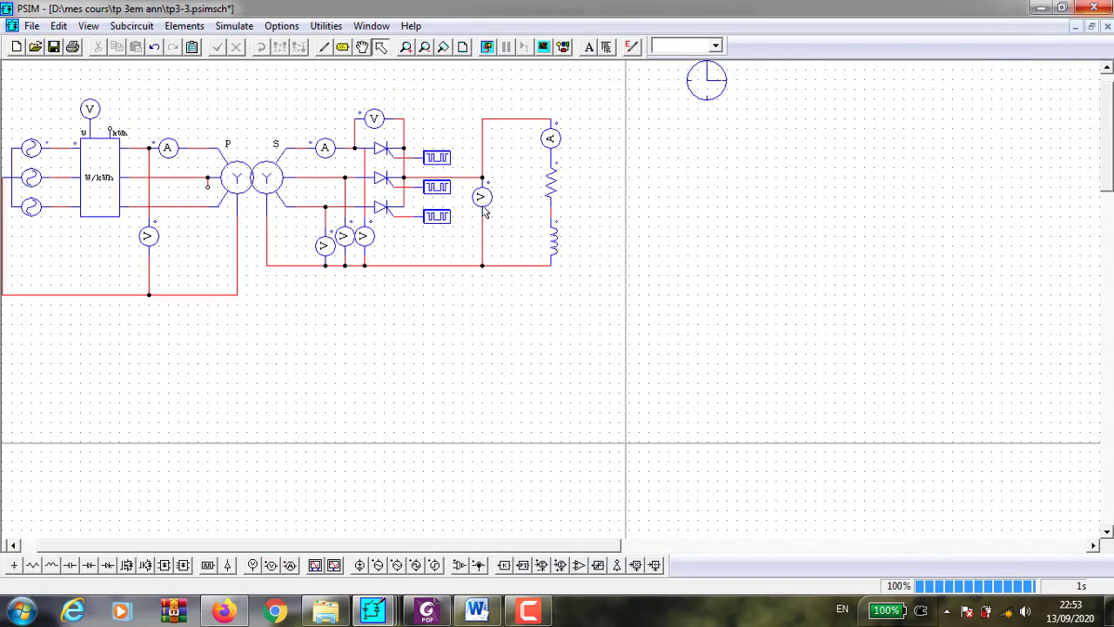
- Simulate the tp3-3 circuit and examine the output voltage Ud in a maximized graph before closing Simview
click(487, 47)
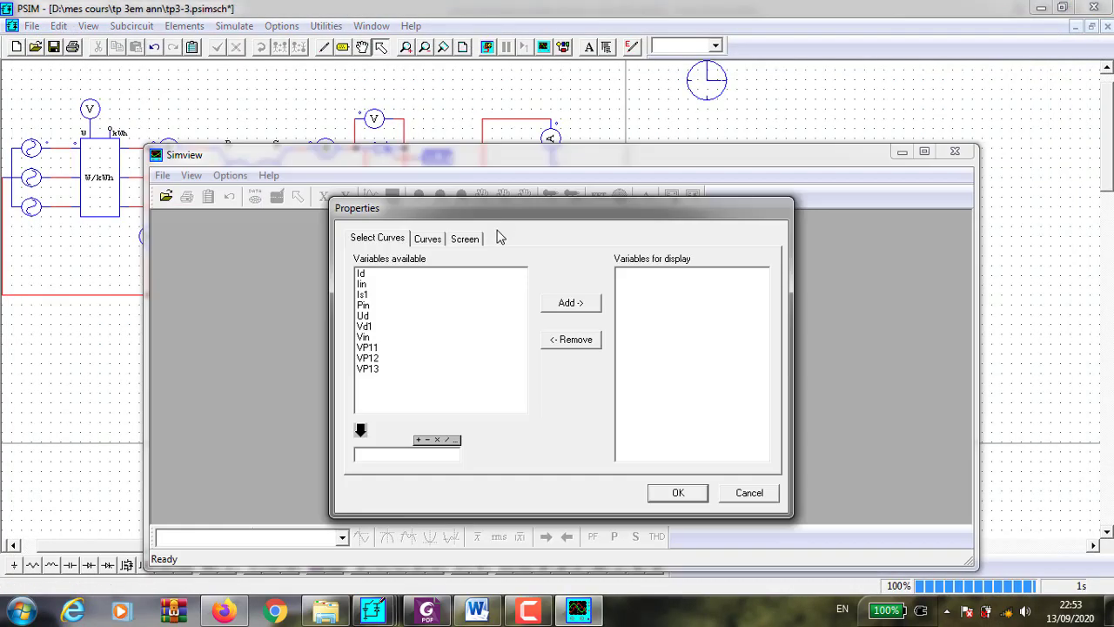
click(377, 315)
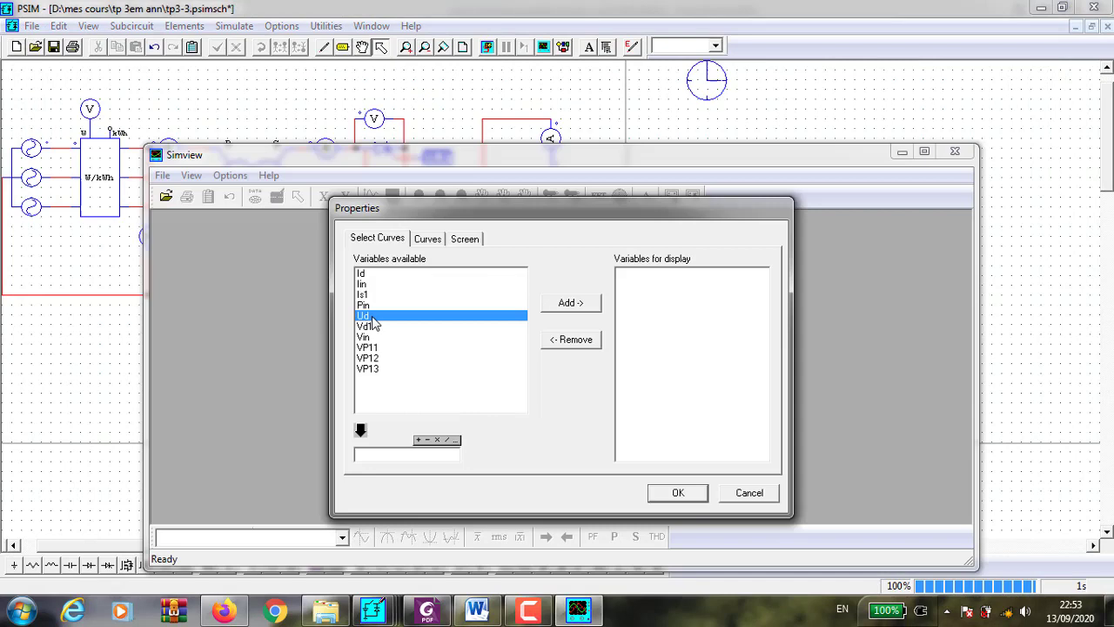
click(550, 304)
click(672, 495)
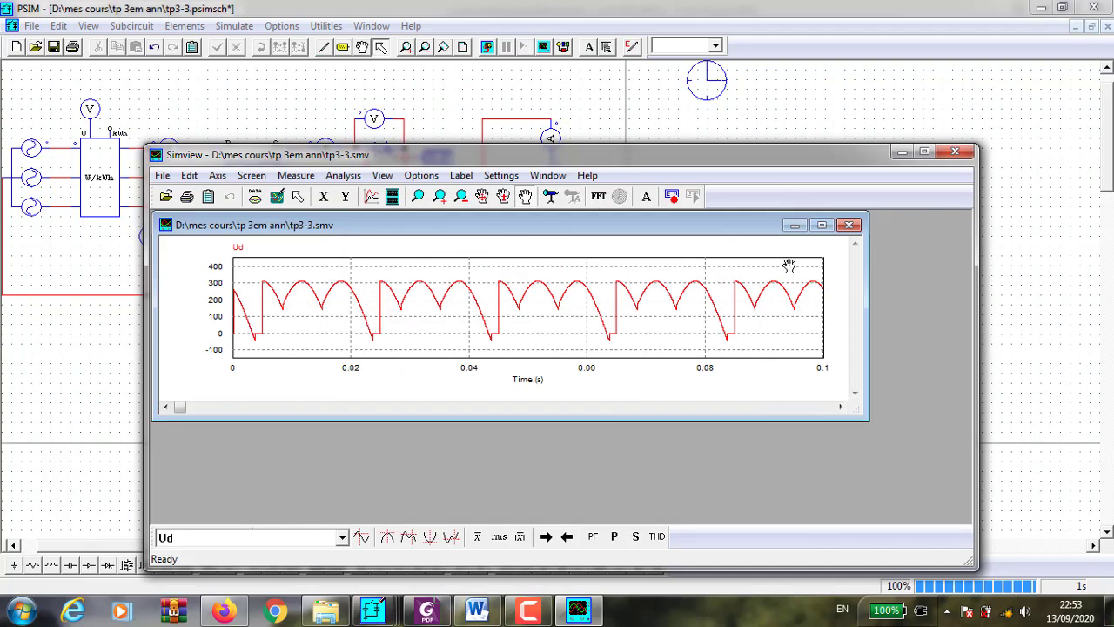
click(822, 226)
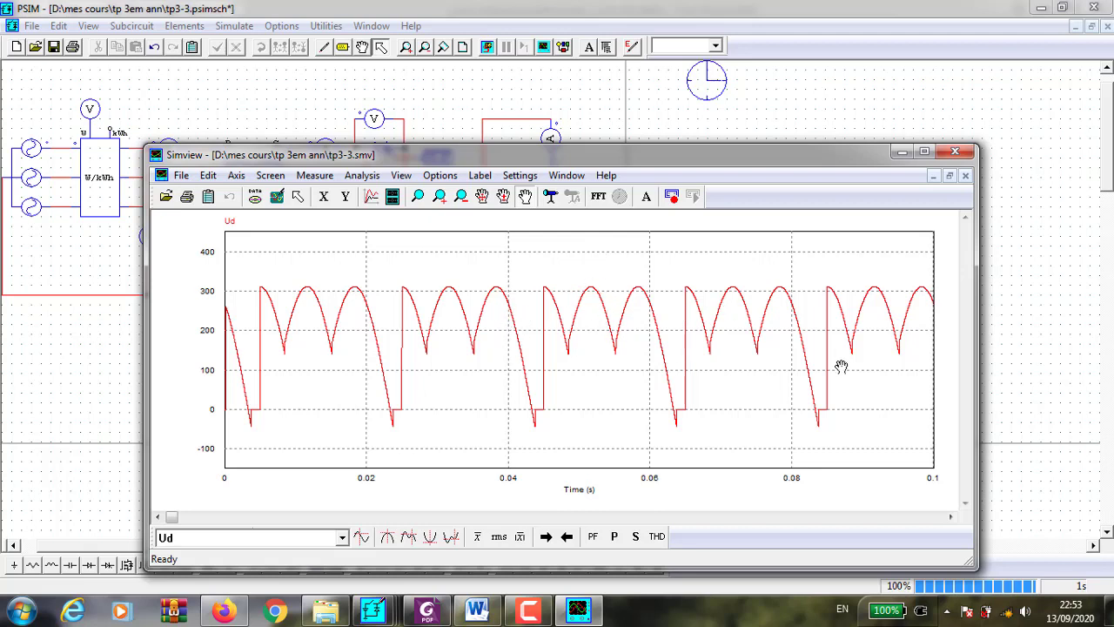
click(954, 154)
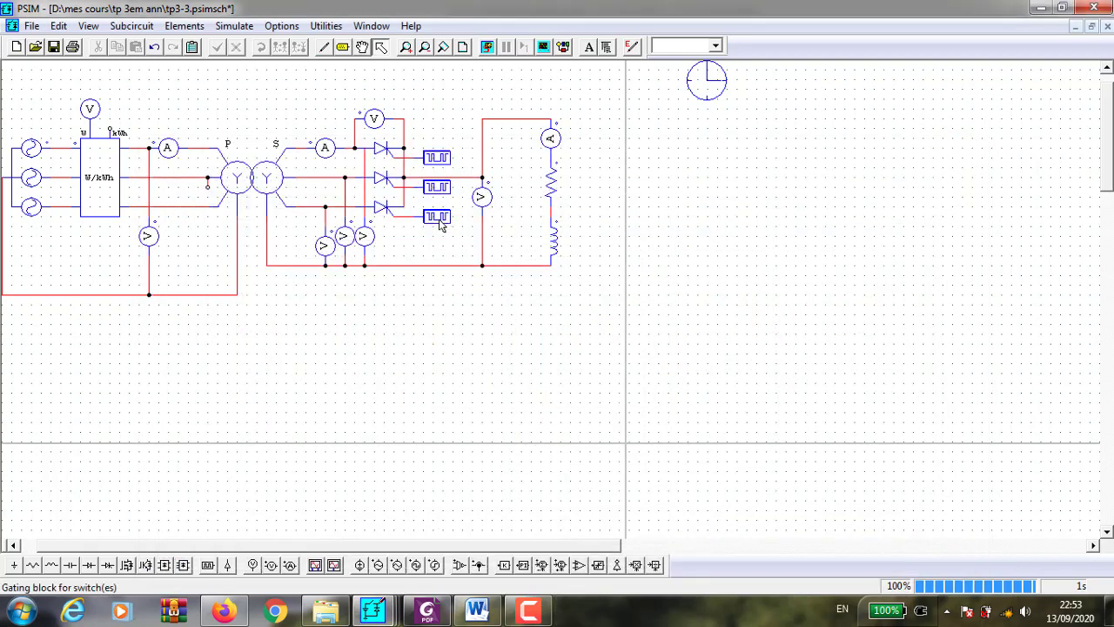
- Correct the frequencies of gating blocks G3 and G2 to match G1's 50, and check G1's settings
double_click(438, 218)
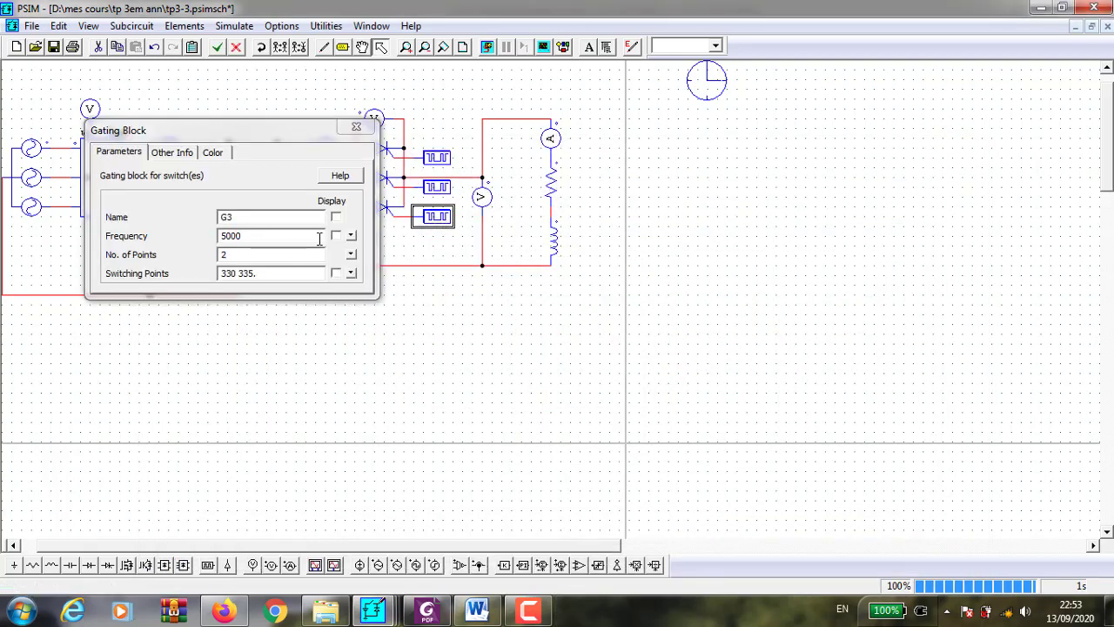
click(320, 237)
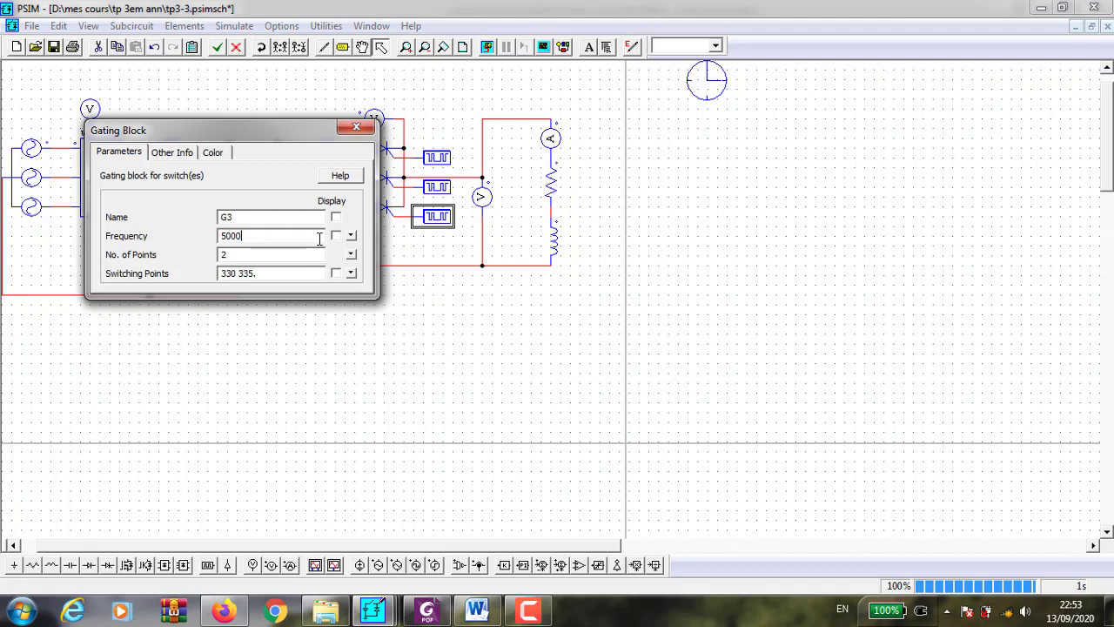
click(357, 127)
click(427, 187)
double_click(426, 188)
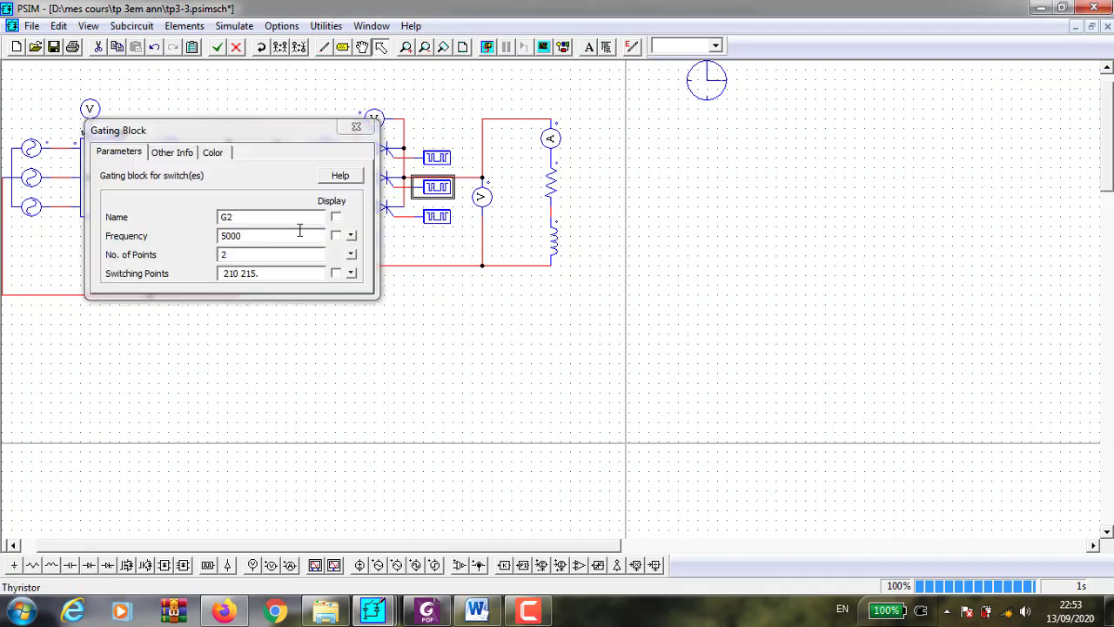
click(296, 233)
double_click(439, 158)
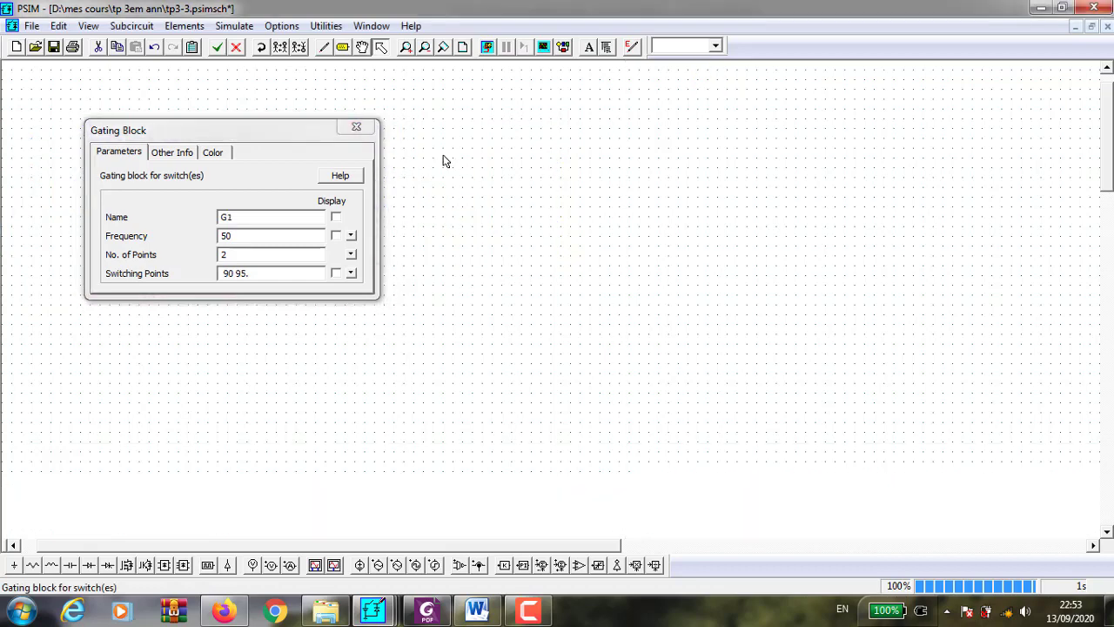
click(357, 129)
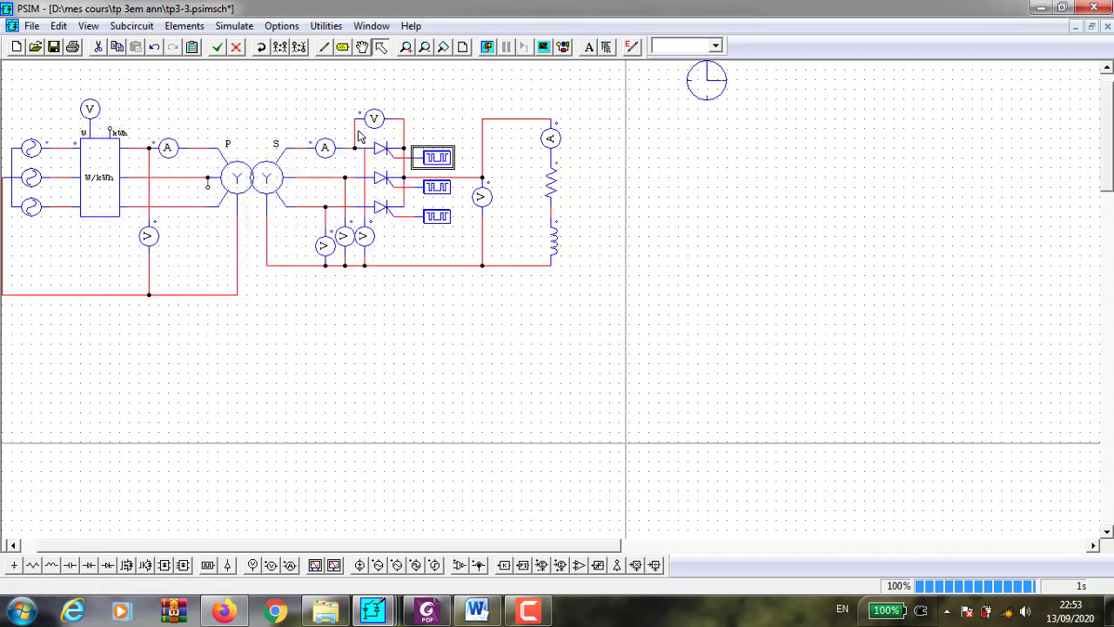
- Simulate the tp3-3 circuit again and plot the output voltage Ud in a maximized graph
click(435, 281)
click(468, 49)
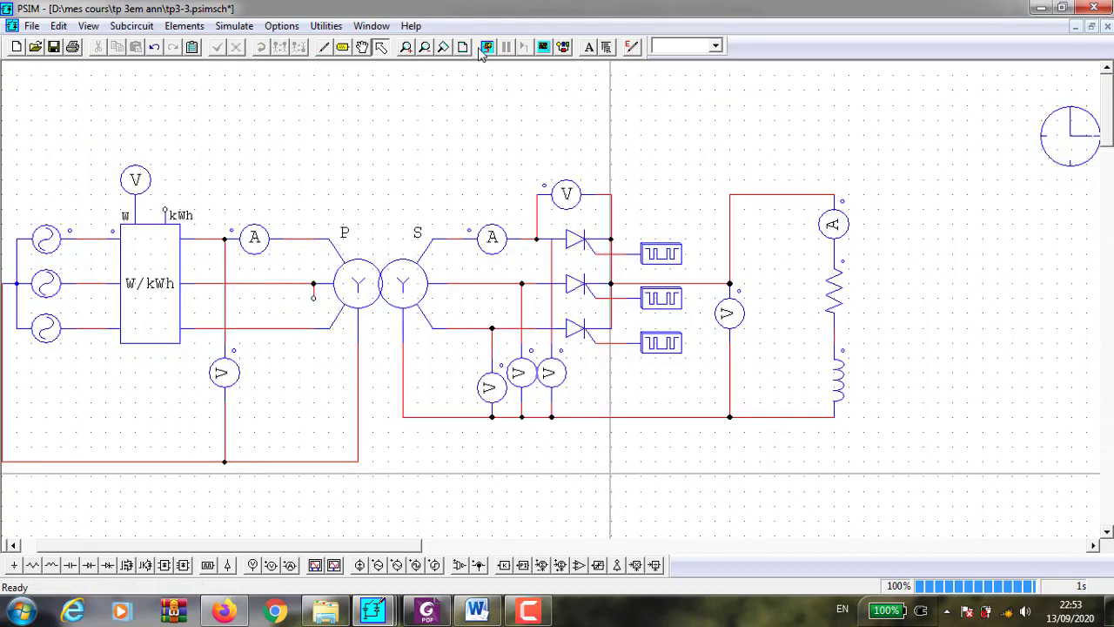
click(486, 47)
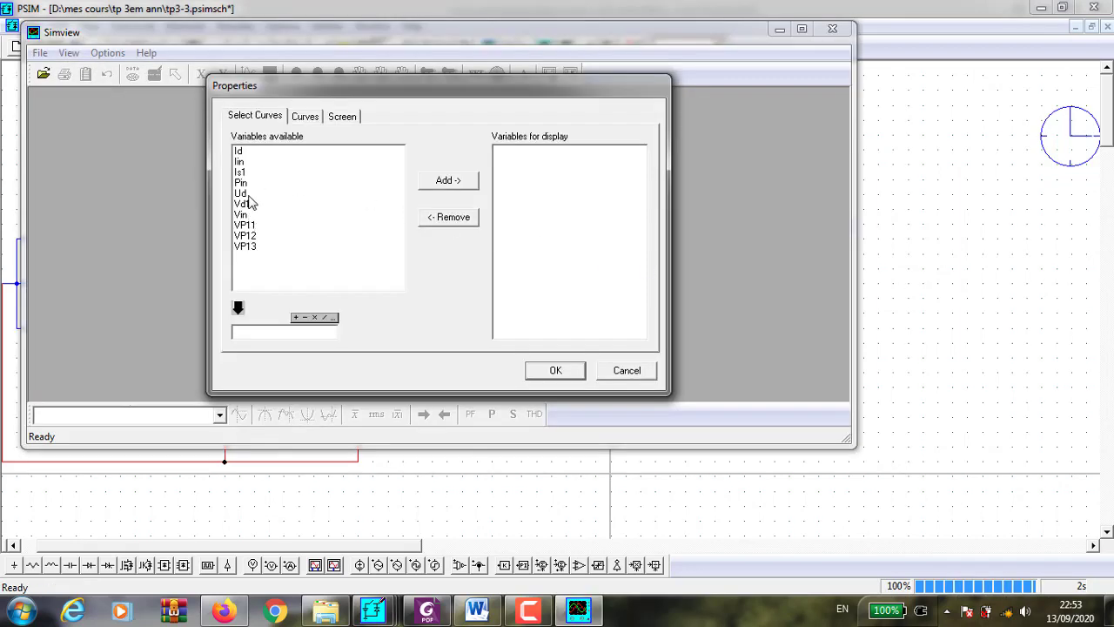
click(253, 193)
click(455, 183)
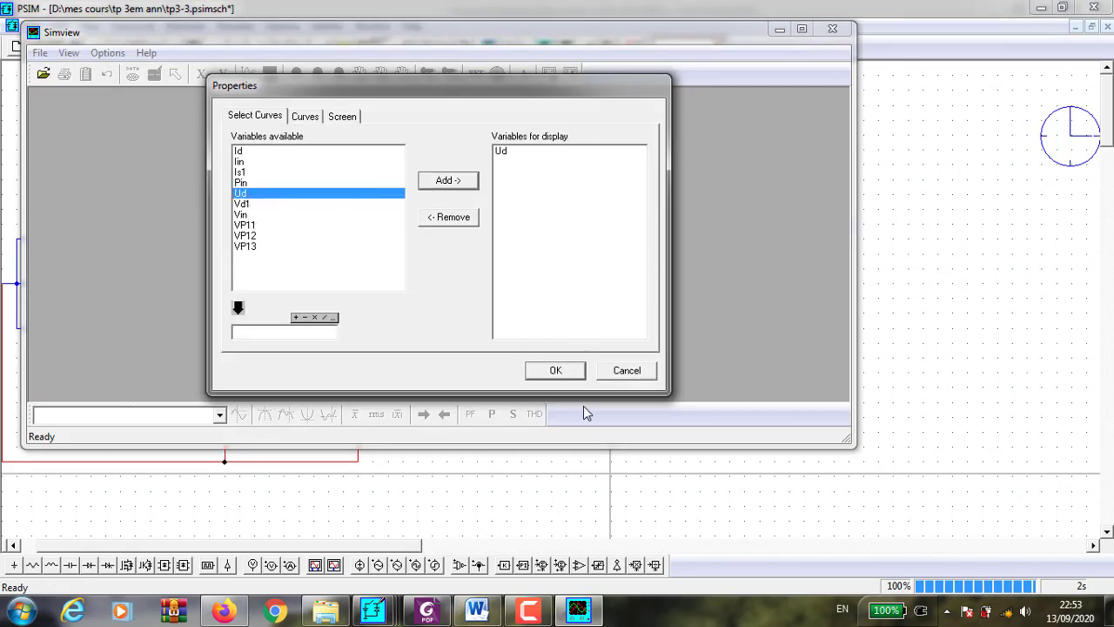
click(548, 370)
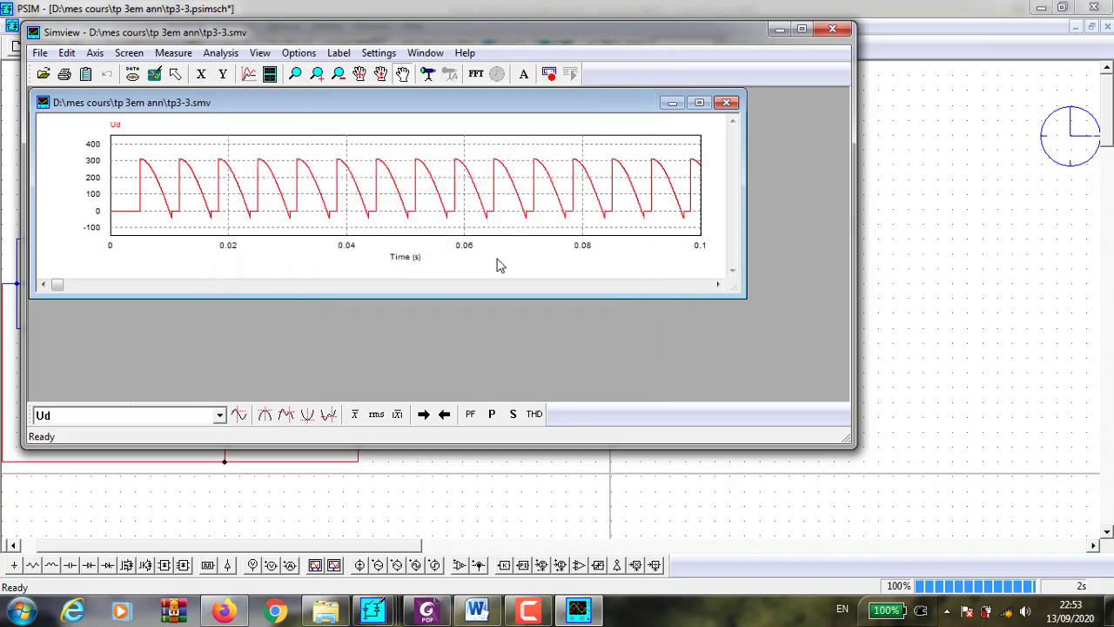
click(697, 104)
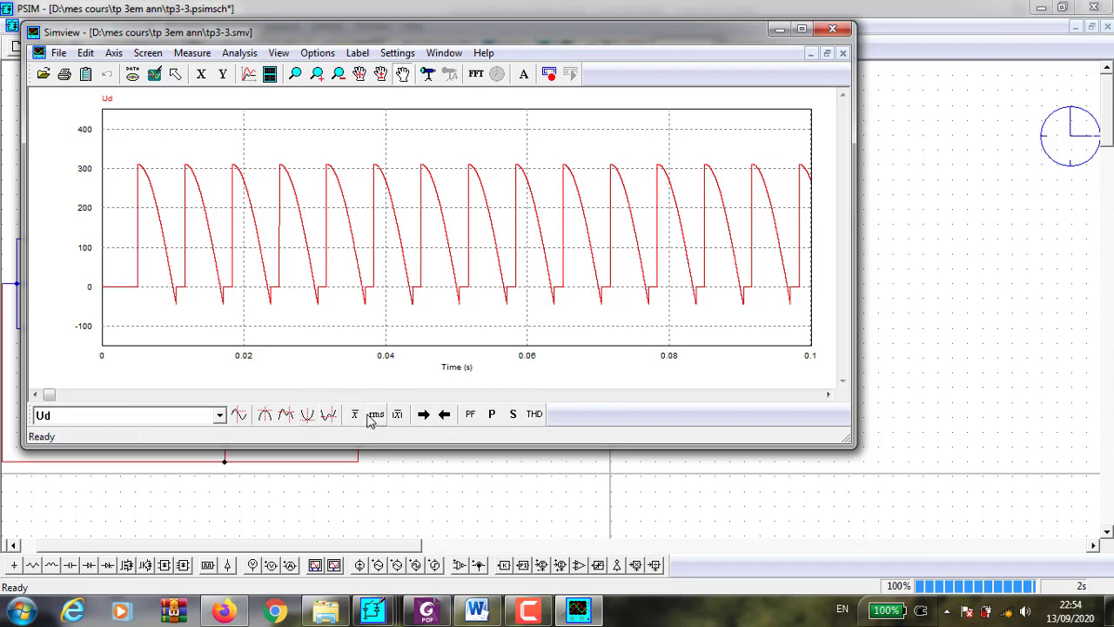
click(249, 77)
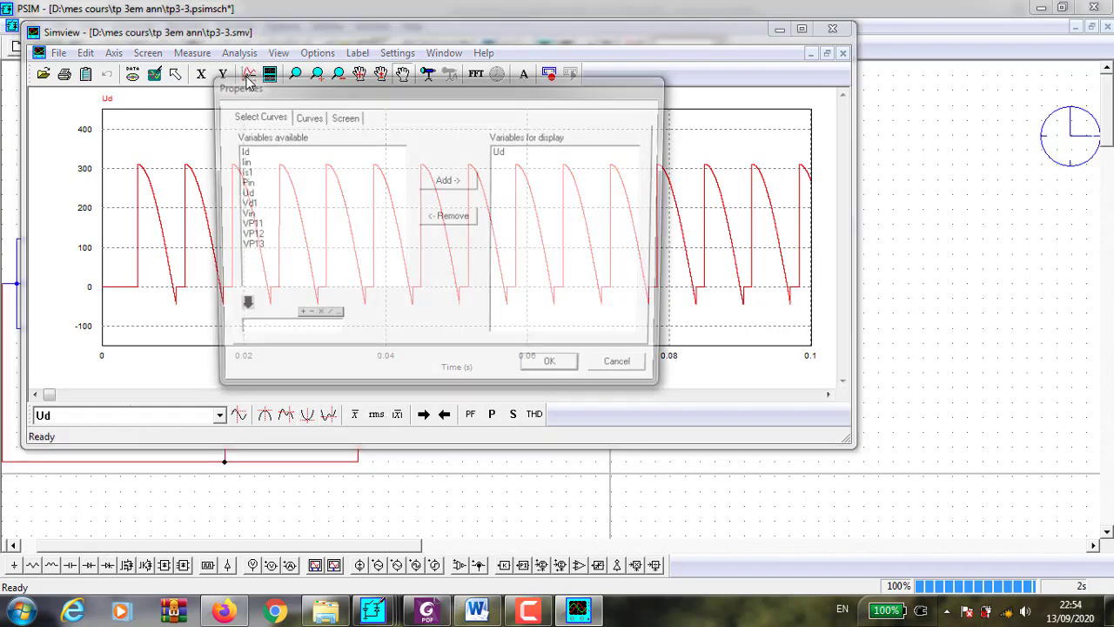
click(255, 152)
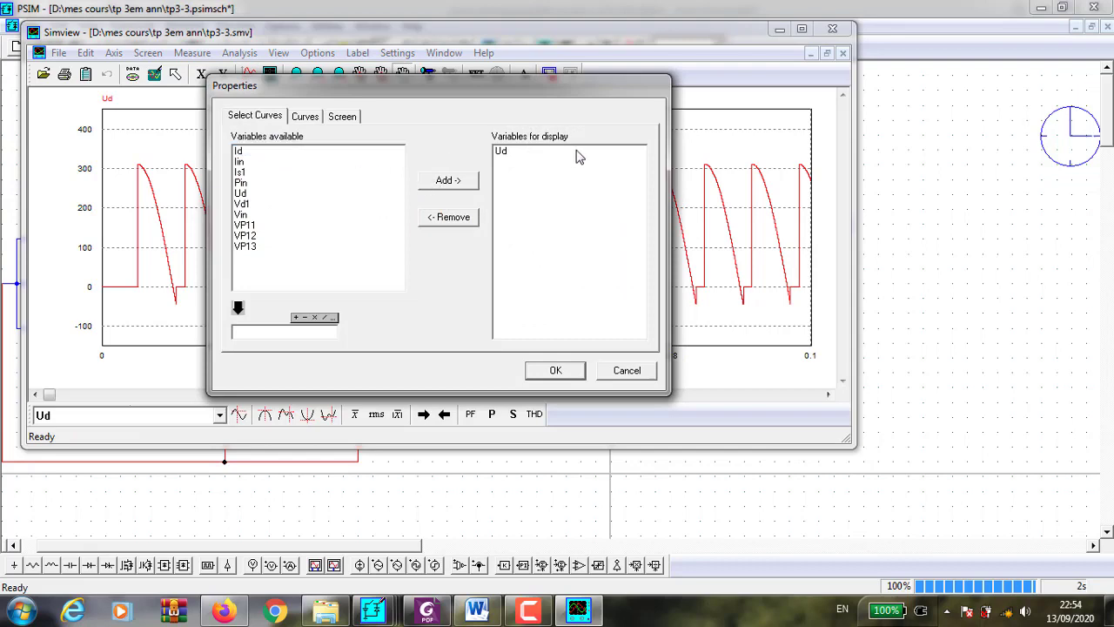
click(628, 370)
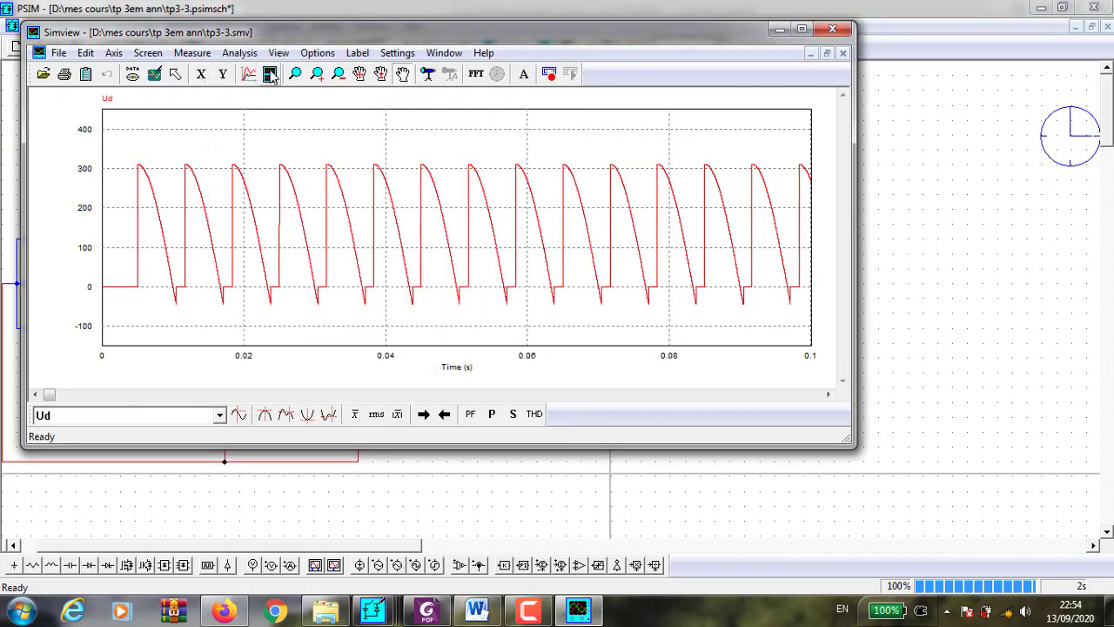
- Add a second graph screen below the Ud plot showing the load current Id
click(248, 75)
click(331, 153)
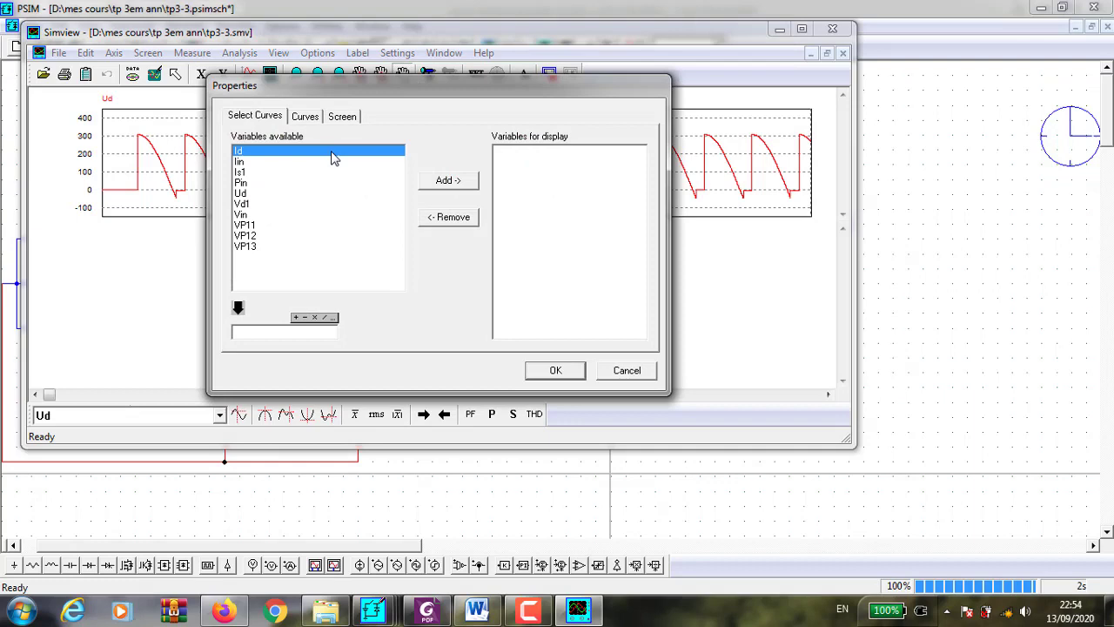
click(450, 181)
click(552, 371)
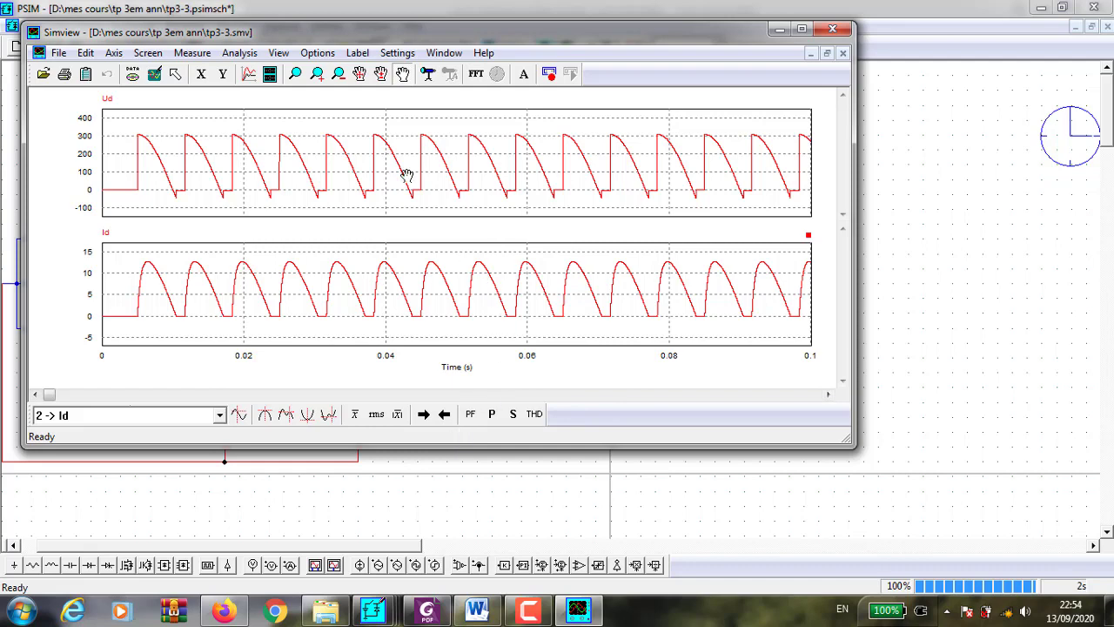
- Add the Id curve to the Ud graph so both share the same screen
click(250, 75)
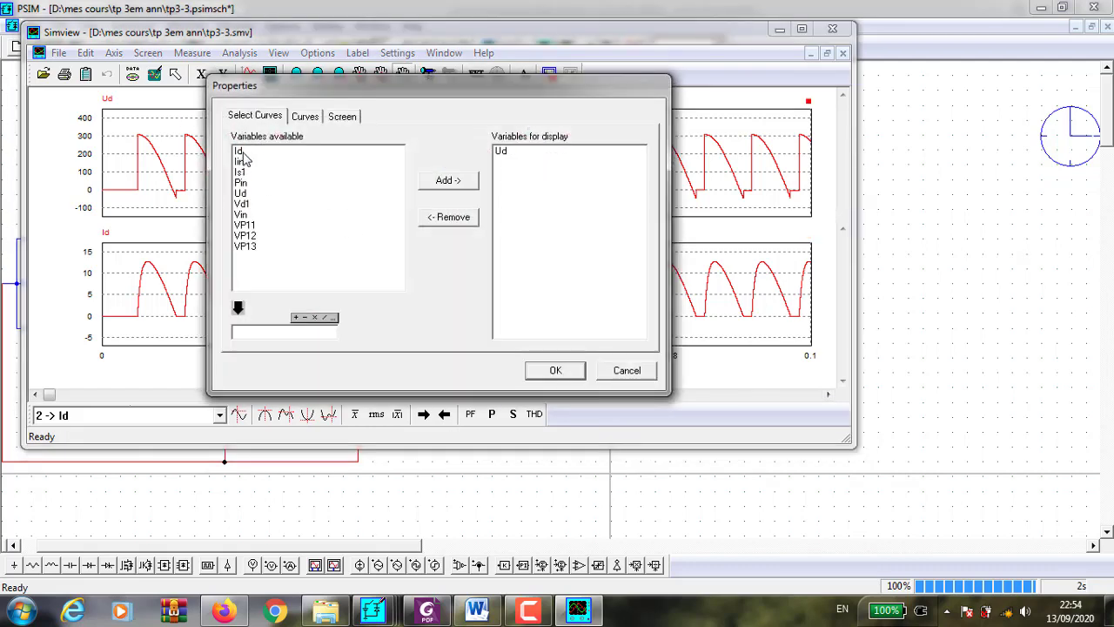
click(244, 153)
click(444, 180)
click(555, 370)
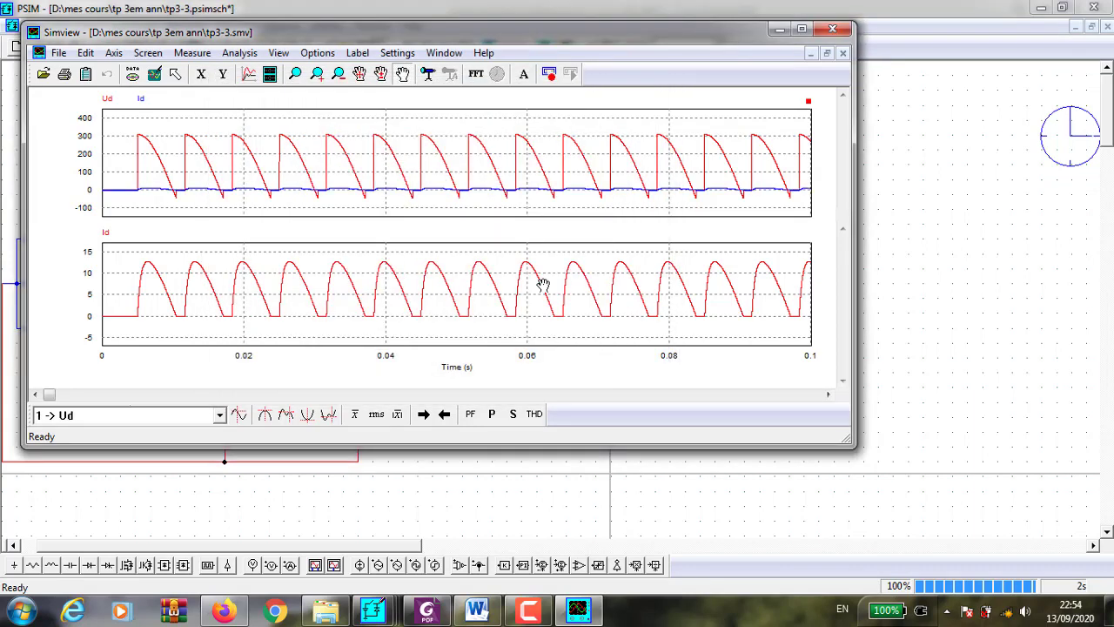
- Measure the real power of Ud and Id and probe the curves at about 0.024 s
click(490, 415)
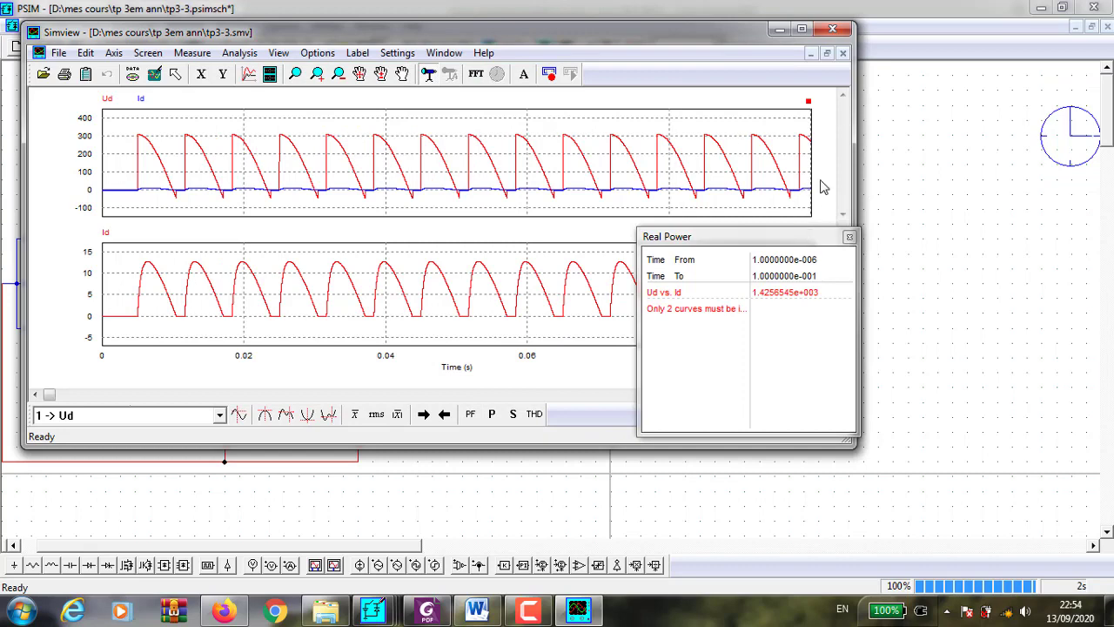
click(292, 180)
click(275, 184)
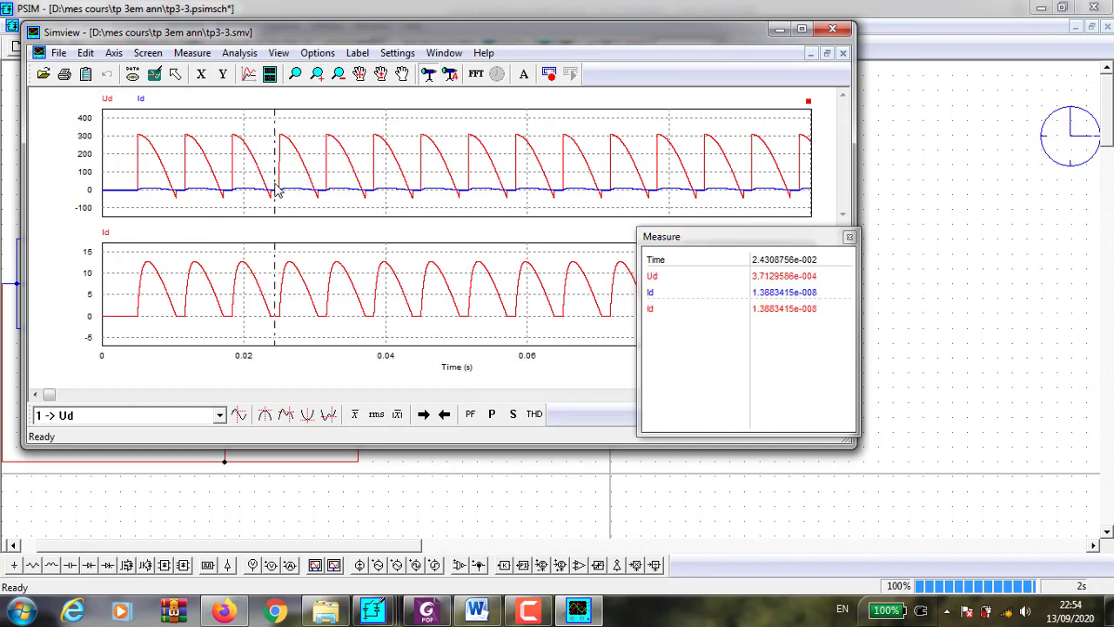
- Set the time axis to start at 0.03 and measure the real power of Ud and Id over that range
click(201, 74)
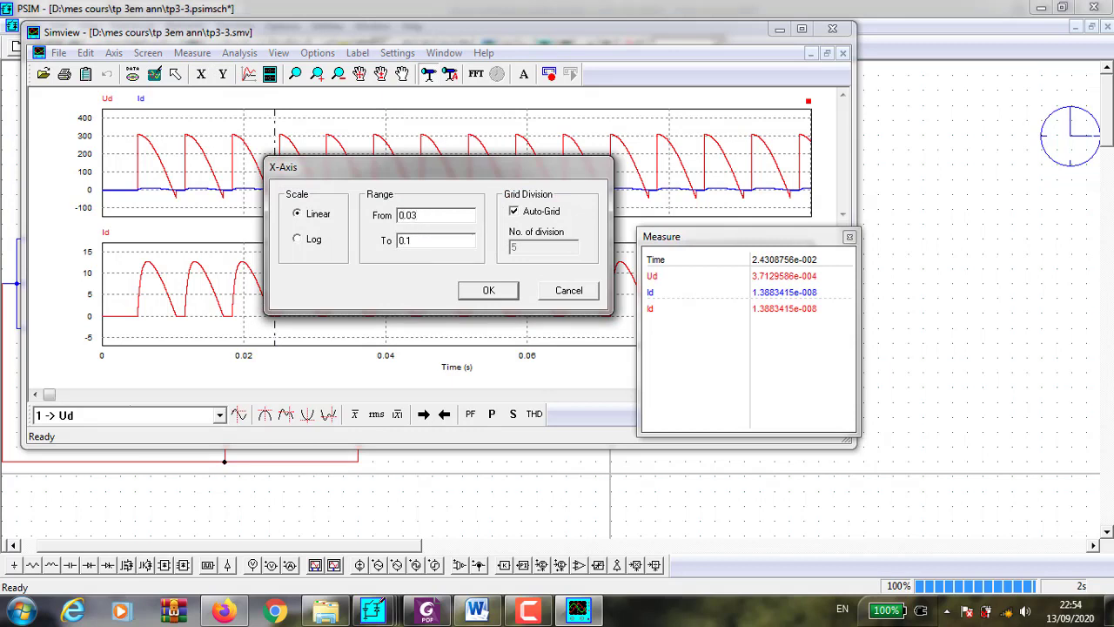
click(463, 294)
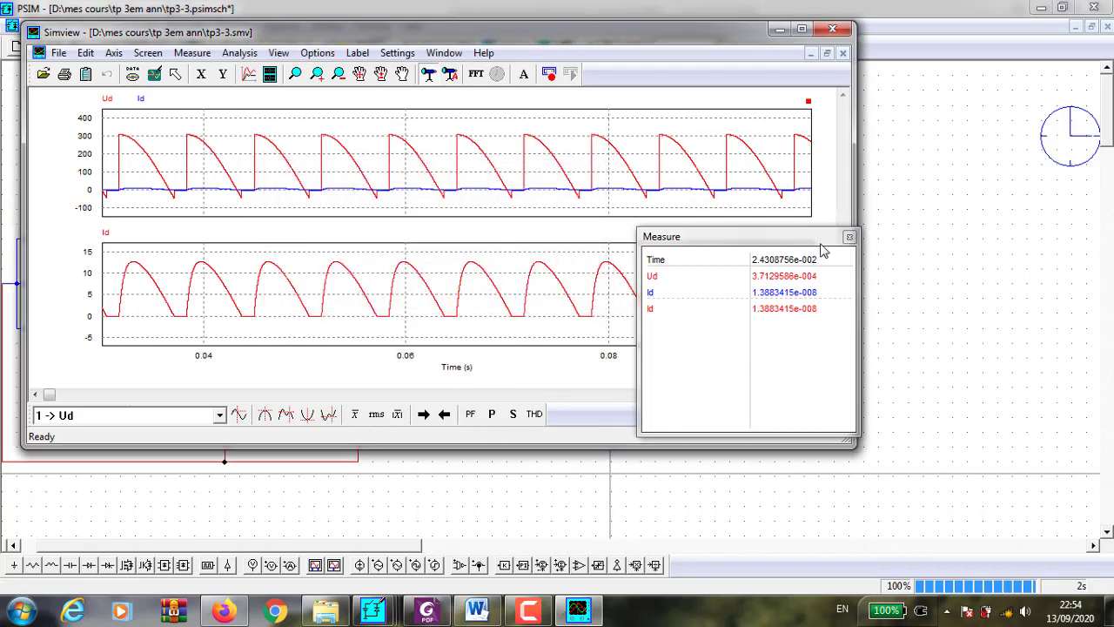
click(849, 237)
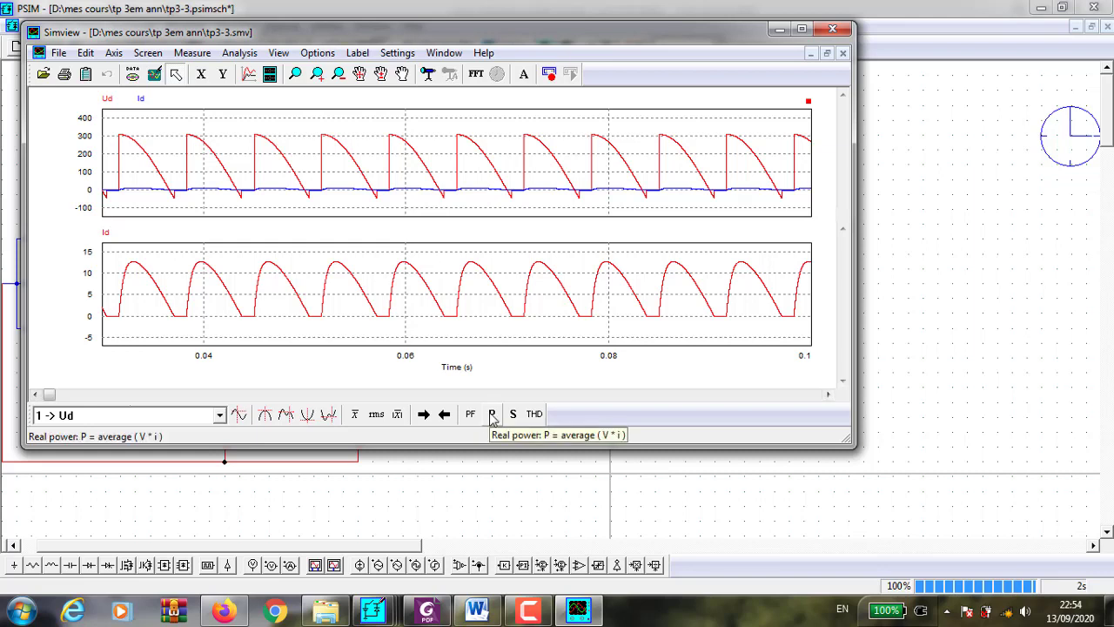
click(492, 416)
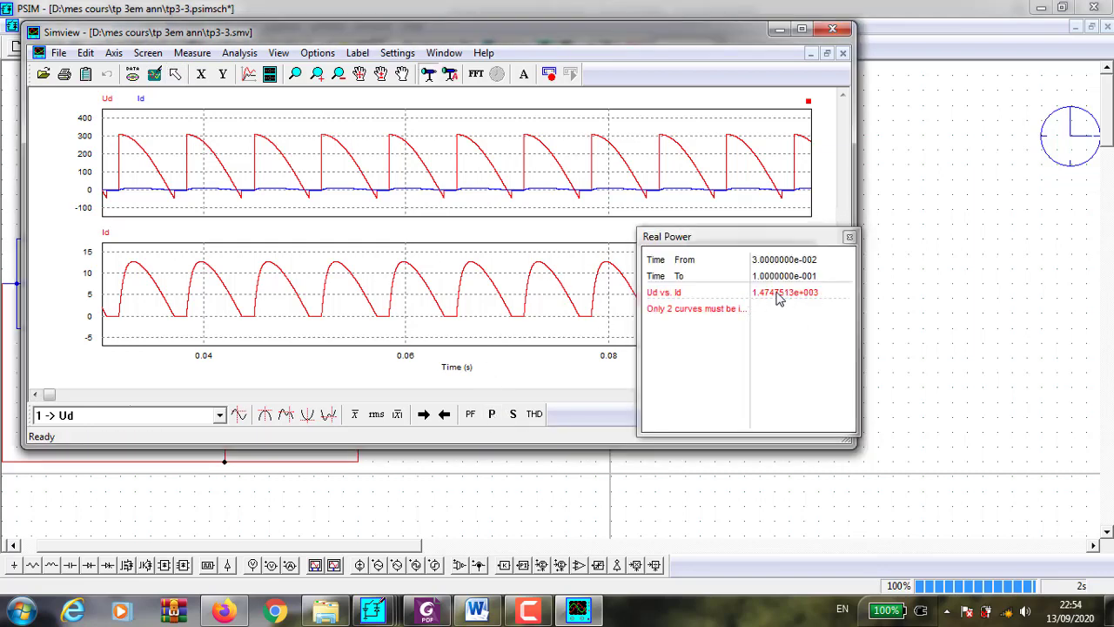
click(850, 237)
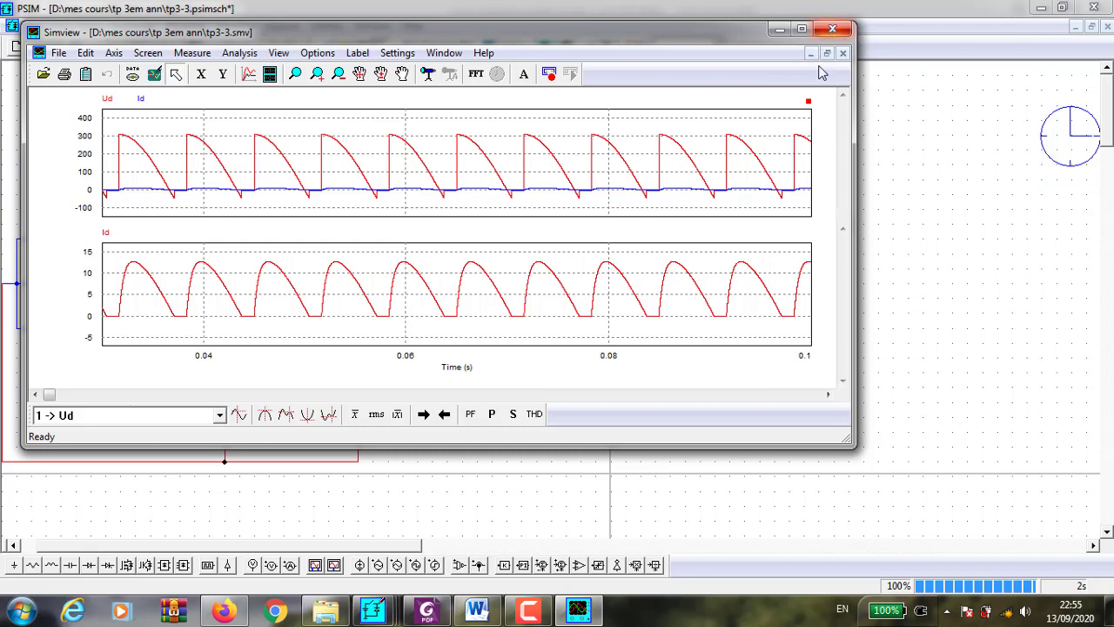
mouse_move(529, 610)
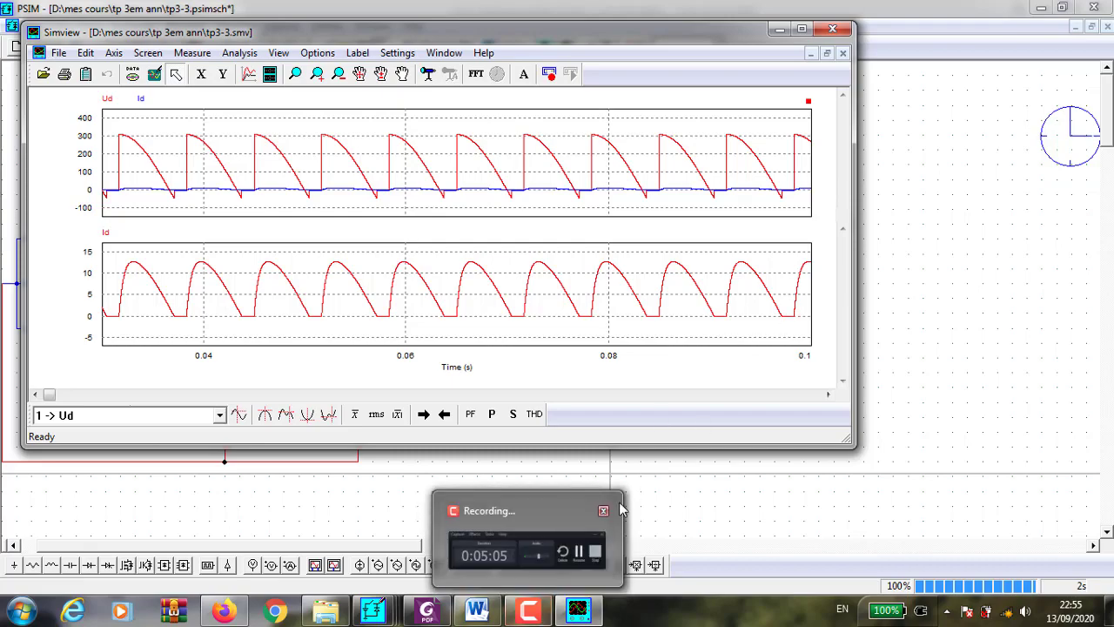
mouse_move(553, 524)
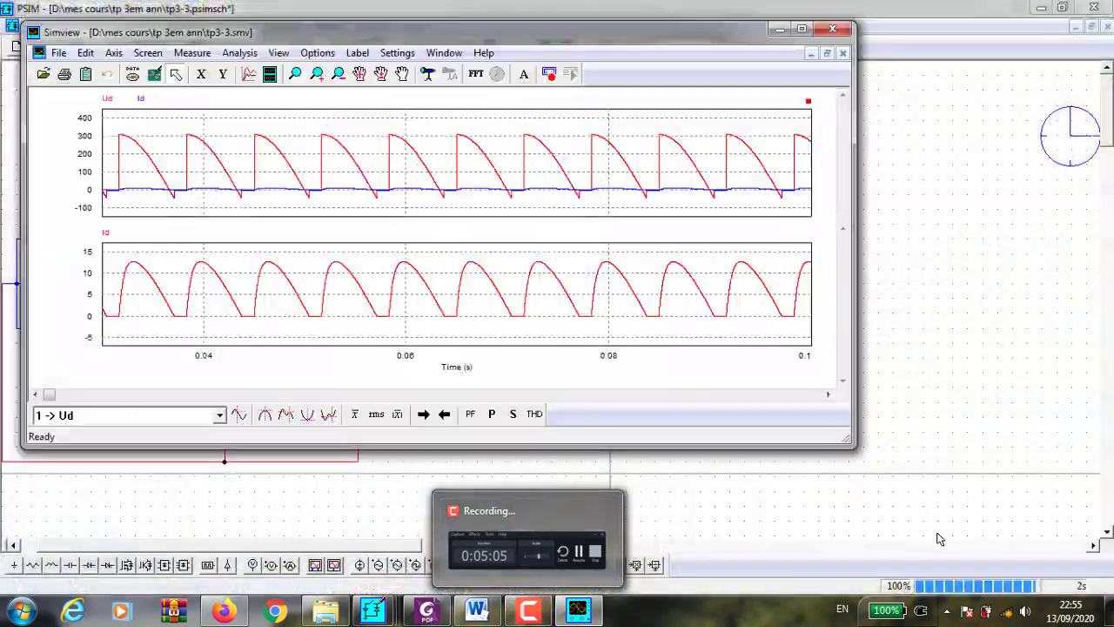
click(540, 536)
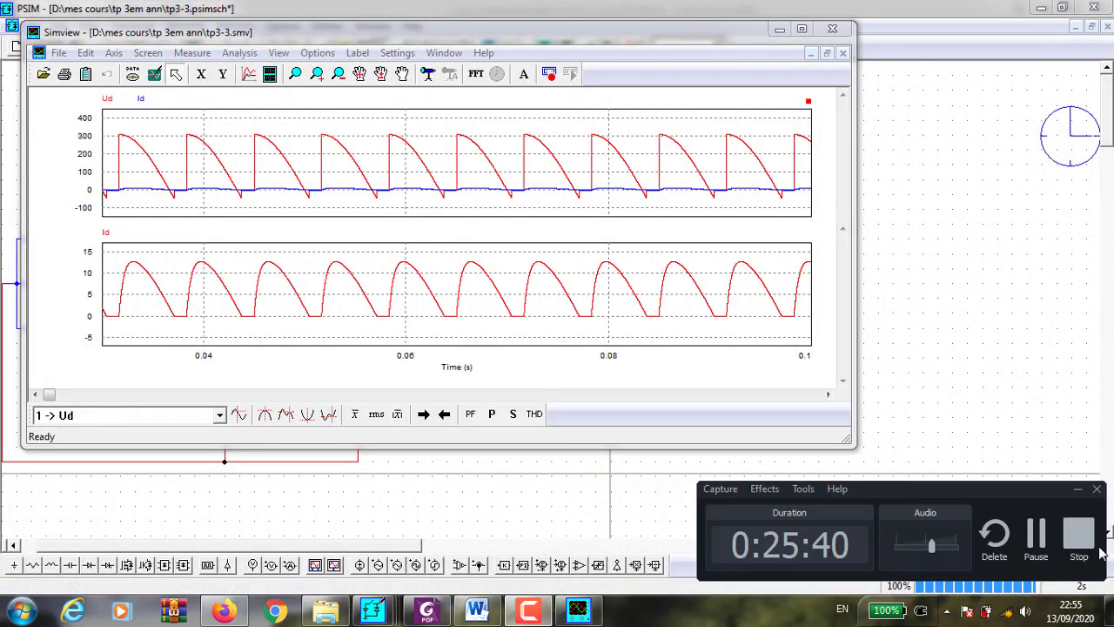